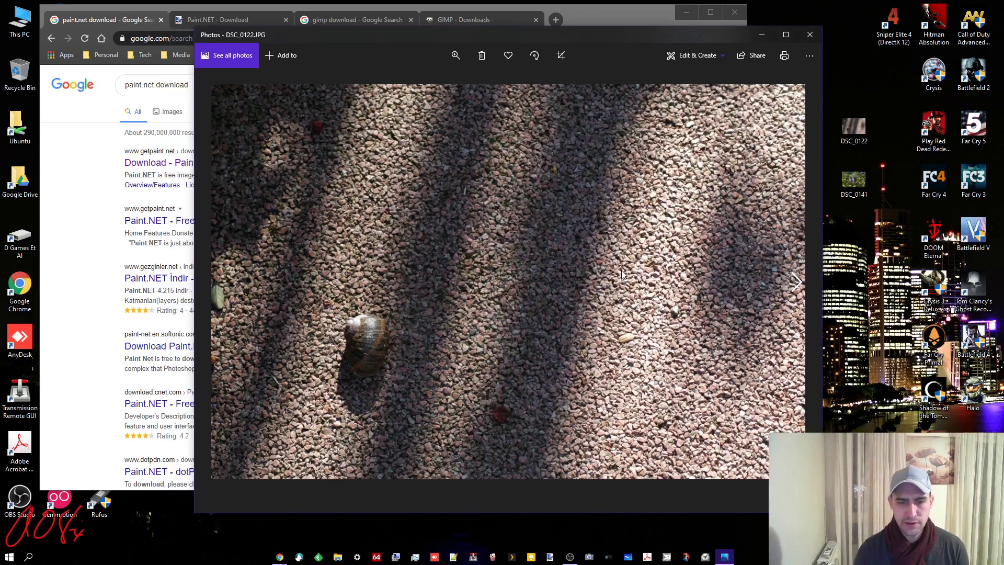
# Advance to photo DSC_0141.JPG, inspect the purple flowers up close, and close the photo viewer.
pyautogui.press('Right')
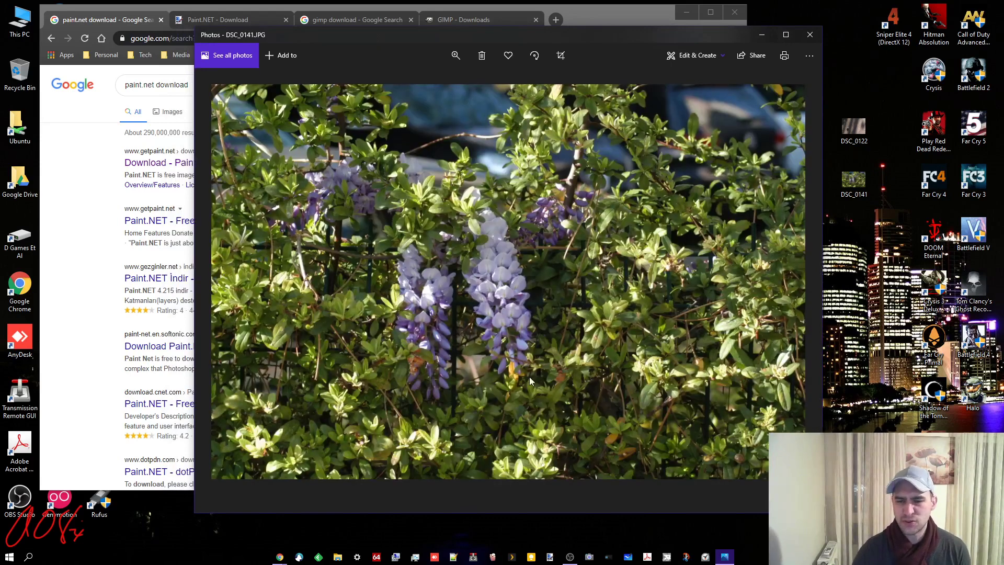
pyautogui.scroll(2, 488, 333)
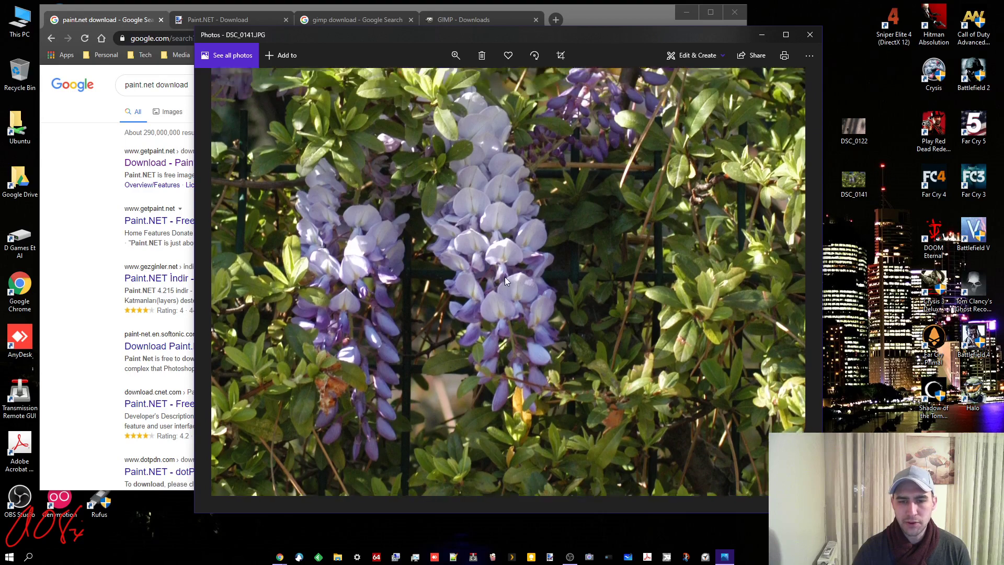
pyautogui.moveTo(505, 278); pyautogui.dragTo(500, 302)
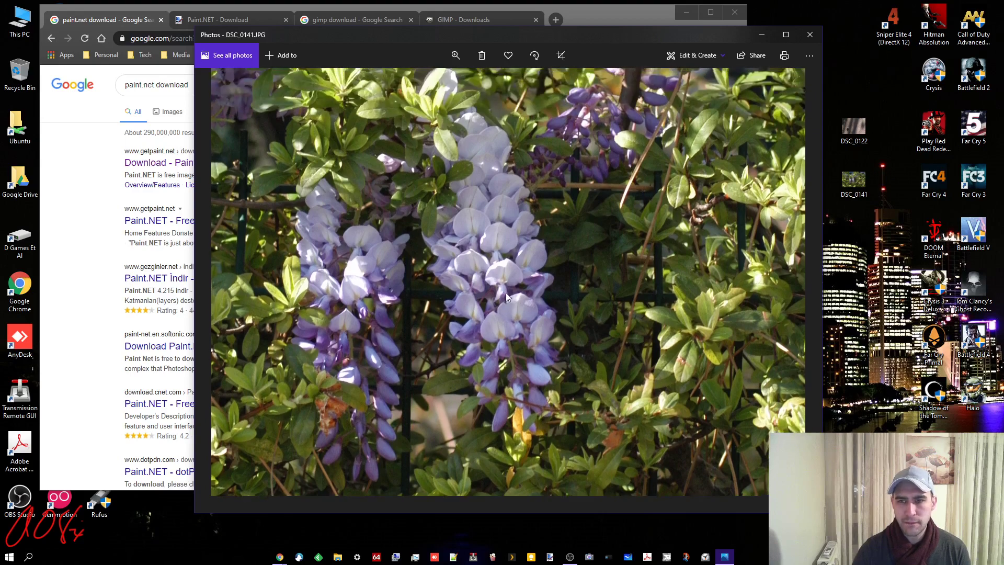
pyautogui.click(810, 34)
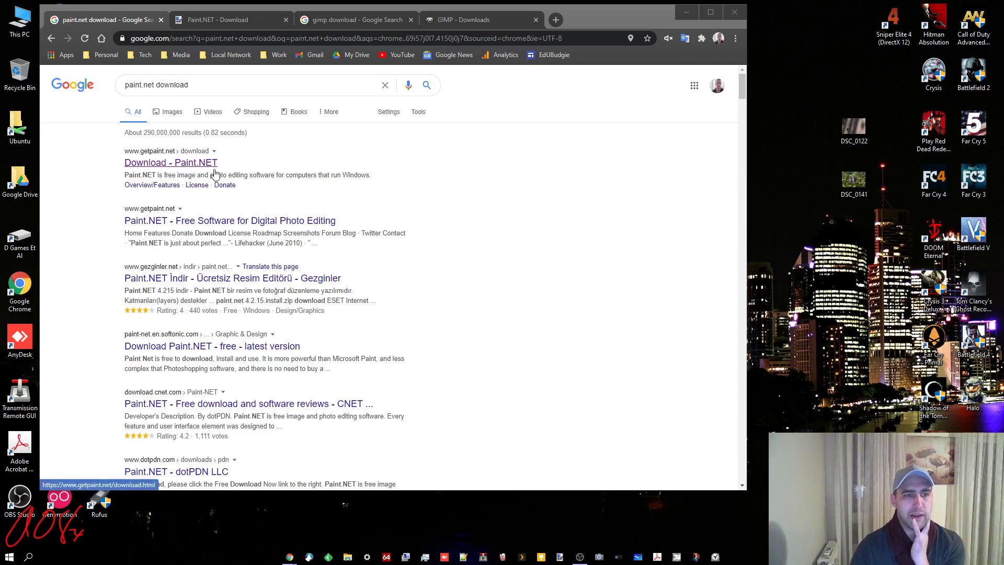
# Check the "paint.net download" search results and look over the Paint.NET download page on getpaint.net.
pyautogui.tripleClick(194, 84)
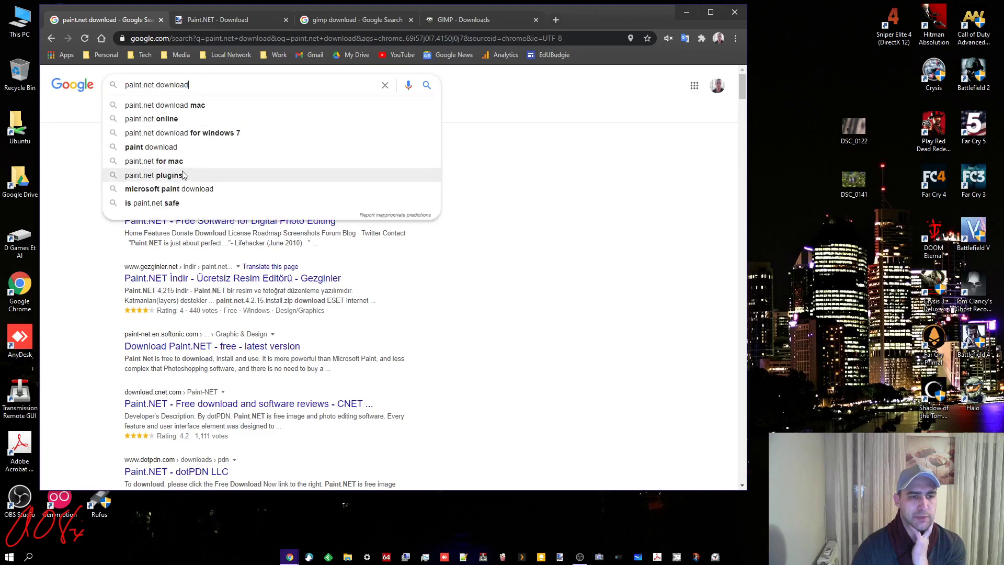
pyautogui.click(560, 206)
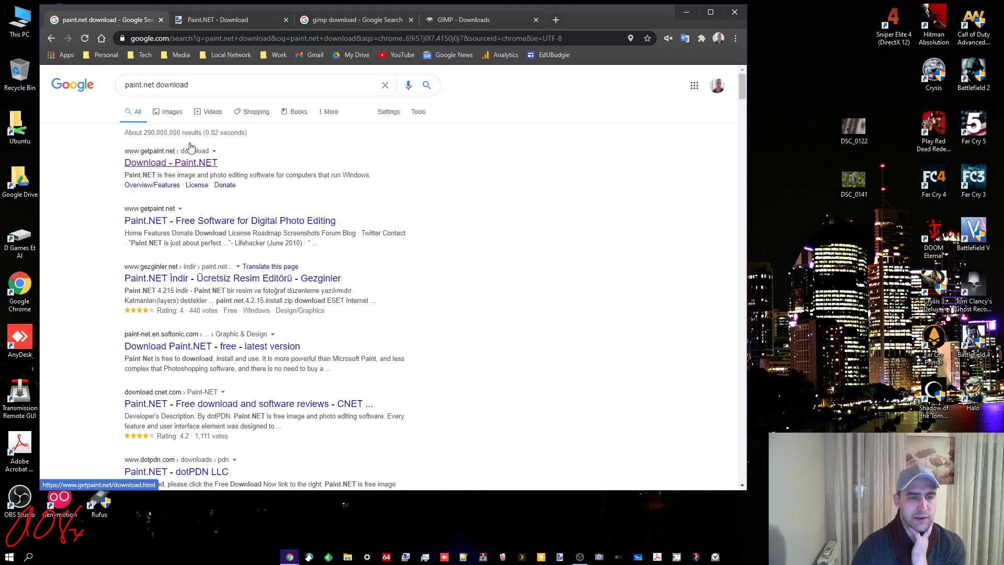
pyautogui.click(218, 21)
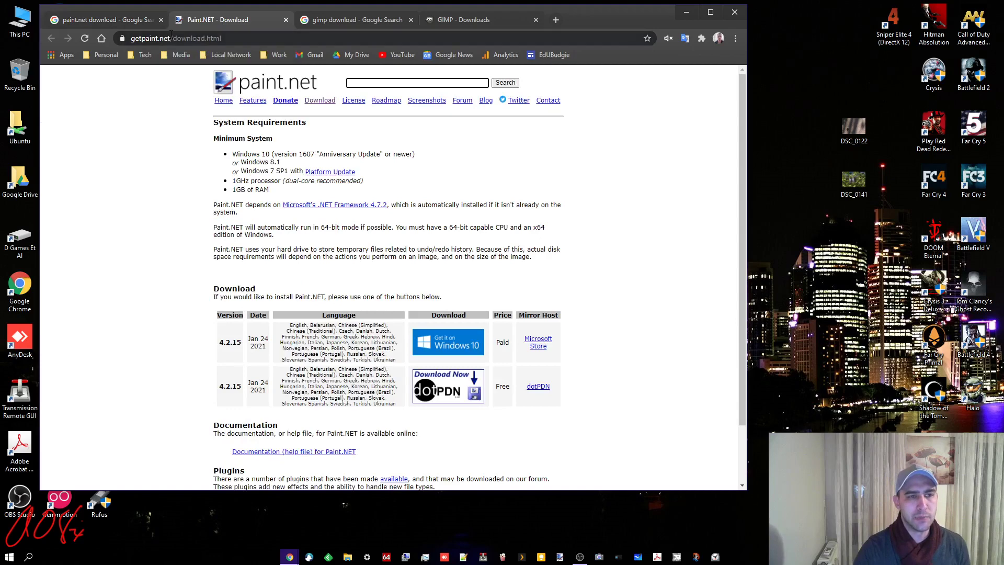
pyautogui.moveTo(170, 38); pyautogui.dragTo(131, 39)
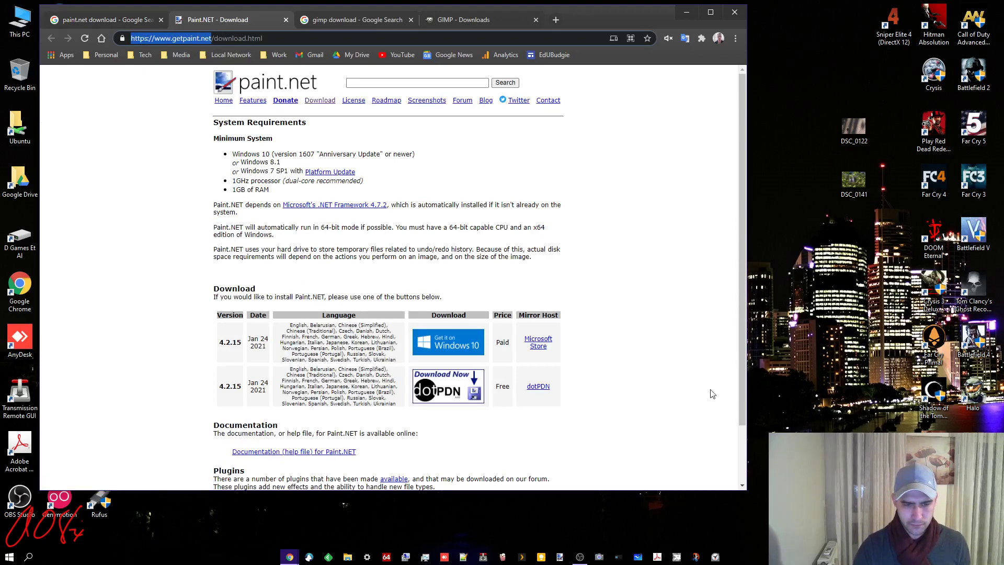
pyautogui.click(644, 379)
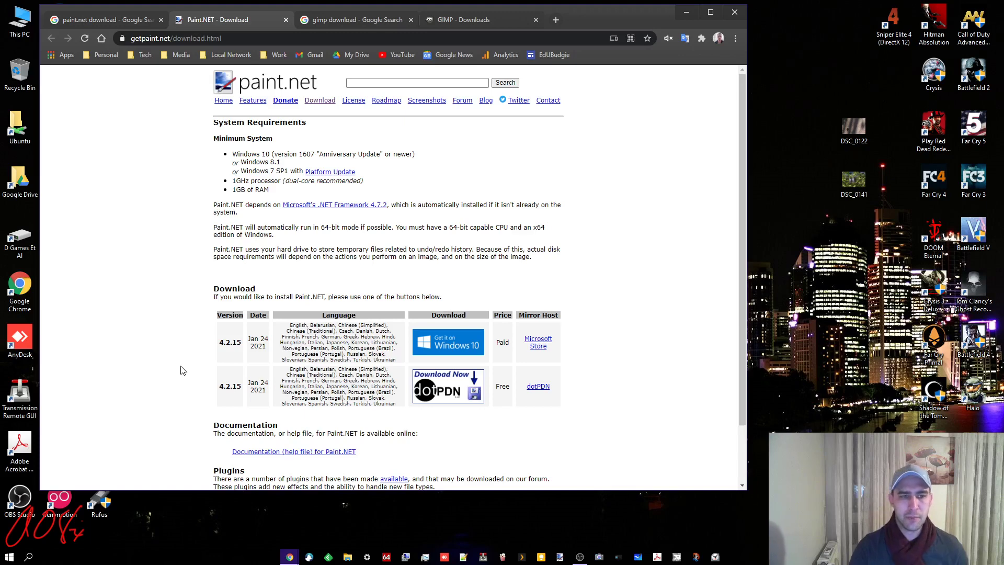
pyautogui.scroll(-1, 182, 370)
pyautogui.scroll(-1, 182, 370)
pyautogui.scroll(2, 180, 368)
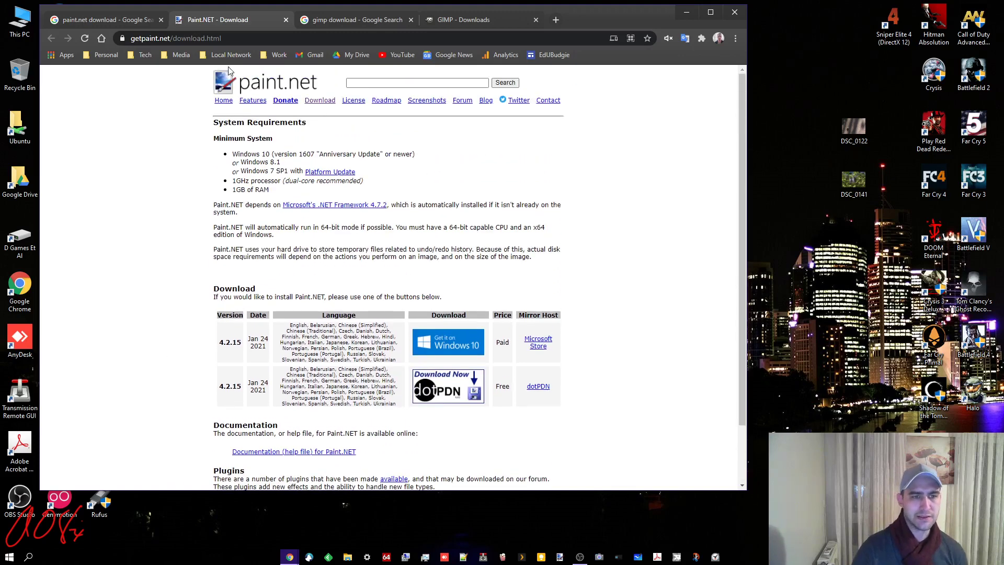
# Read the About section on the Paint.NET home page, then return to its download page.
pyautogui.click(226, 102)
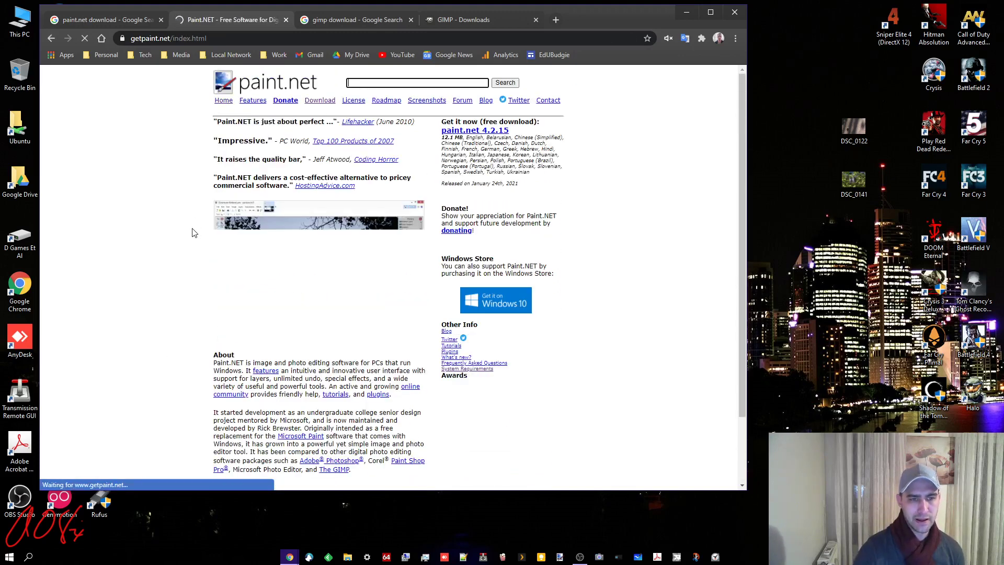
pyautogui.scroll(-2, 171, 265)
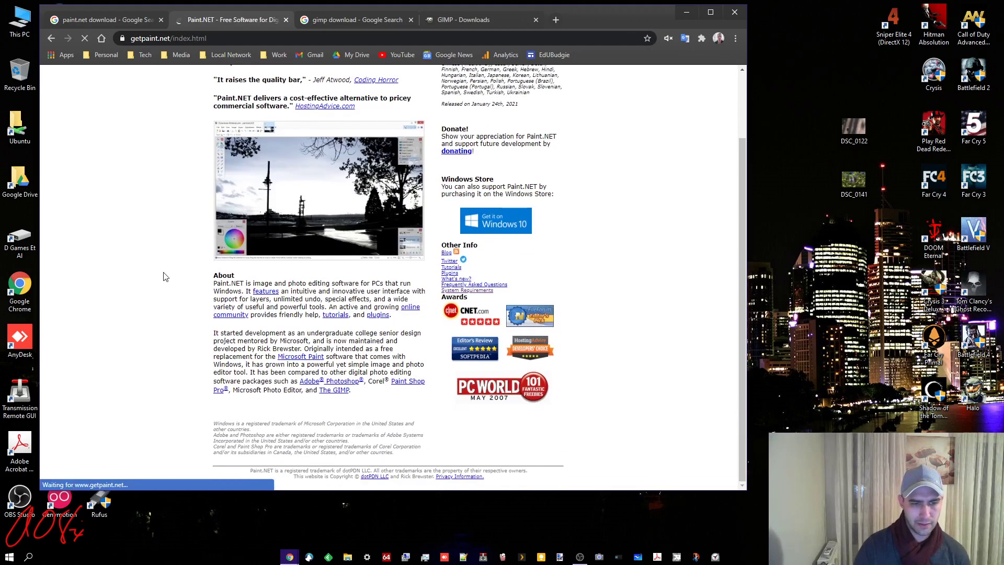
pyautogui.moveTo(214, 336); pyautogui.dragTo(299, 333)
pyautogui.click(335, 338)
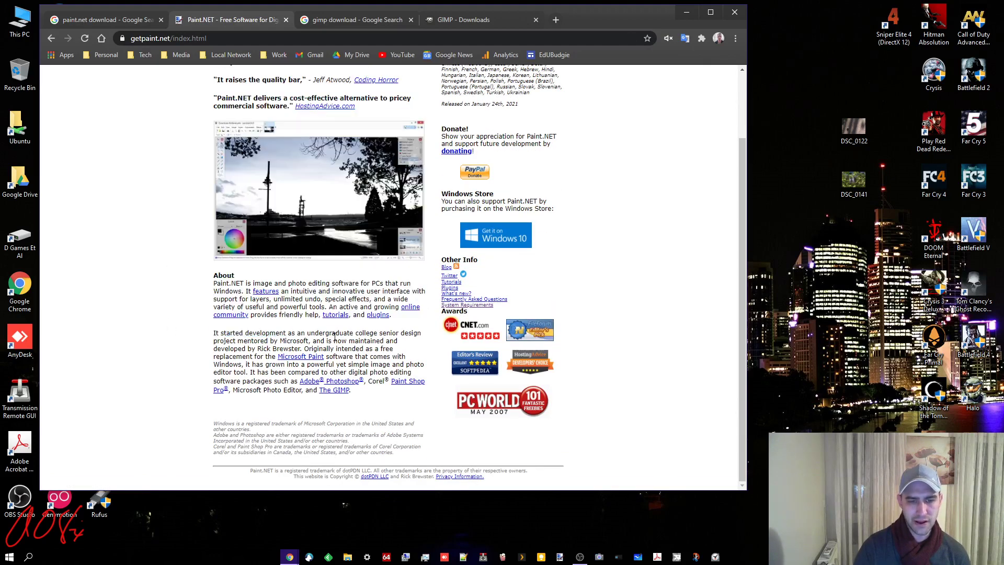
pyautogui.moveTo(309, 341); pyautogui.dragTo(209, 337)
pyautogui.click(279, 340)
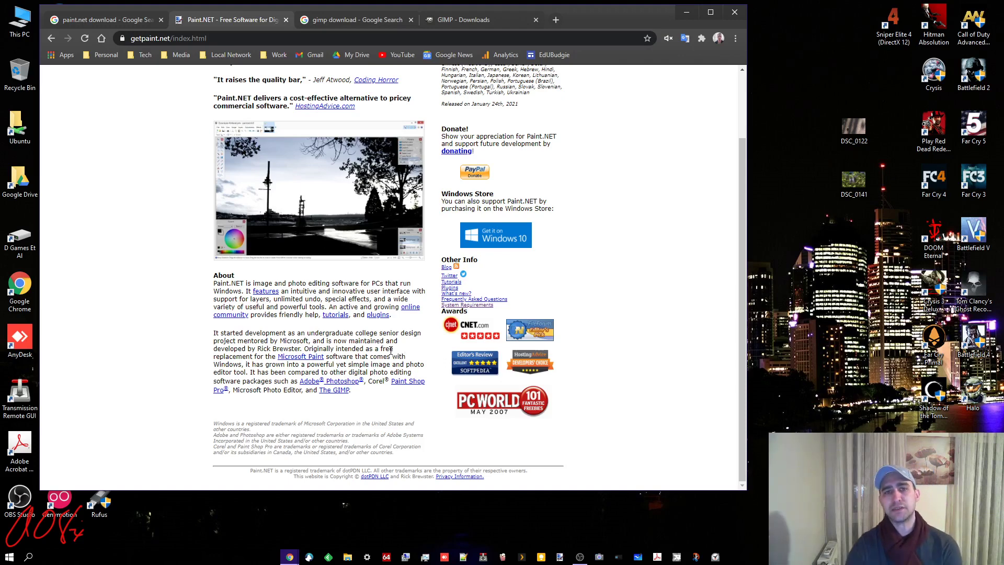
pyautogui.click(50, 39)
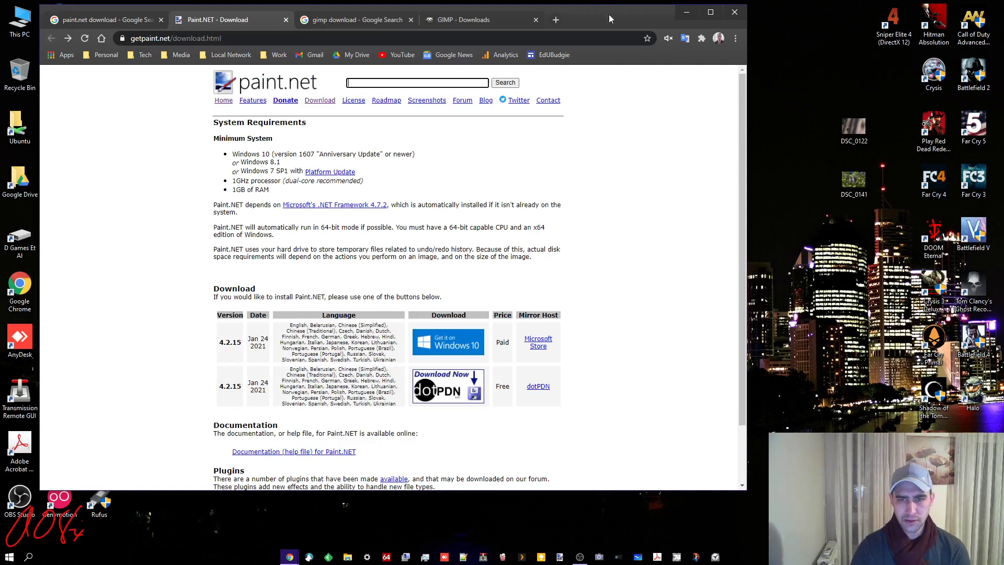
pyautogui.moveTo(609, 16); pyautogui.dragTo(609, 21)
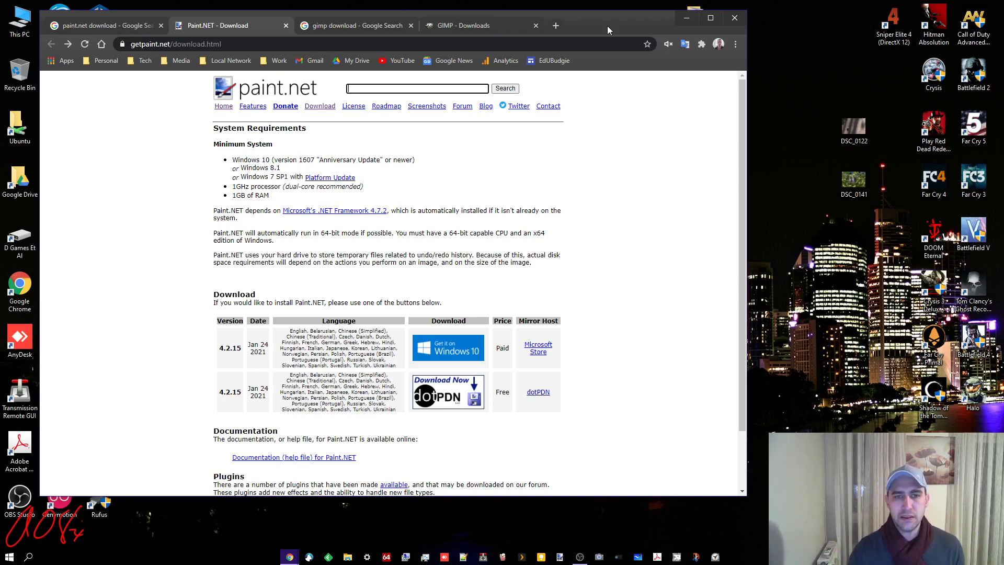
# Check the "gimp download" search results and look over the Windows download options on the gimp.org downloads page.
pyautogui.click(345, 27)
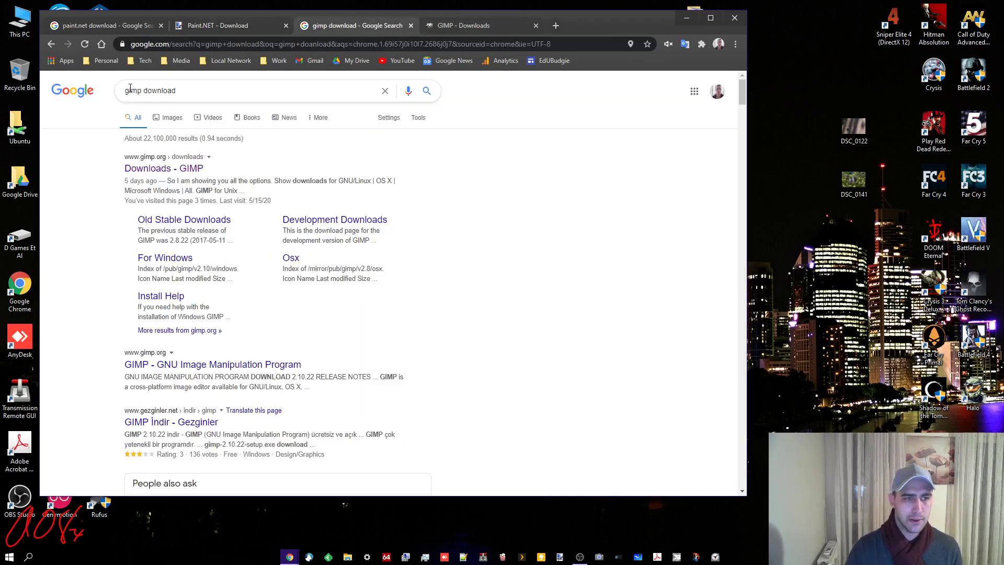
pyautogui.tripleClick(187, 88)
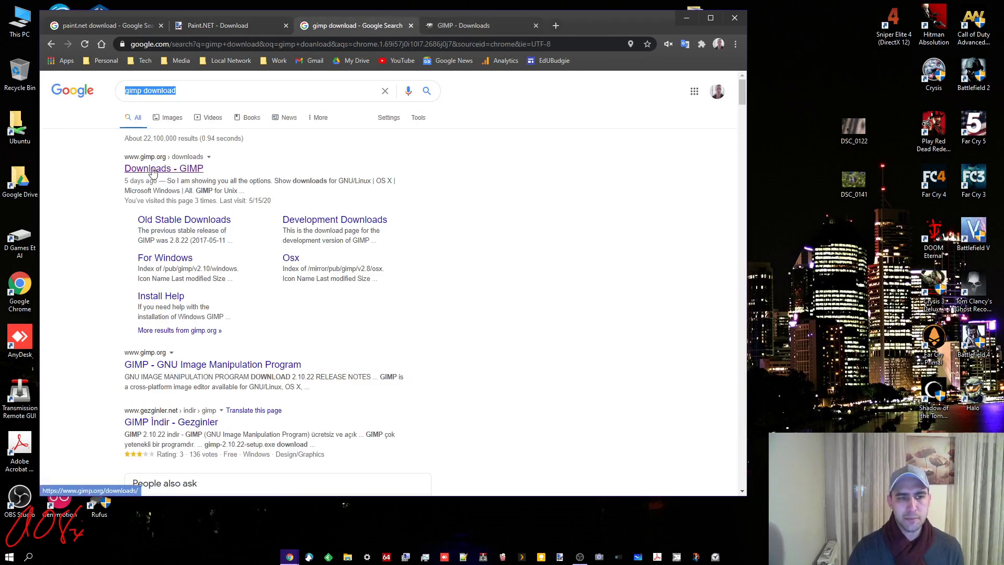
pyautogui.click(206, 86)
pyautogui.click(466, 27)
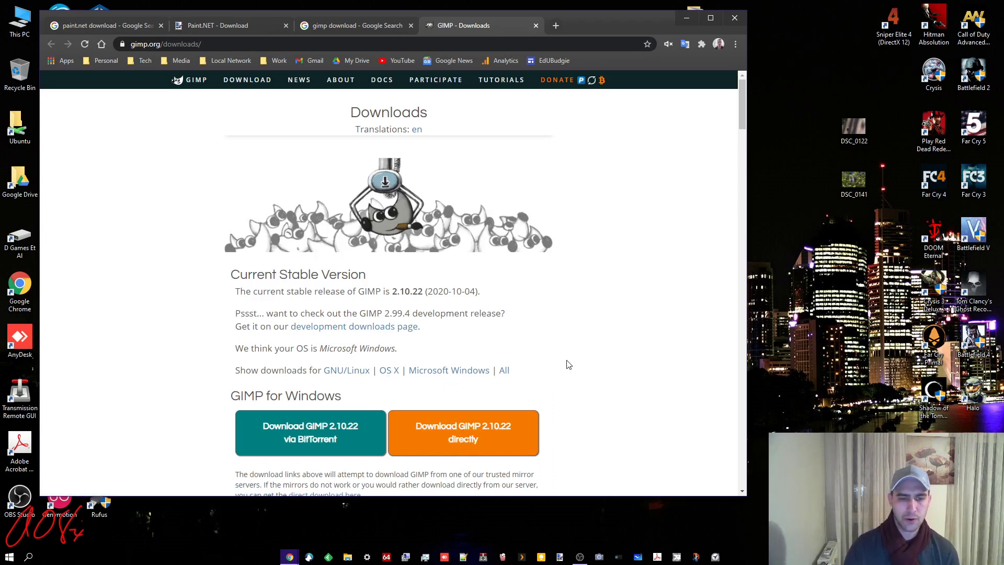
pyautogui.scroll(-4, 571, 363)
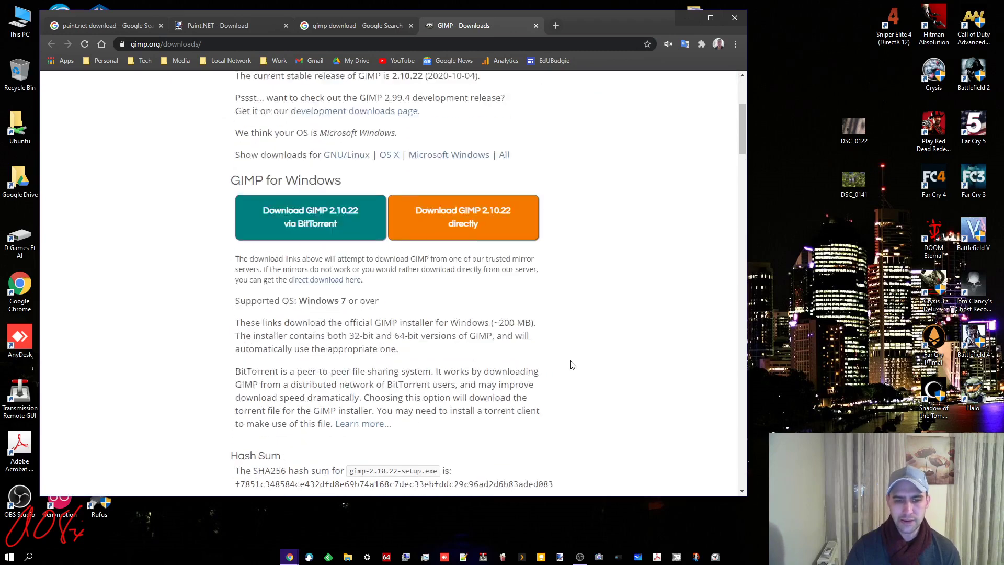
pyautogui.scroll(4, 572, 363)
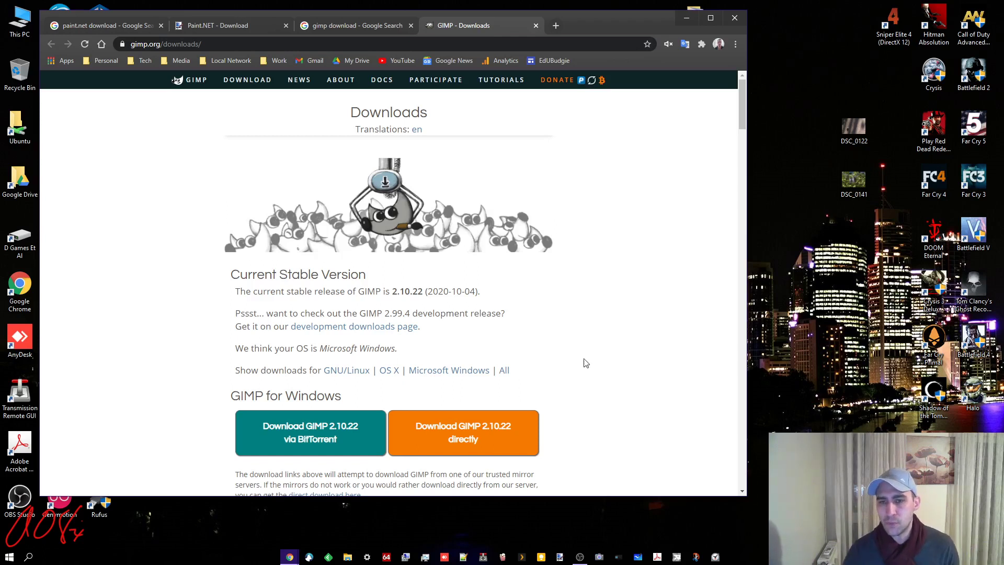
# View the desktop photos DSC_0141 and DSC_0122 one after the other, closing the viewer after each.
pyautogui.click(861, 134)
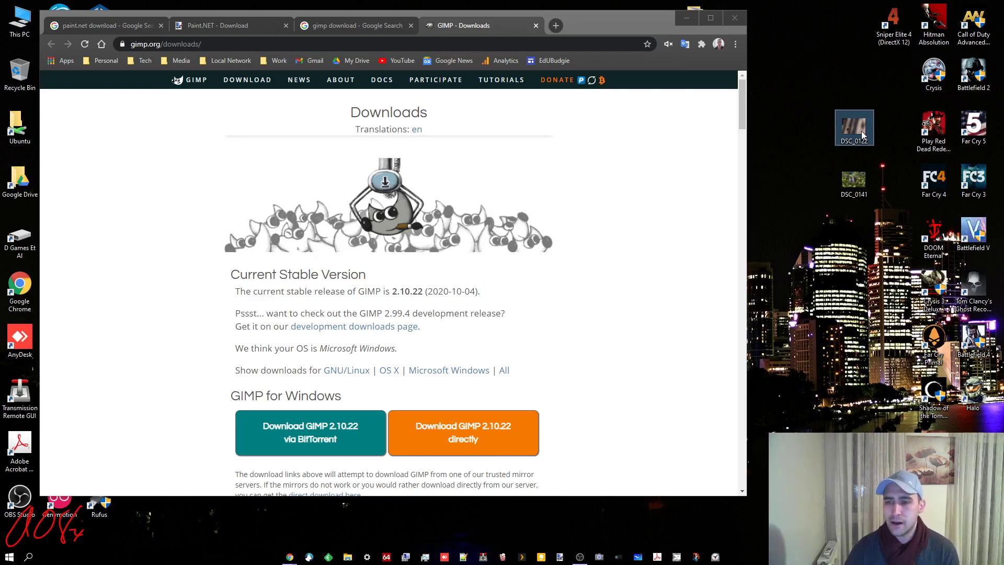
pyautogui.click(854, 180)
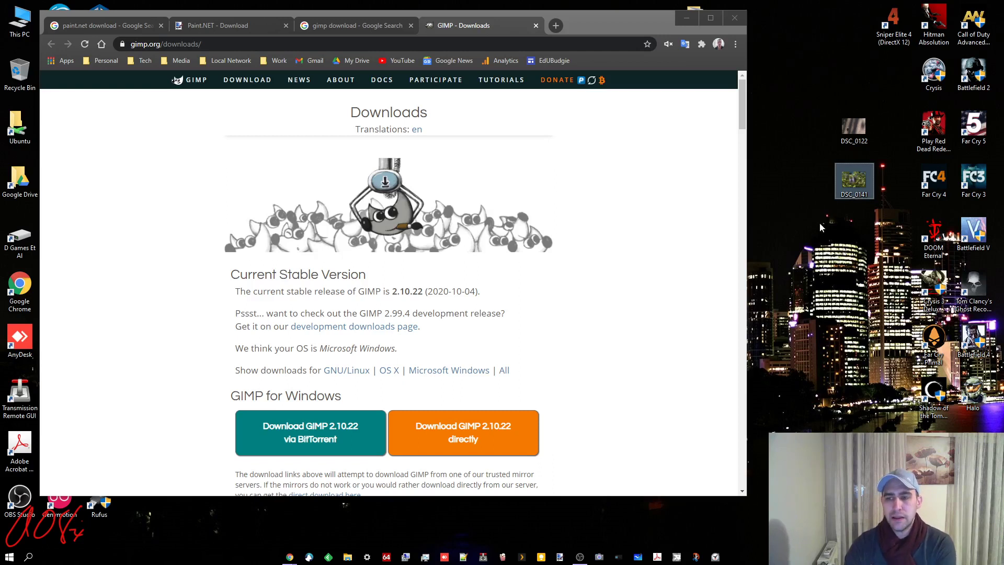
pyautogui.doubleClick(849, 192)
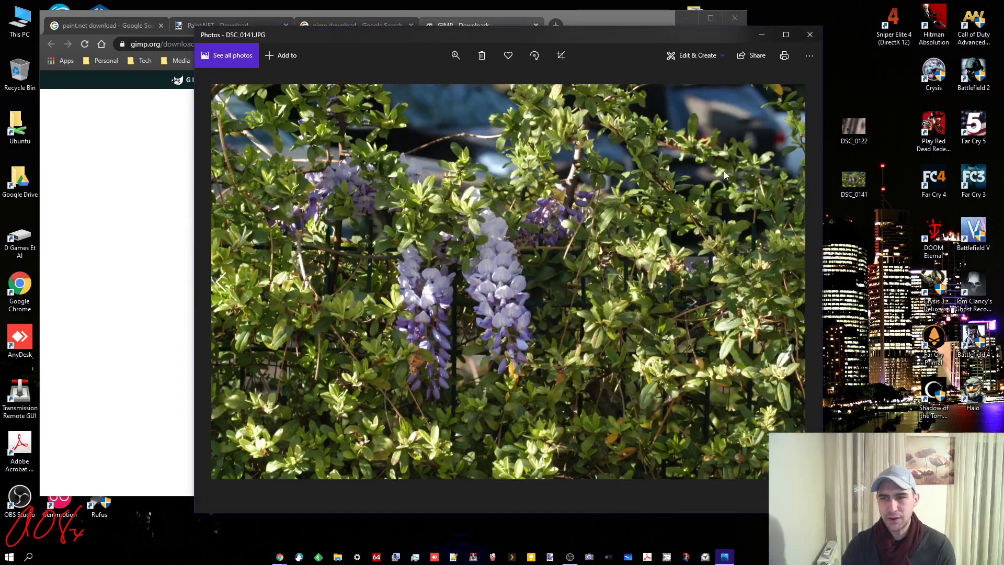
pyautogui.click(810, 34)
pyautogui.doubleClick(853, 128)
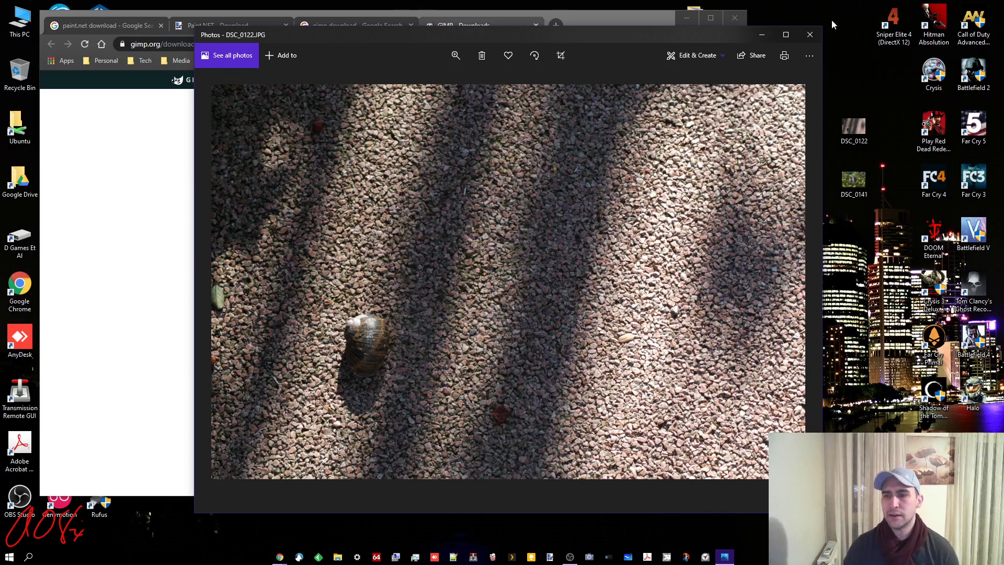
pyautogui.click(812, 36)
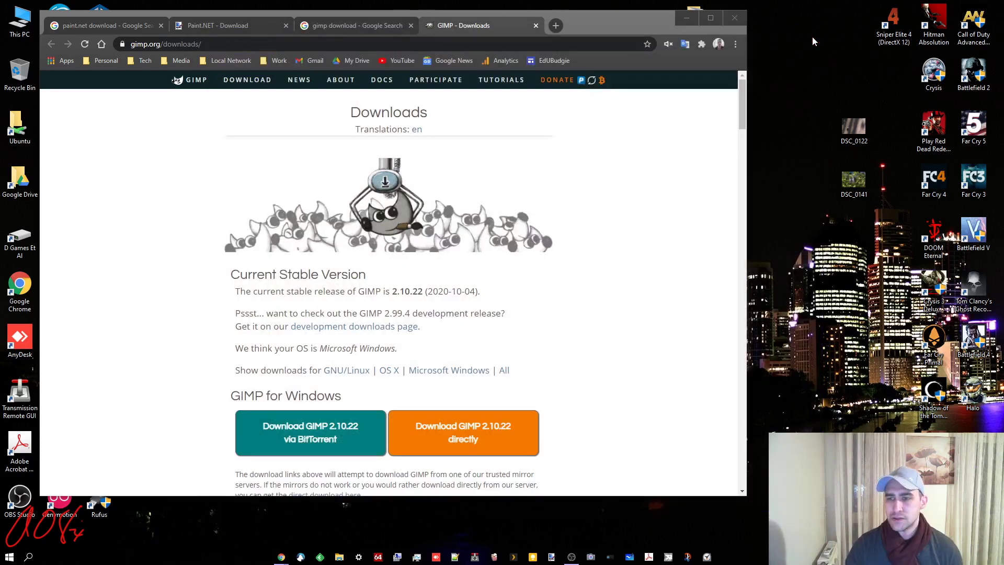
pyautogui.moveTo(849, 145)
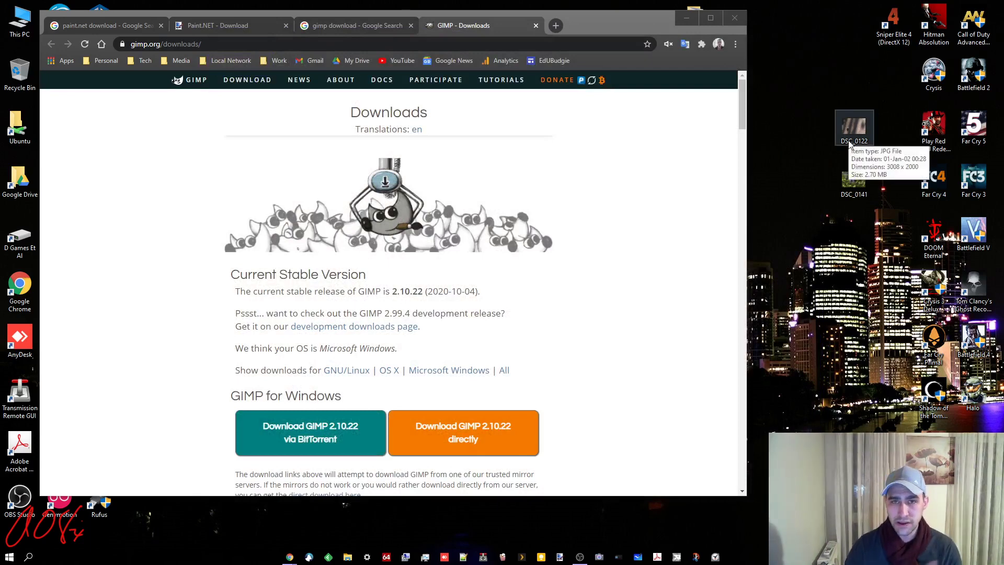
# Duplicate the photos DSC_0122 and DSC_0141 together on the desktop.
pyautogui.moveTo(820, 103); pyautogui.dragTo(883, 205)
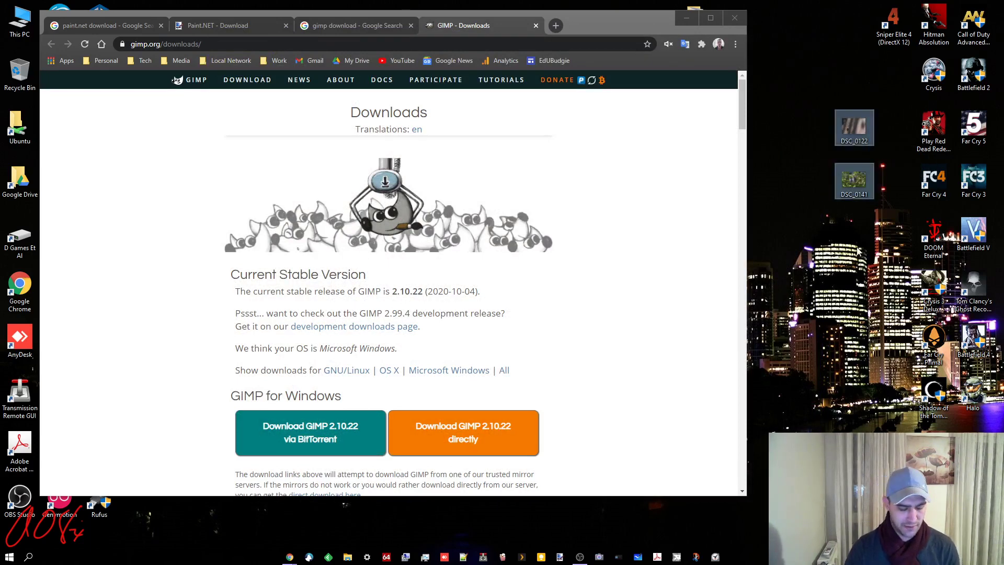
pyautogui.rightClick(848, 123)
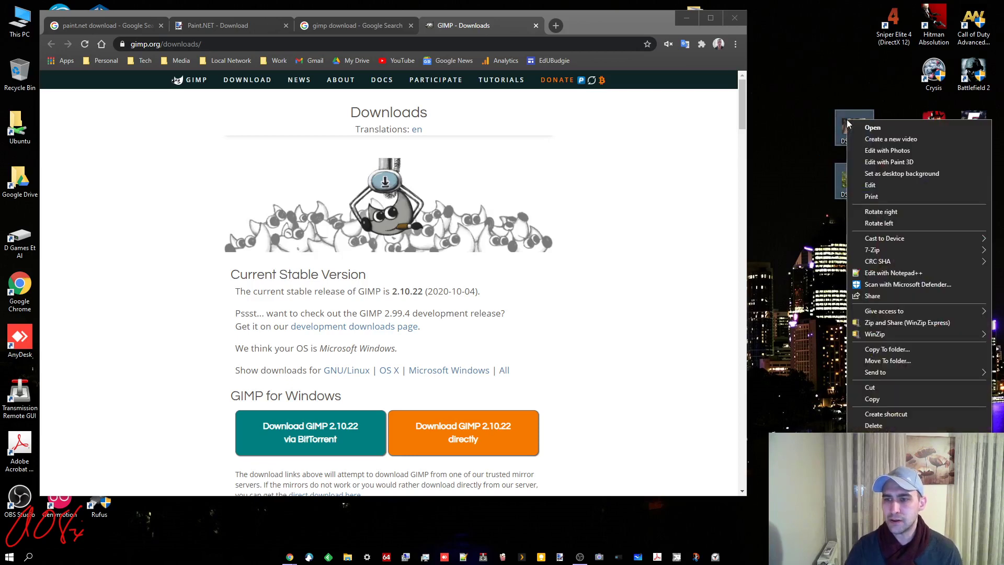
pyautogui.click(872, 399)
pyautogui.rightClick(823, 308)
pyautogui.click(839, 365)
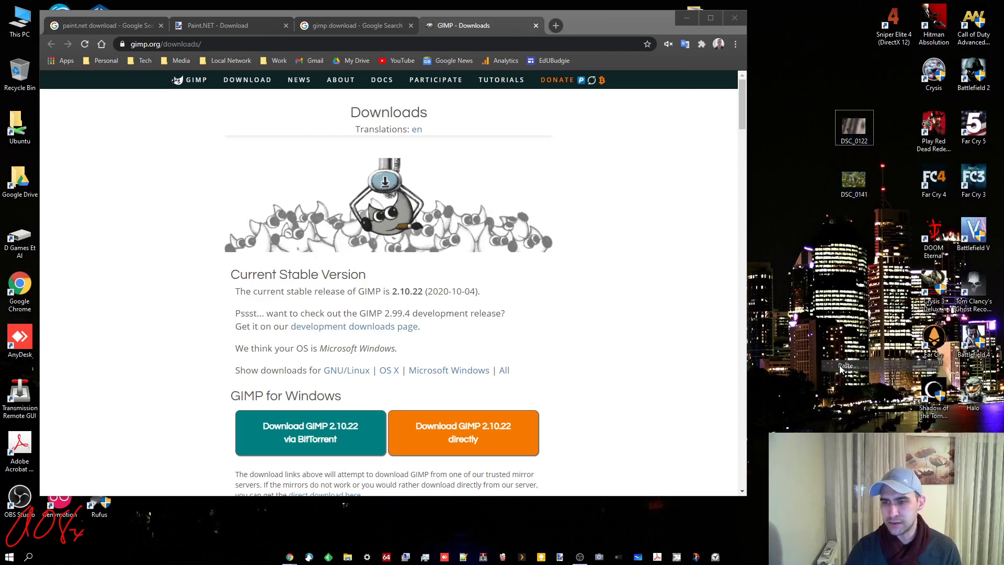
# Move the browser window down to uncover the desktop icons and refresh the desktop.
pyautogui.moveTo(594, 25); pyautogui.dragTo(628, 311)
pyautogui.click(658, 131)
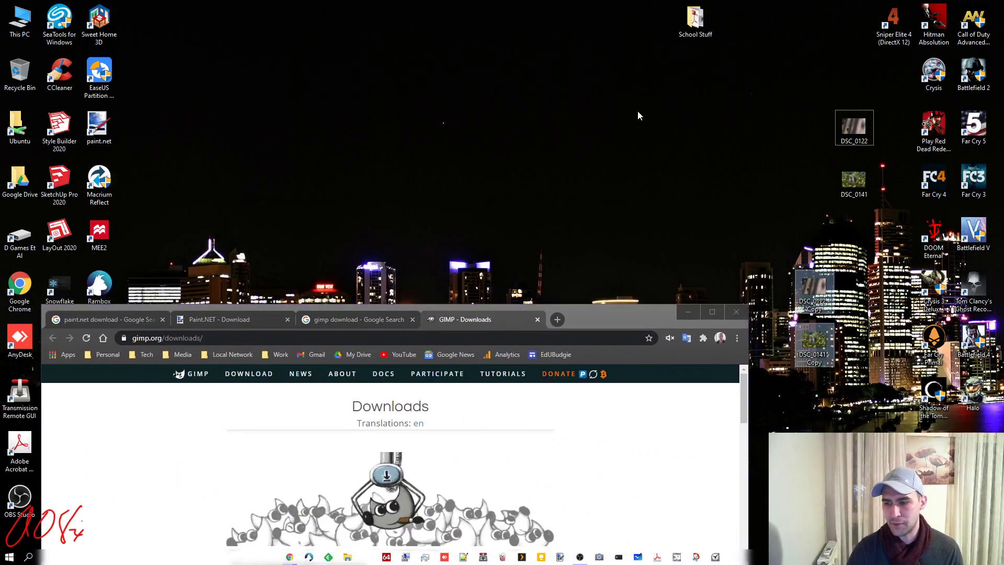
pyautogui.rightClick(638, 111)
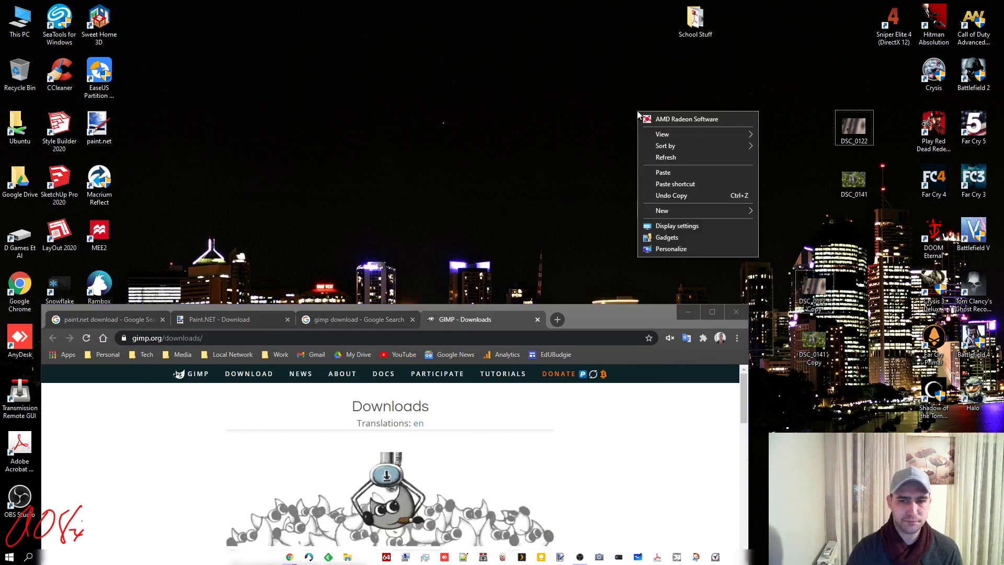
pyautogui.click(672, 160)
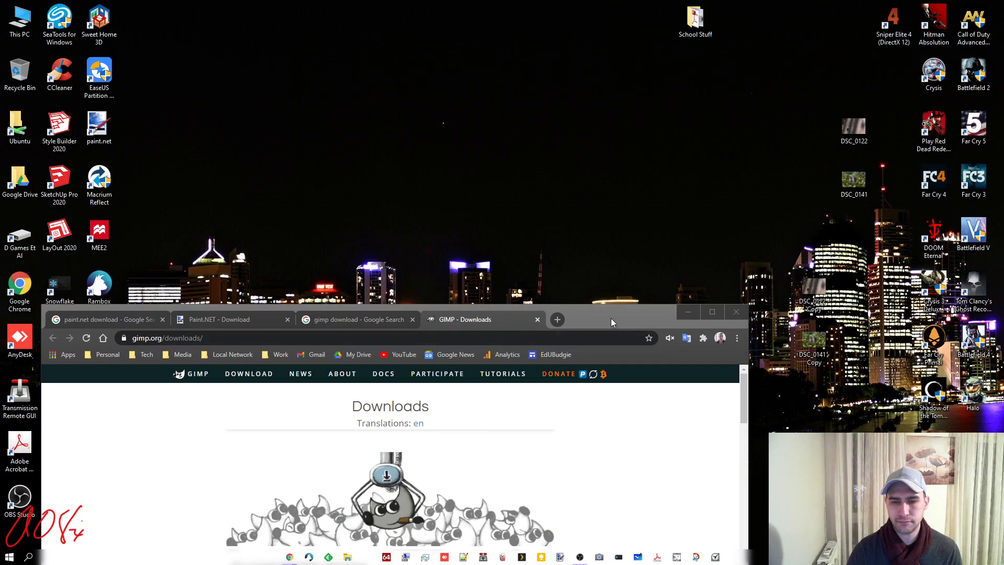
pyautogui.moveTo(611, 322); pyautogui.dragTo(641, 325)
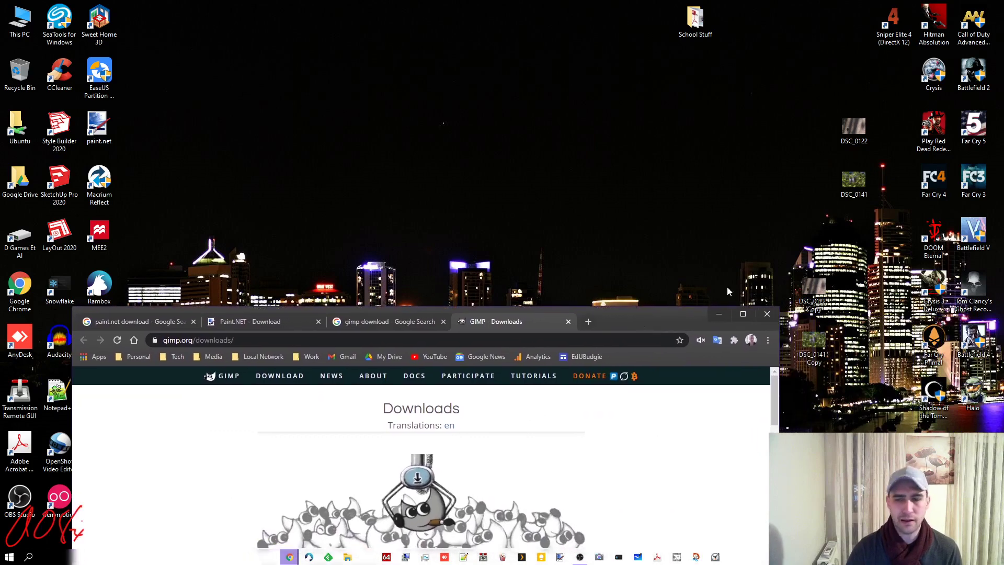
# Duplicate the photos DSC_0122 and DSC_0141 again and place the new copies near the originals.
pyautogui.moveTo(812, 94); pyautogui.dragTo(895, 226)
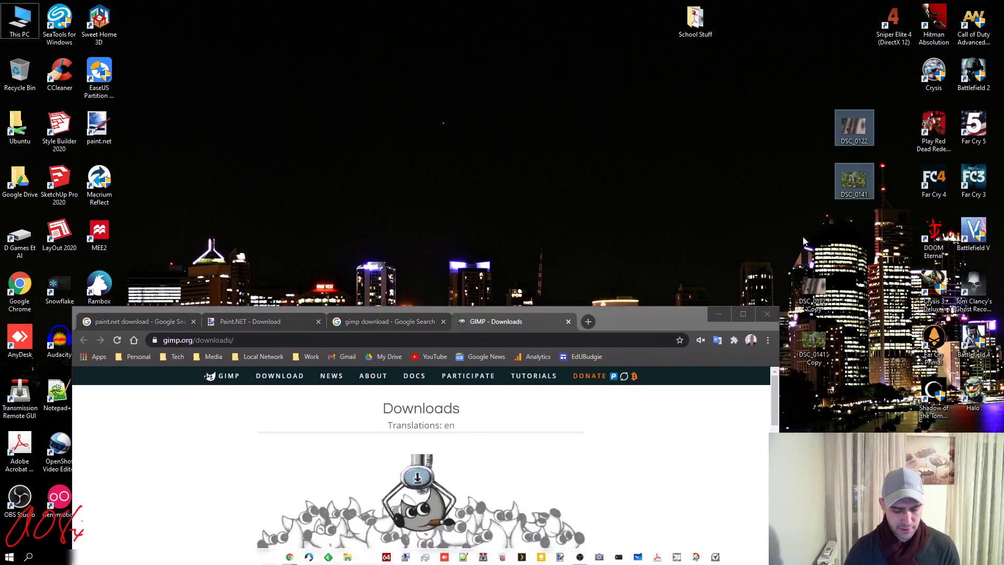
pyautogui.click(676, 181)
pyautogui.hotkey('ctrl', 'v')
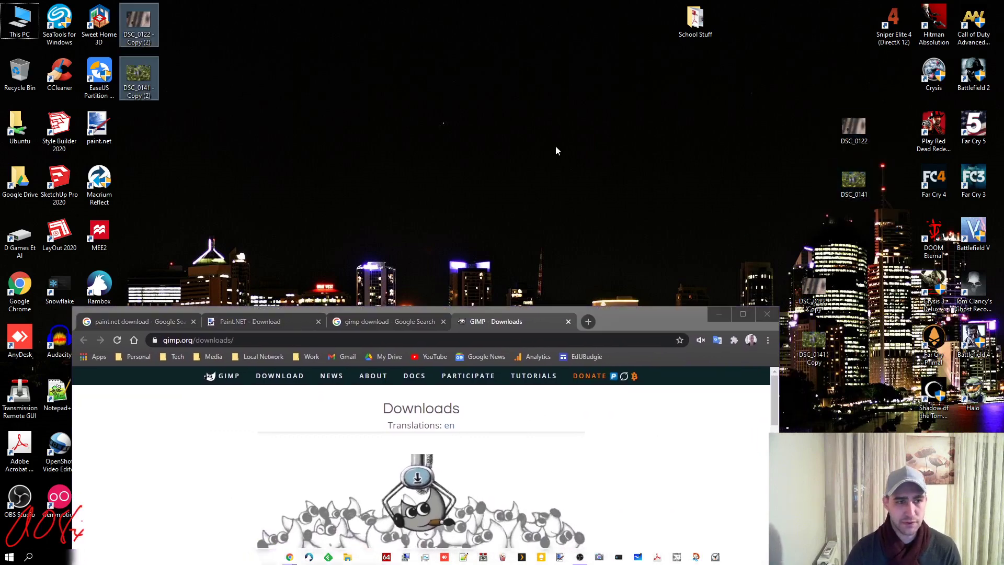
pyautogui.moveTo(138, 24); pyautogui.dragTo(774, 131)
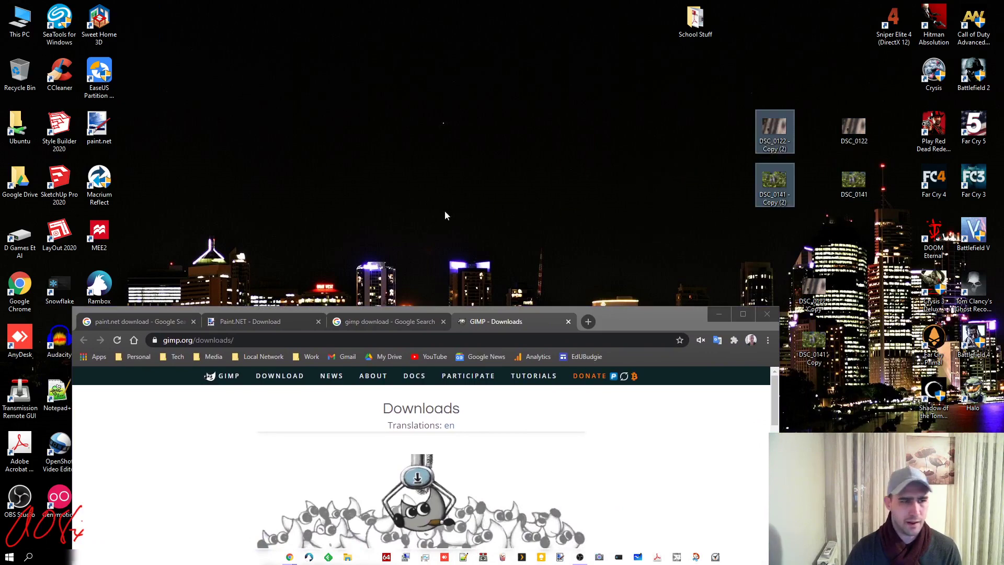
# Move the browser window up slightly and refresh the desktop.
pyautogui.moveTo(652, 320); pyautogui.dragTo(658, 278)
pyautogui.rightClick(607, 200)
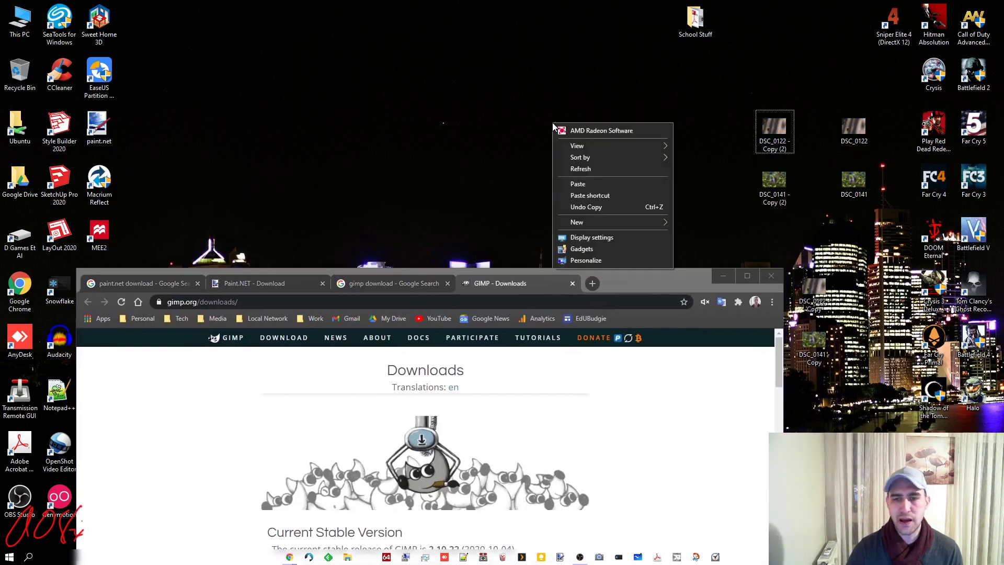
pyautogui.click(593, 175)
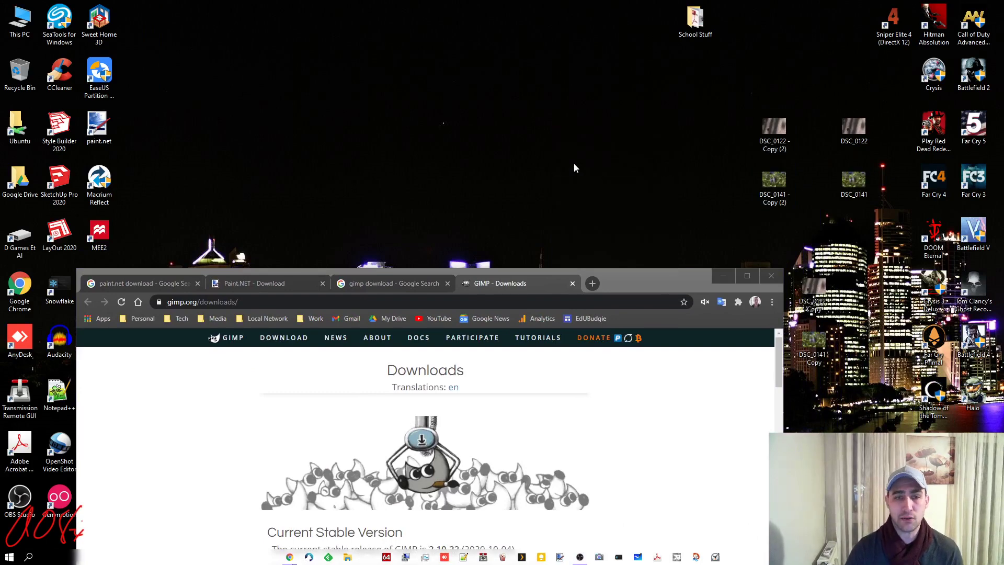
# Move the first copies of DSC_0122 and DSC_0141 up beside the second copies, and permanently delete both second copies.
pyautogui.moveTo(837, 263); pyautogui.dragTo(839, 390)
pyautogui.moveTo(819, 293); pyautogui.dragTo(739, 134)
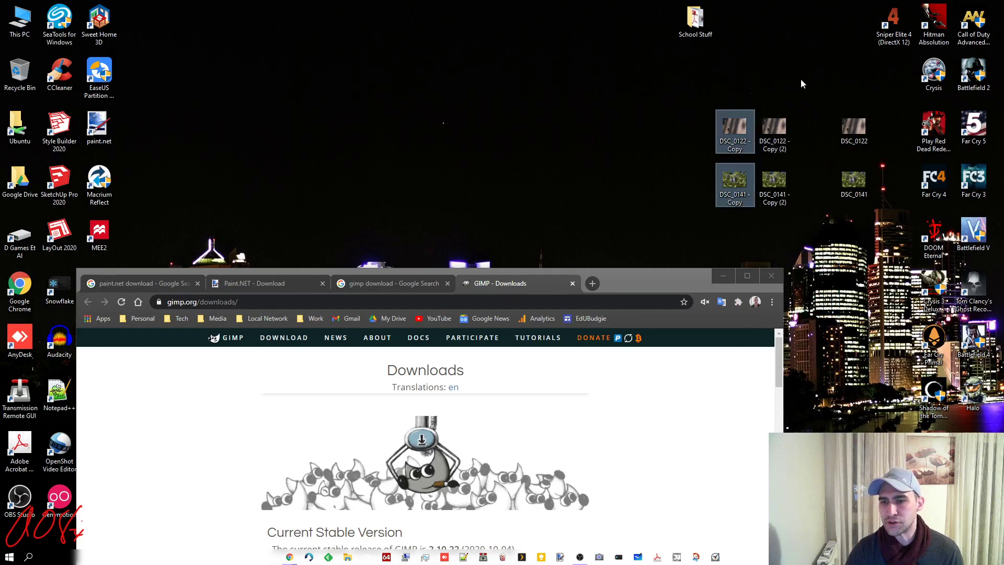
pyautogui.moveTo(804, 104); pyautogui.dragTo(785, 237)
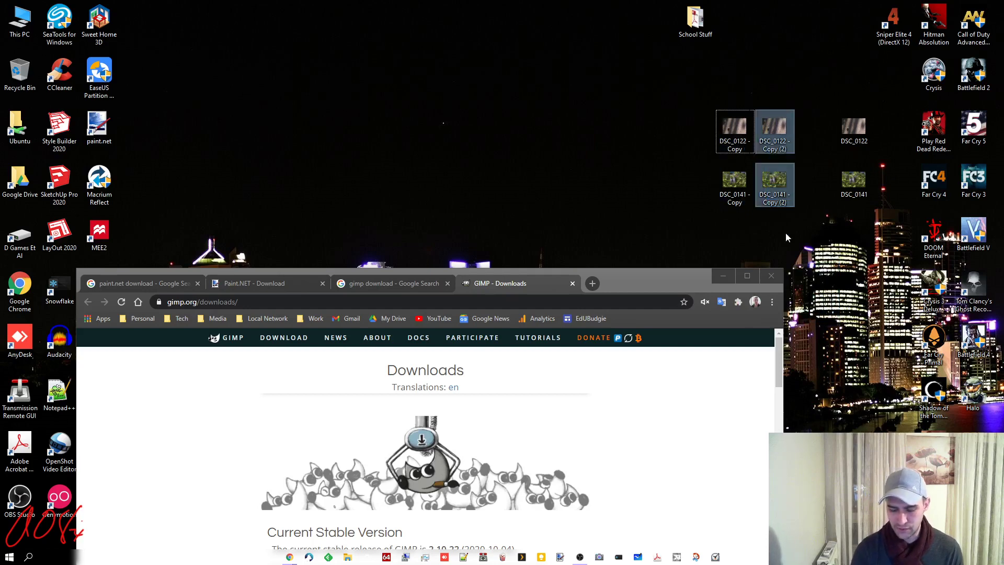
pyautogui.hotkey('shift', 'Delete')
pyautogui.press('Return')
# Place the two remaining photo copies directly beside their originals and move the browser window back up on the desktop.
pyautogui.click(722, 117)
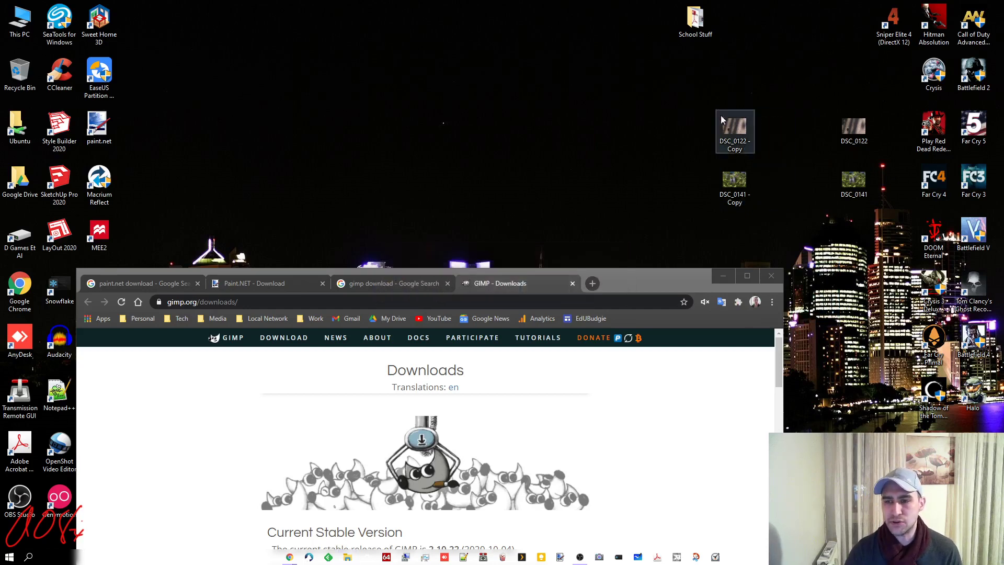
pyautogui.moveTo(702, 89); pyautogui.dragTo(765, 205)
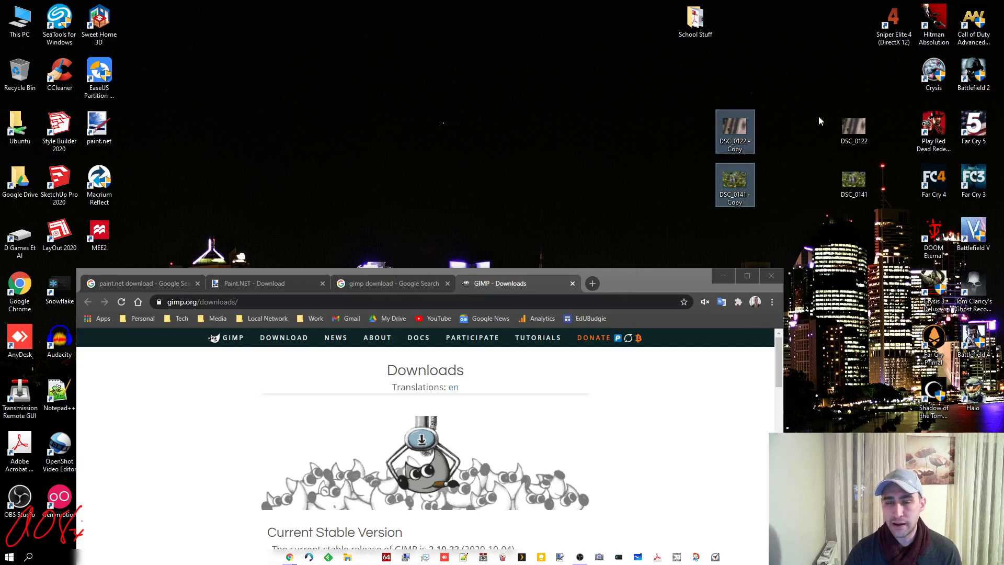
pyautogui.moveTo(678, 277); pyautogui.dragTo(635, 29)
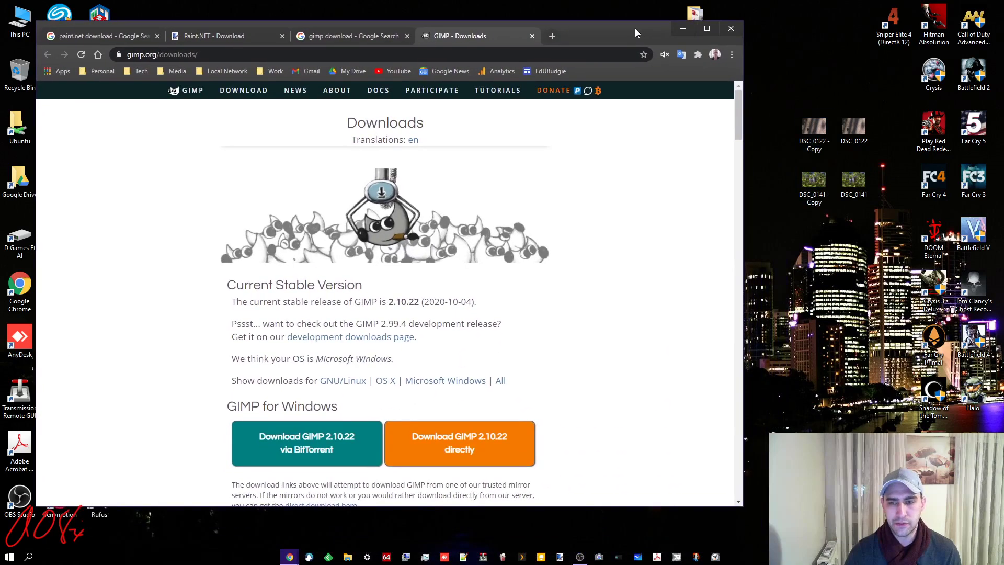
pyautogui.click(774, 105)
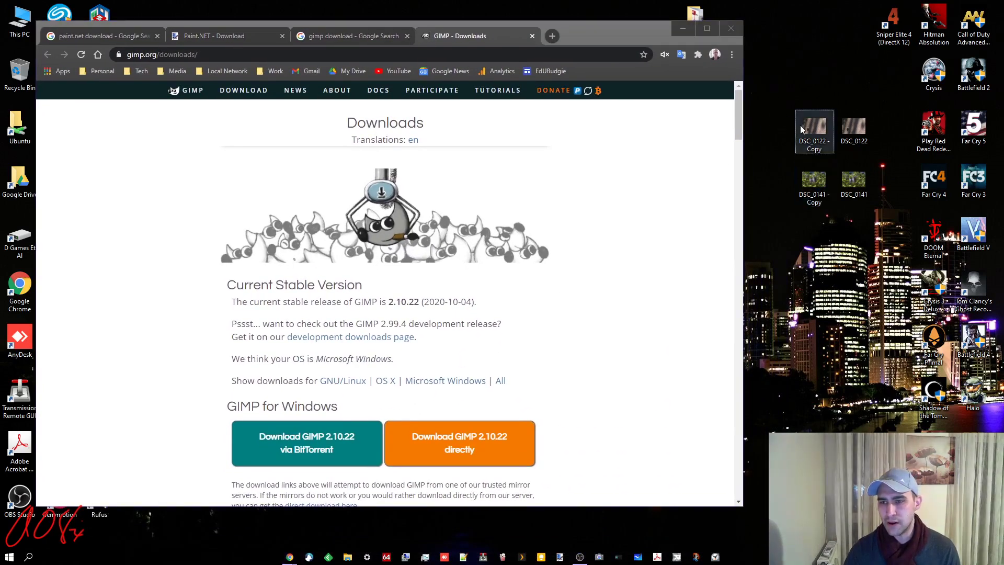
# Bring the Paint.NET download page to the front in the browser.
pyautogui.rightClick(801, 129)
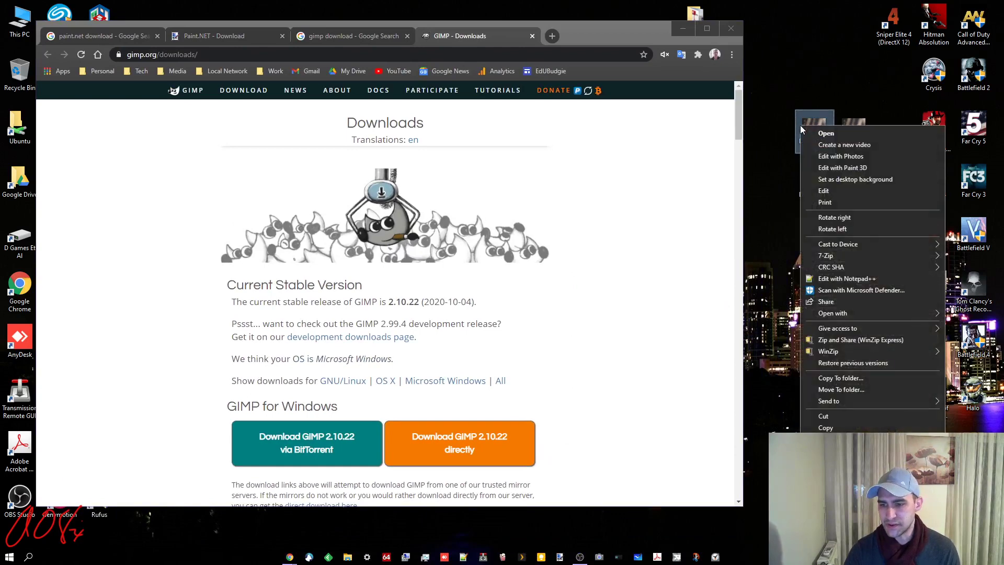
pyautogui.click(775, 190)
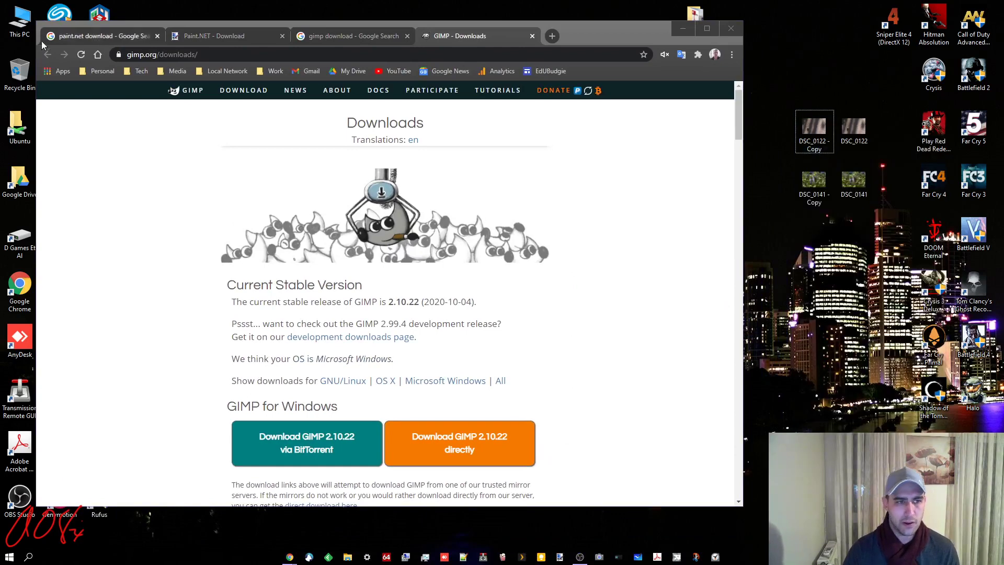
pyautogui.click(221, 38)
pyautogui.click(495, 34)
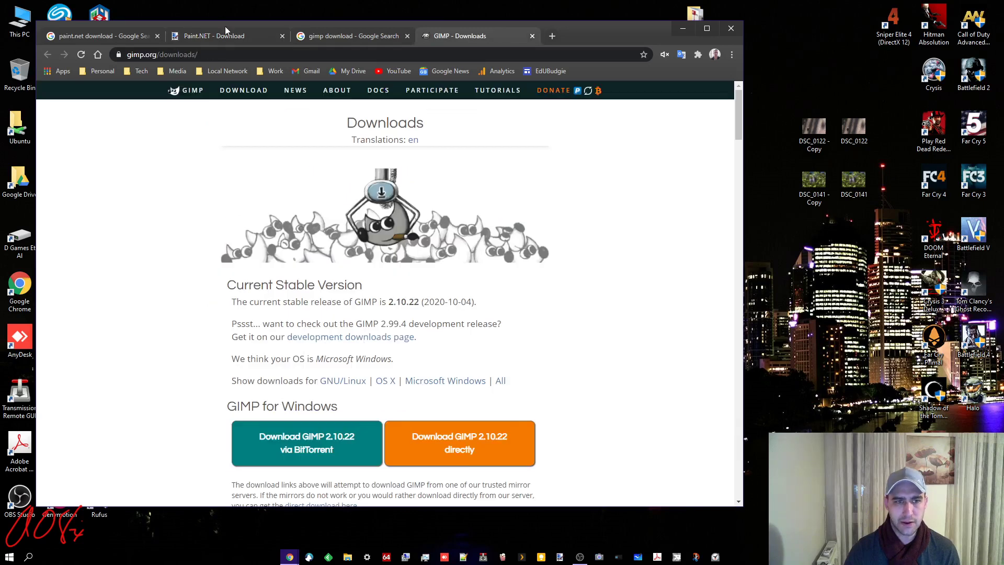
pyautogui.click(225, 30)
# Look through the full list of apps that can open DSC_0122 - Copy and close it without choosing one.
pyautogui.rightClick(808, 128)
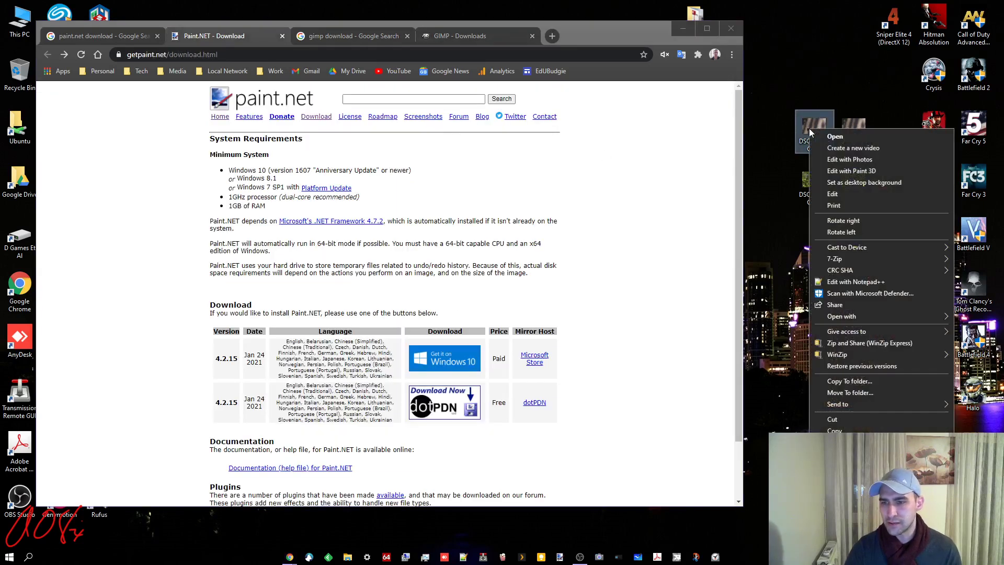
pyautogui.moveTo(883, 317)
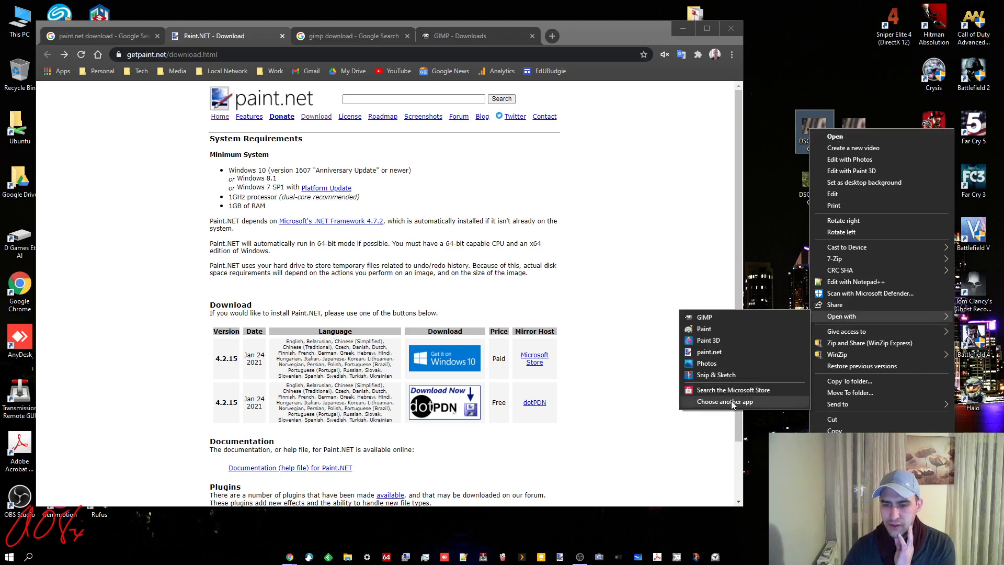
pyautogui.click(731, 402)
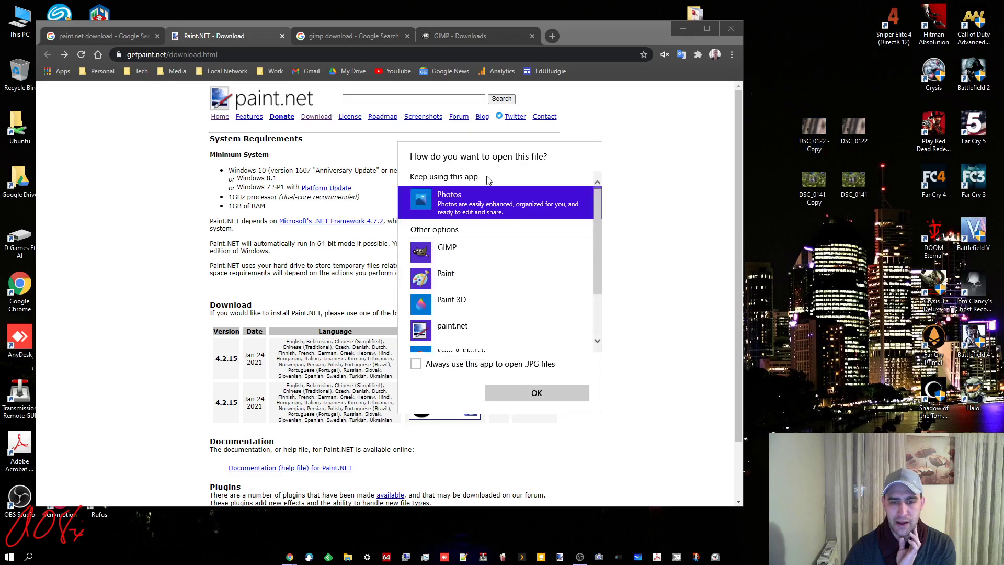
pyautogui.scroll(-2, 470, 314)
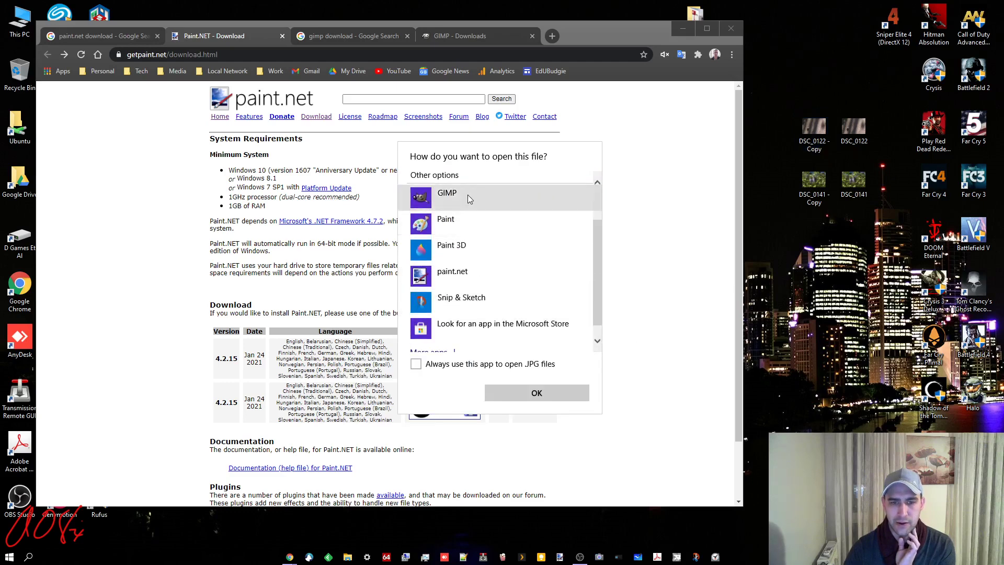
pyautogui.click(831, 330)
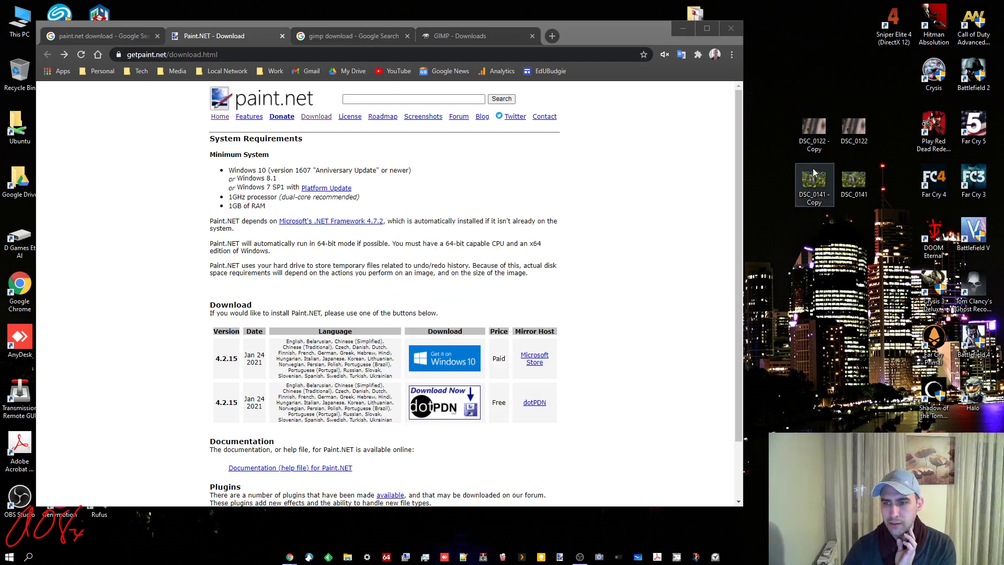
# Open DSC_0122 - Copy with paint.net and dismiss the update offer without installing.
pyautogui.rightClick(814, 123)
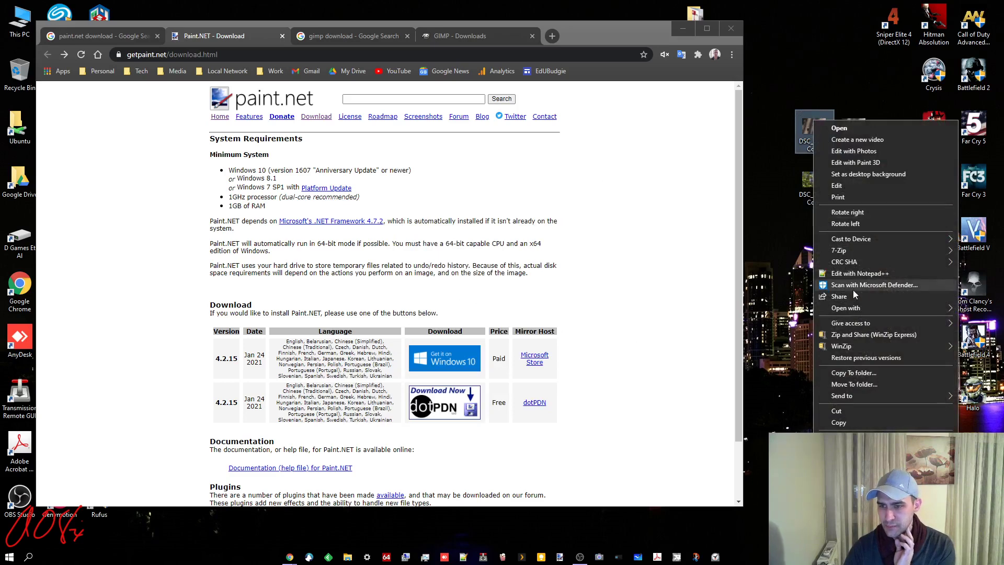
pyautogui.moveTo(856, 311)
pyautogui.click(732, 343)
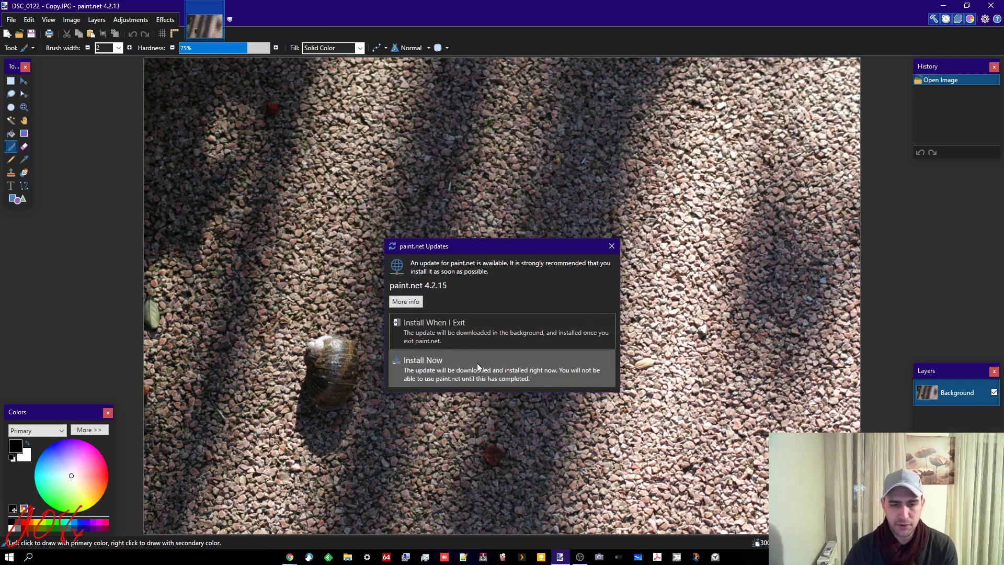
pyautogui.click(611, 246)
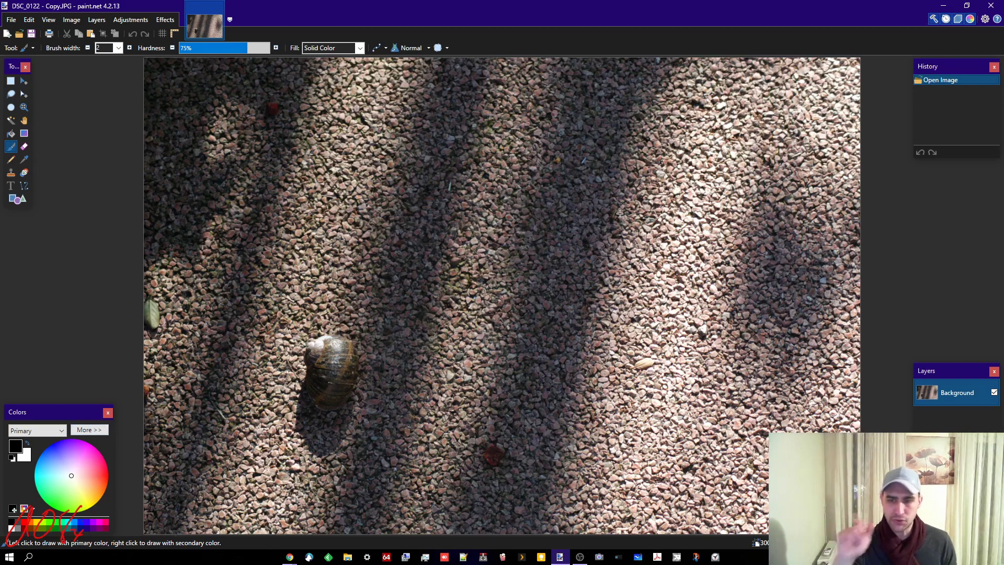
# Make a rectangular selection of about 2081 × 1374 pixels over the middle of the photo, including the snail.
pyautogui.scroll(-3, 555, 210)
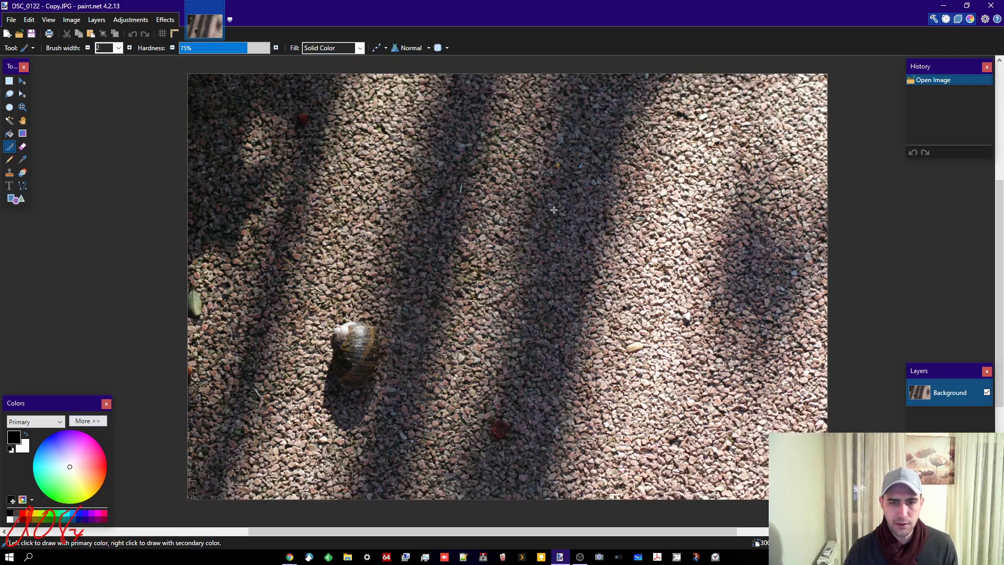
pyautogui.scroll(3, 559, 209)
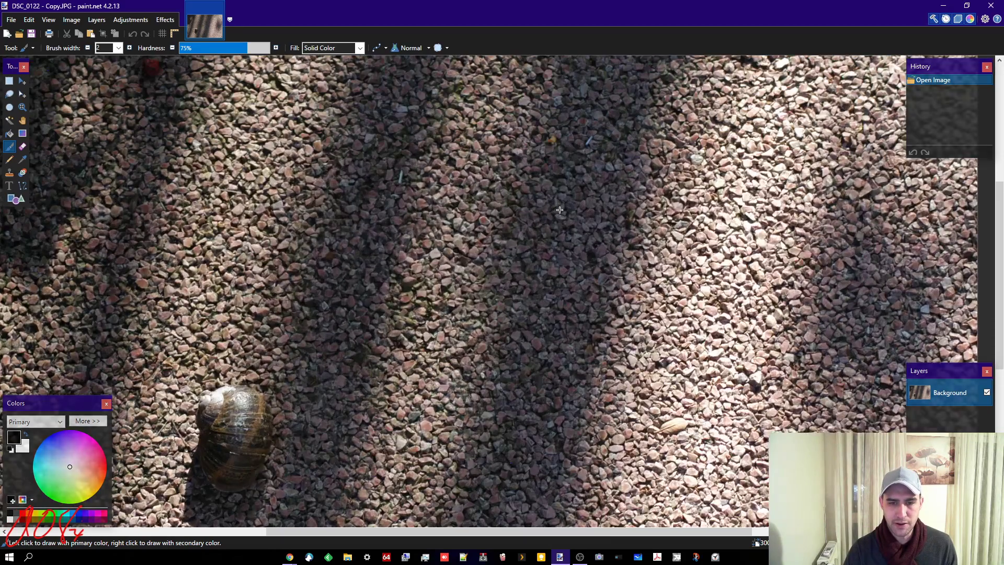
pyautogui.scroll(-3, 560, 210)
pyautogui.scroll(1, 561, 209)
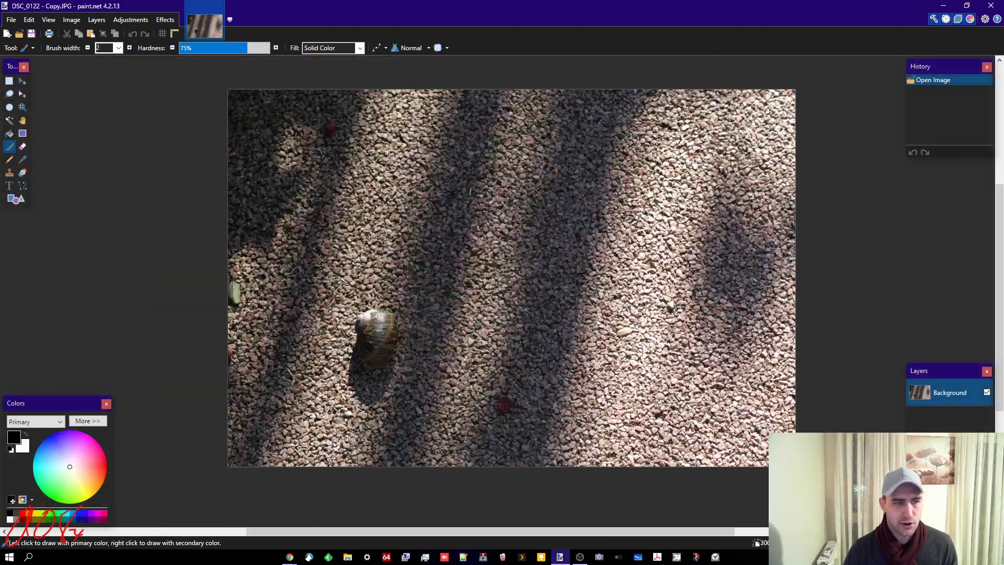
pyautogui.click(9, 81)
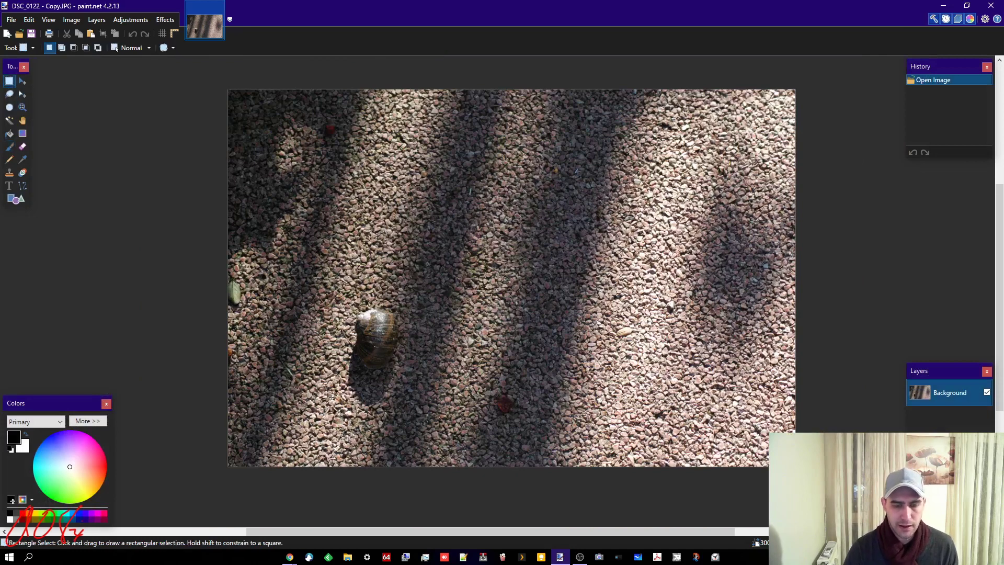
pyautogui.moveTo(333, 396); pyautogui.dragTo(432, 342)
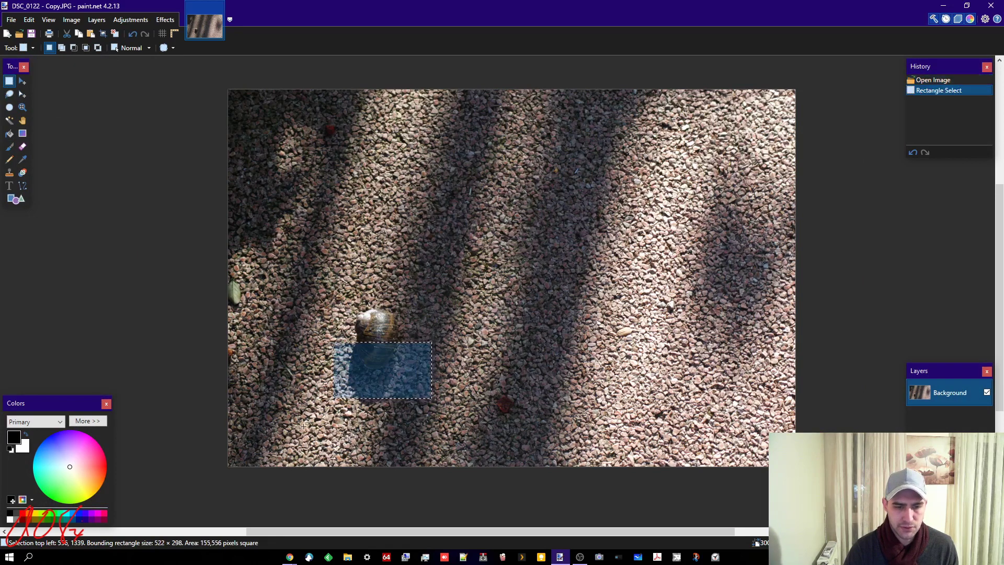
pyautogui.moveTo(328, 421); pyautogui.dragTo(720, 163)
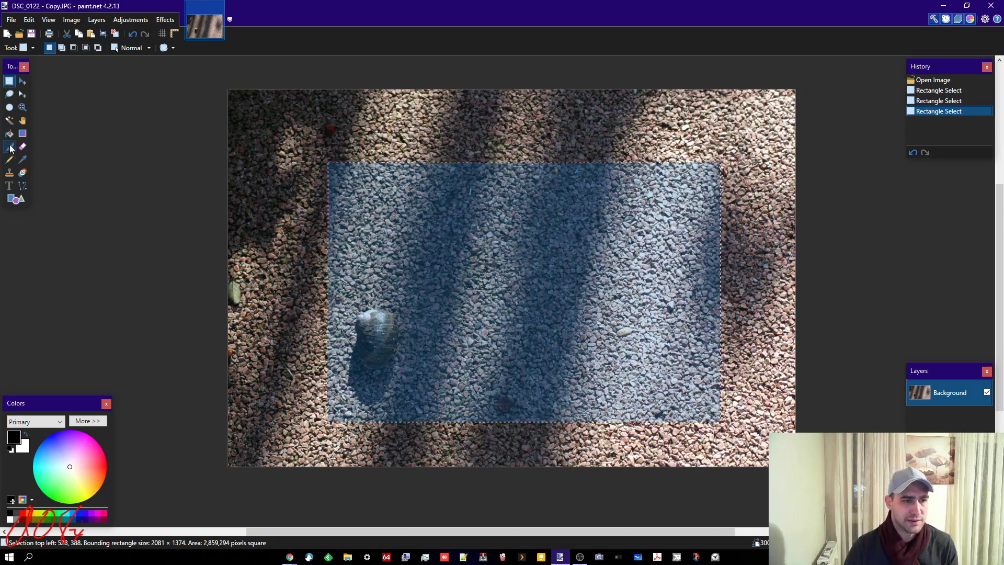
# Try the Paintbrush across the selection's borders, raising the brush width to 35, and undo each test stroke.
pyautogui.click(10, 147)
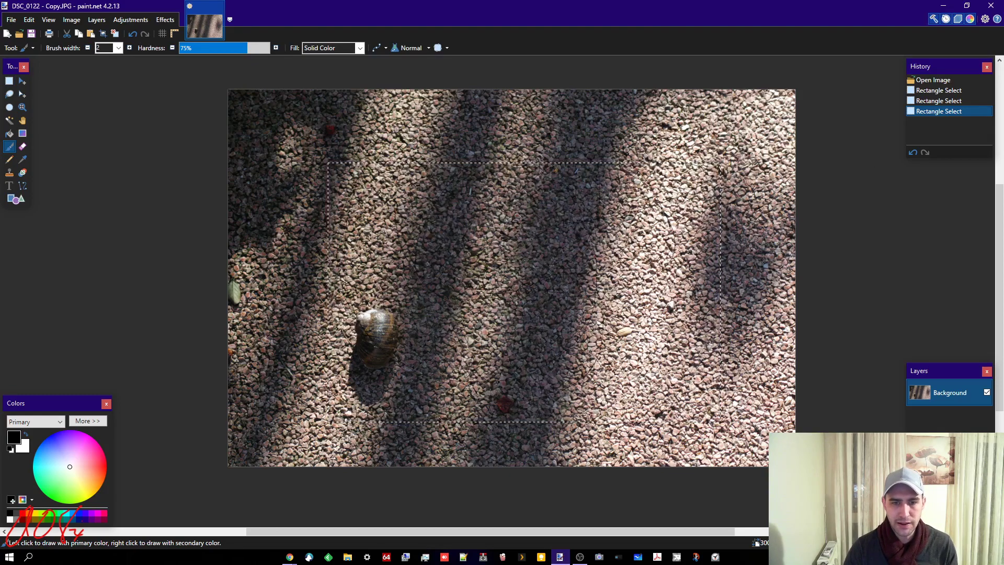
pyautogui.click(221, 90)
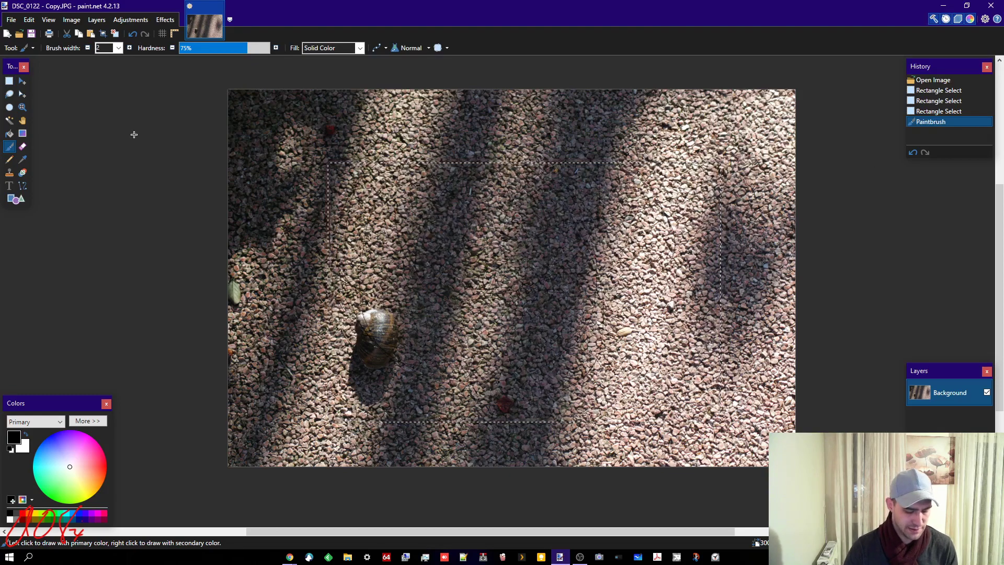
pyautogui.hotkey('ctrl', 'z')
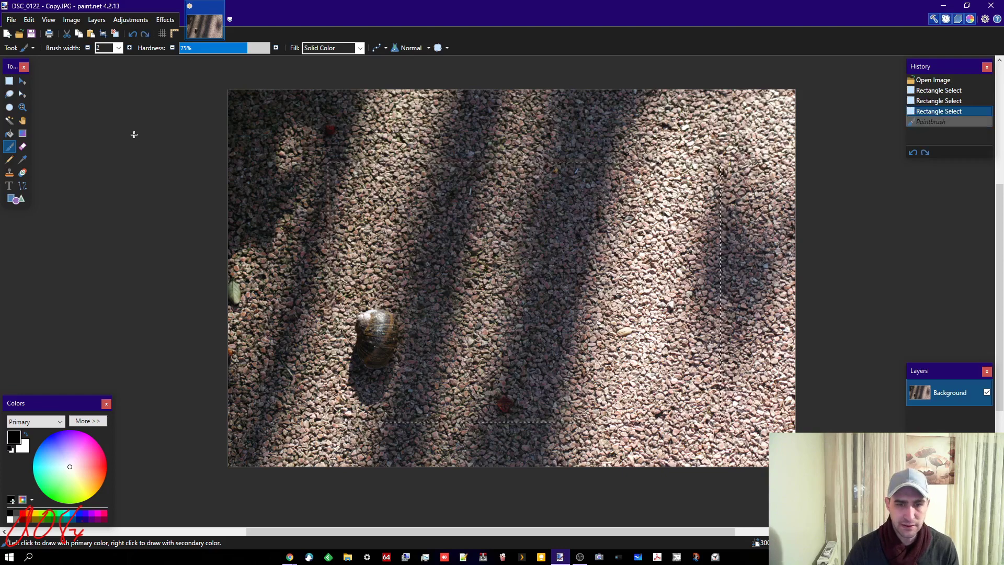
pyautogui.click(119, 47)
pyautogui.click(111, 198)
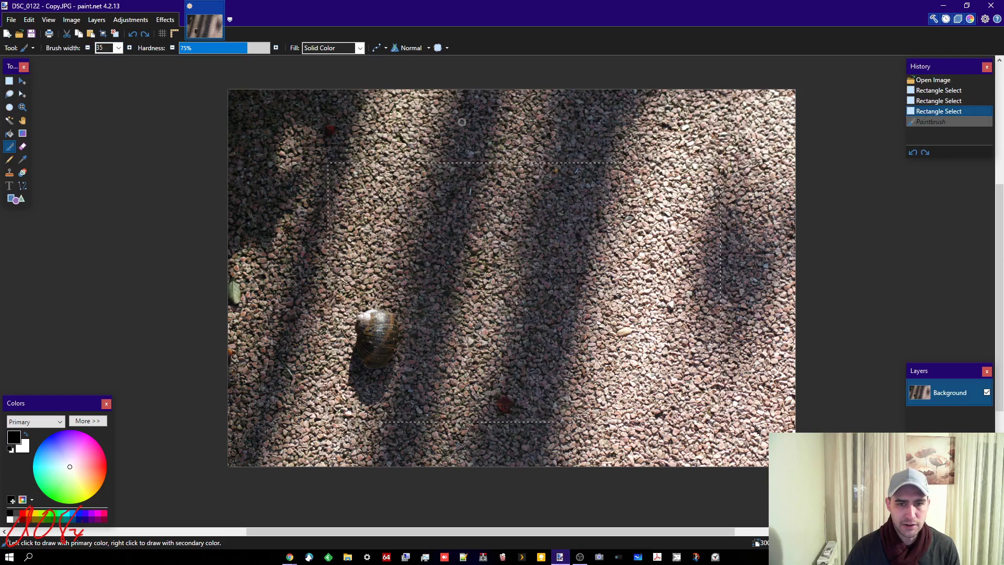
pyautogui.moveTo(462, 121)
pyautogui.mouseDown()
pyautogui.moveTo(321, 345)
pyautogui.moveTo(630, 488)
pyautogui.moveTo(588, 212)
pyautogui.moveTo(643, 207)
pyautogui.moveTo(543, 214)
pyautogui.moveTo(563, 162)
pyautogui.mouseUp()
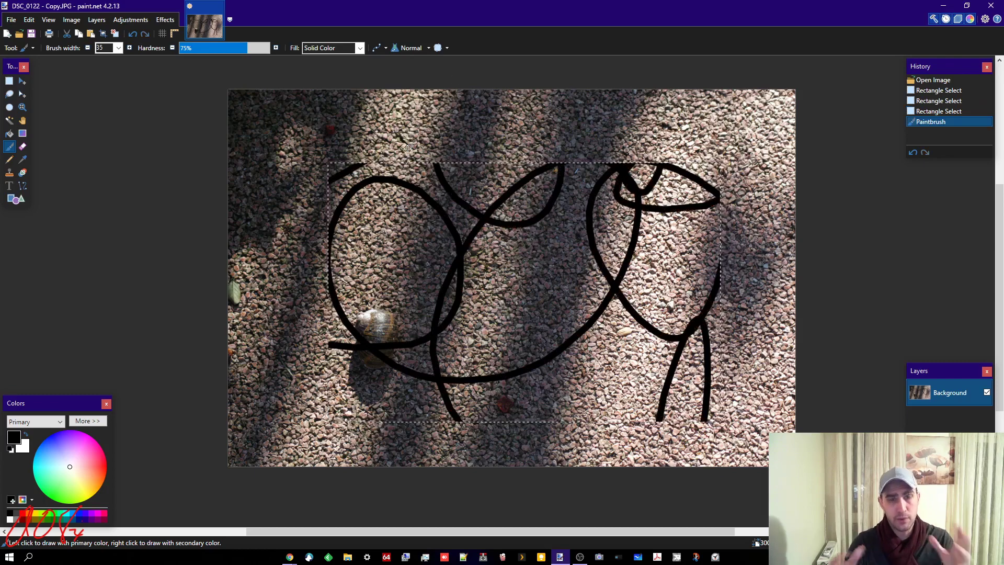
pyautogui.hotkey('ctrl', 'z')
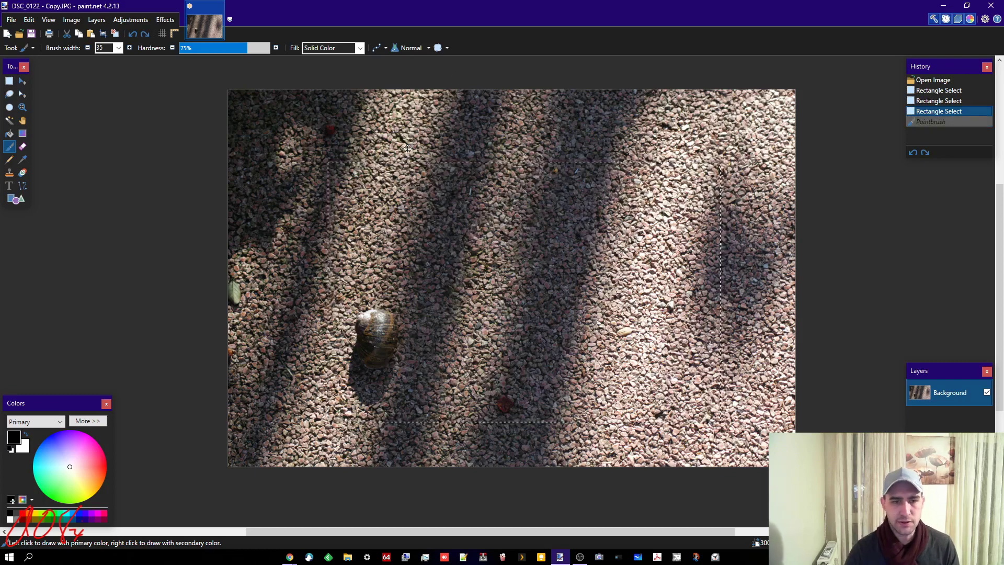
# Switch back to the Rectangle Select tool.
pyautogui.click(8, 81)
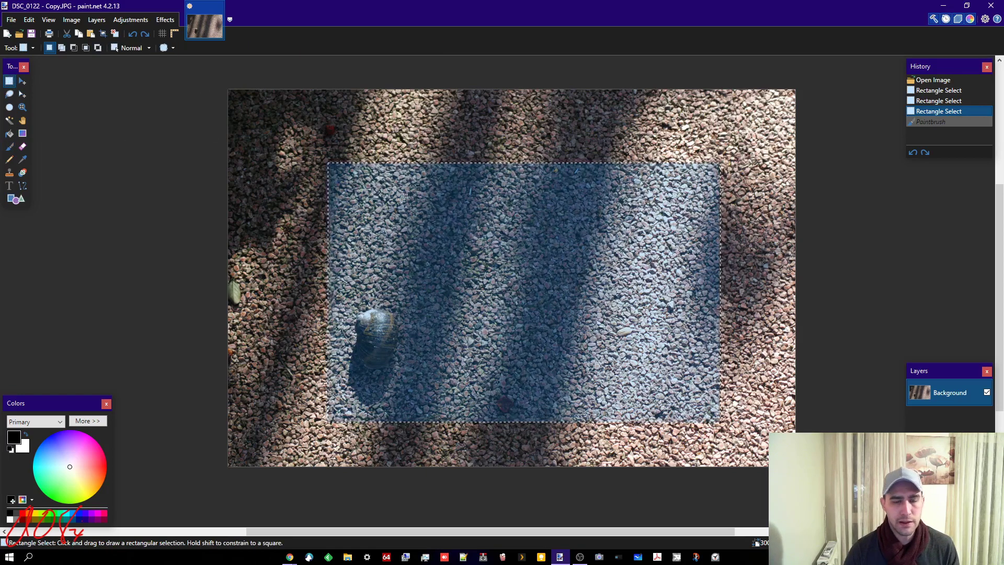
# Crop the photo to the rectangular selection around the snail.
pyautogui.click(71, 19)
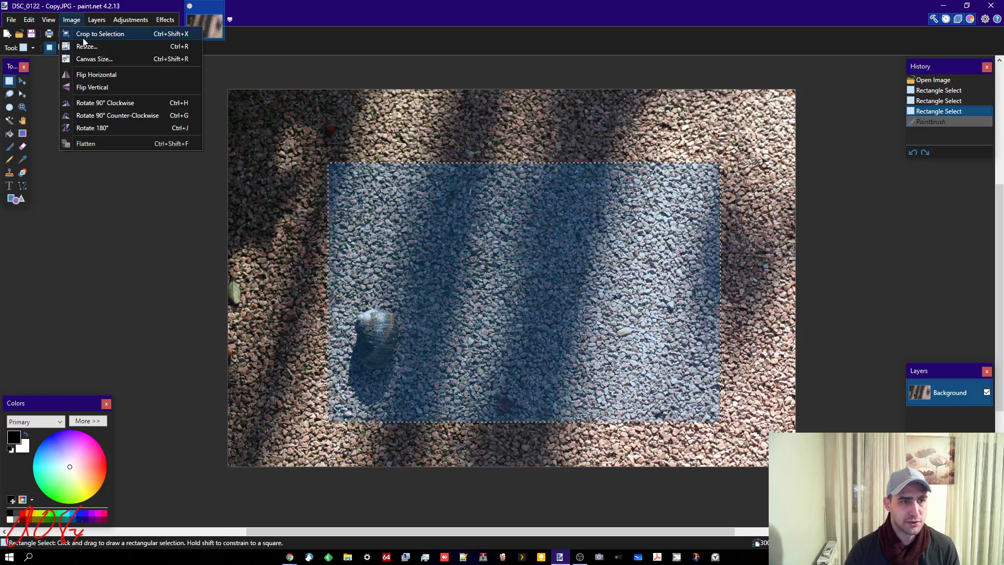
pyautogui.click(83, 35)
pyautogui.scroll(1, 498, 313)
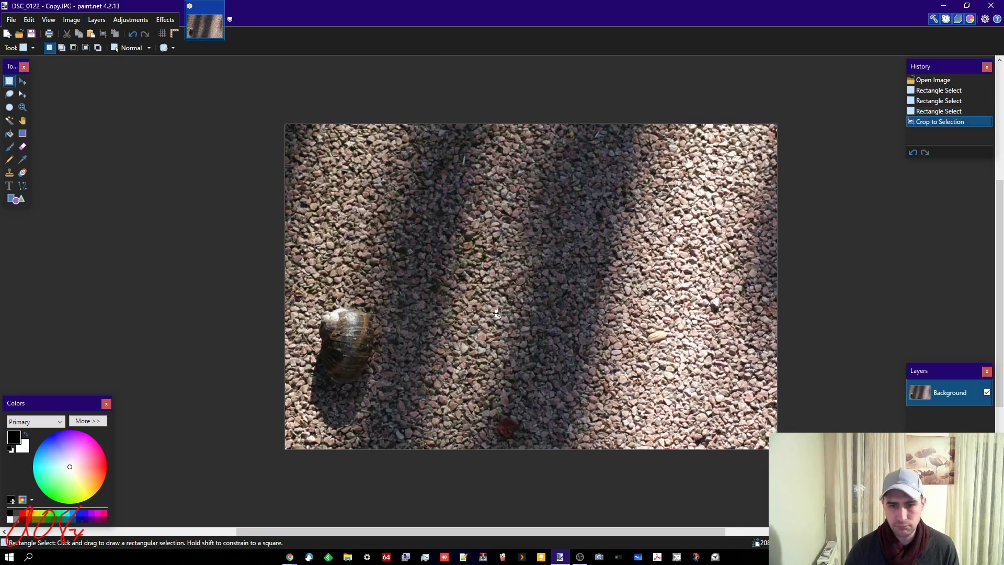
pyautogui.scroll(1, 498, 314)
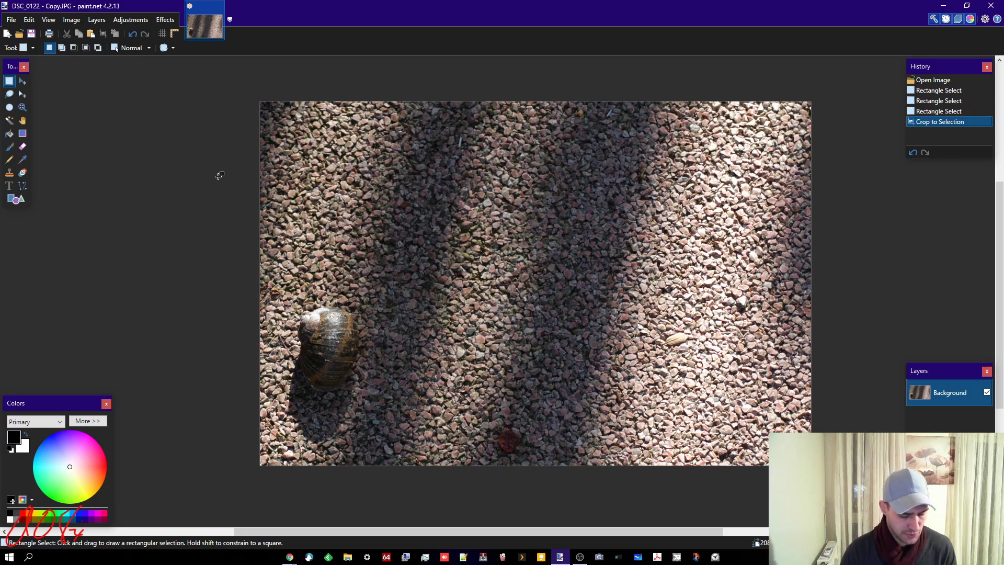
# Select the whole cropped picture, apply the Black and White adjustment and deselect.
pyautogui.hotkey('ctrl', 'a')
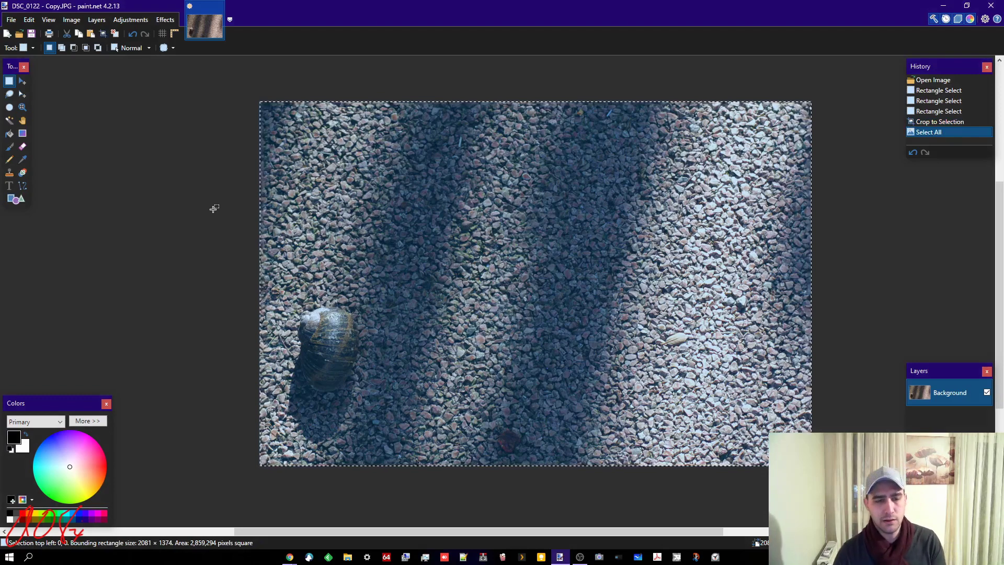
pyautogui.click(74, 19)
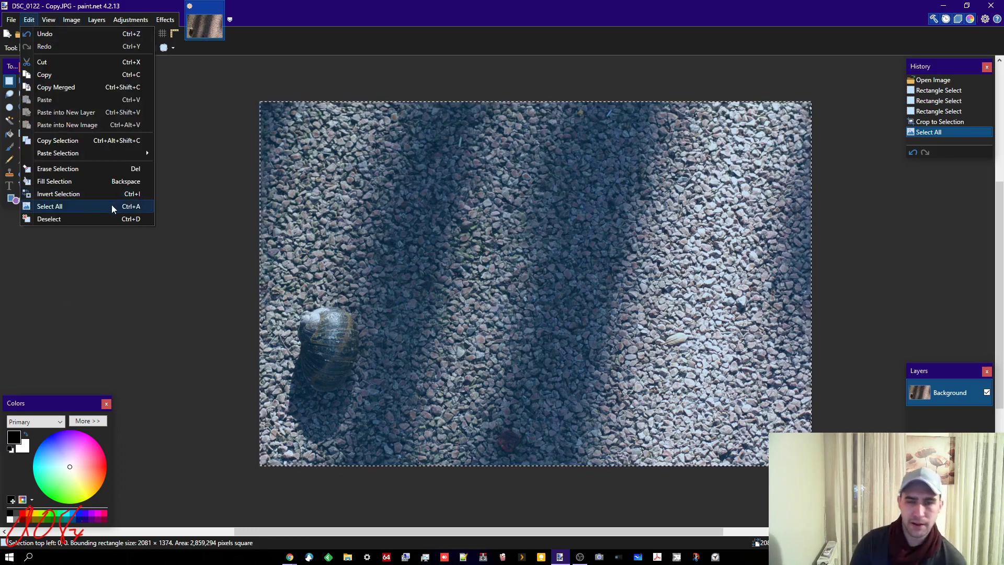
pyautogui.click(264, 9)
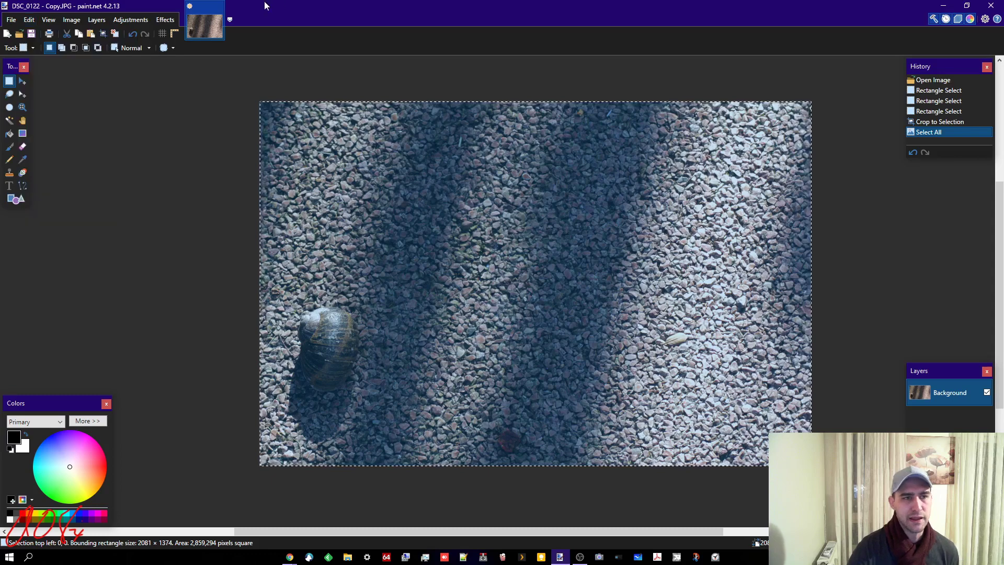
pyautogui.click(130, 20)
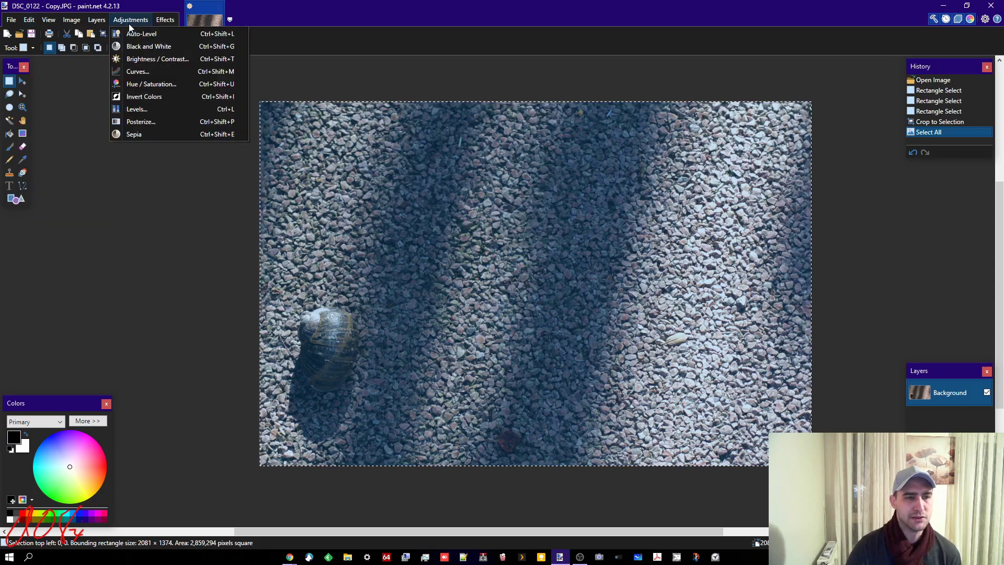
pyautogui.click(164, 47)
pyautogui.hotkey('ctrl', 'd')
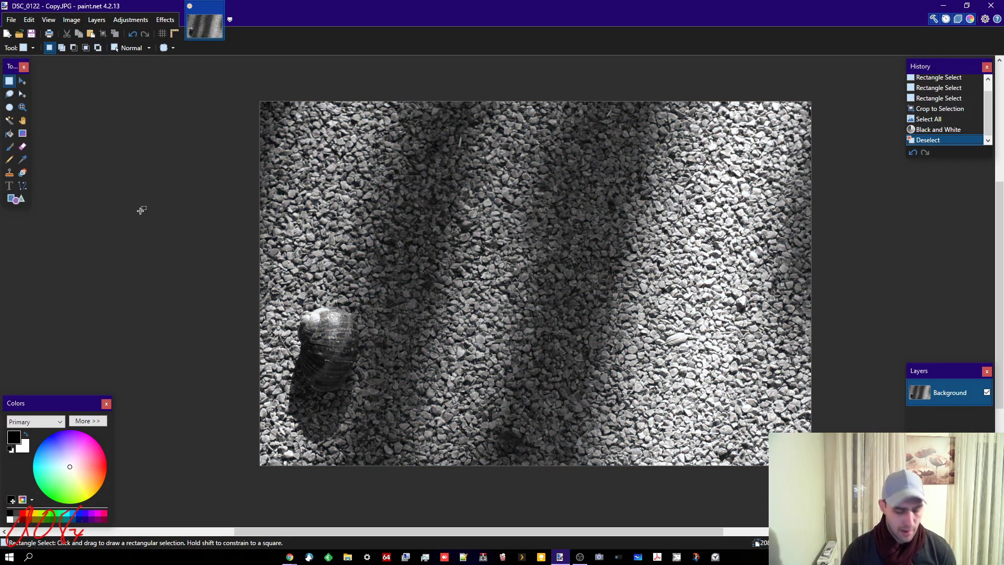
# Undo the deselection, the Black and White adjustment, the full selection and the crop, back to the rectangular selection on the full photo.
pyautogui.hotkey('ctrl', 'z')
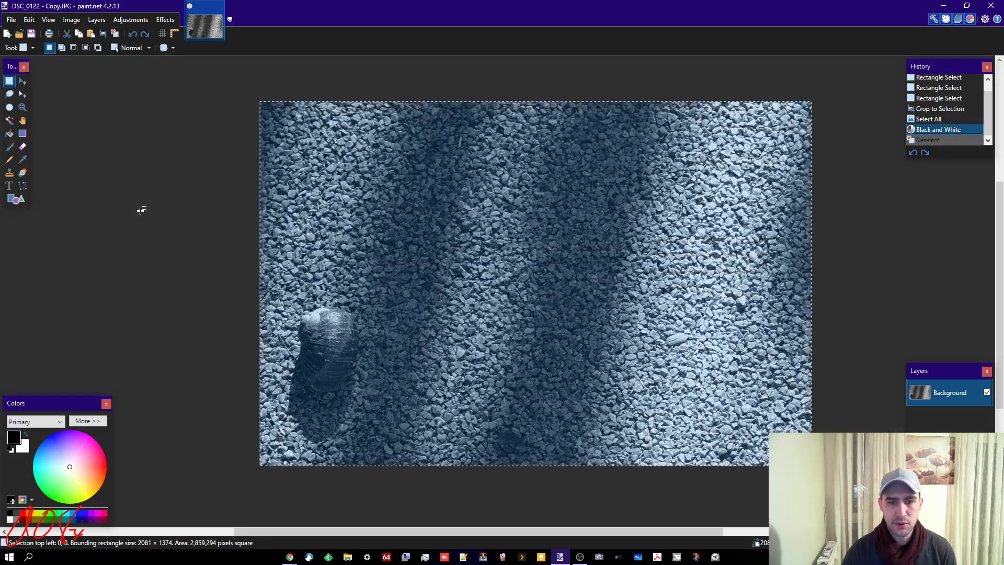
pyautogui.click(282, 268)
pyautogui.hotkey('ctrl', 'z')
pyautogui.hotkey('ctrl', 'z')
pyautogui.hotkey('ctrl', 'z')
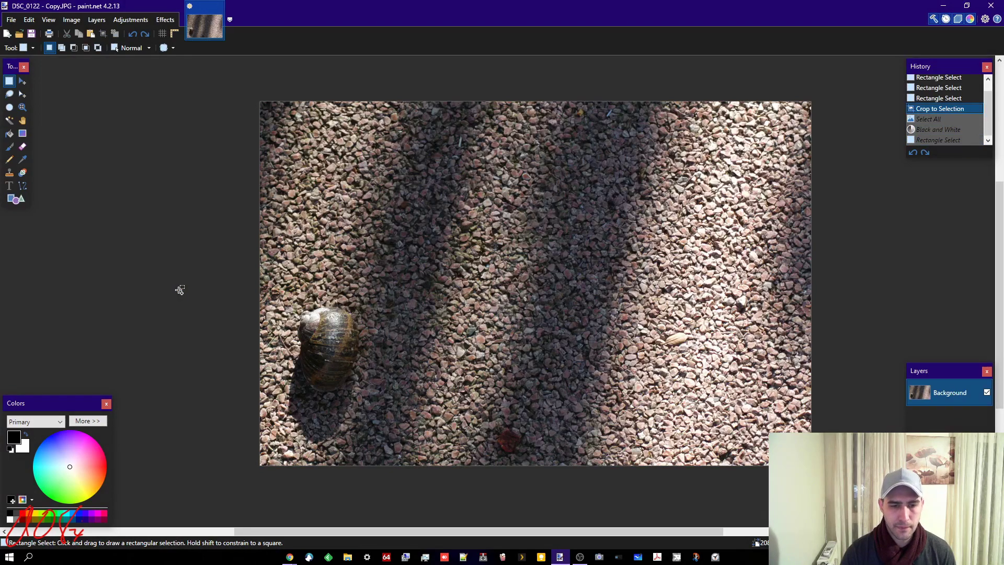
pyautogui.hotkey('ctrl', 'z')
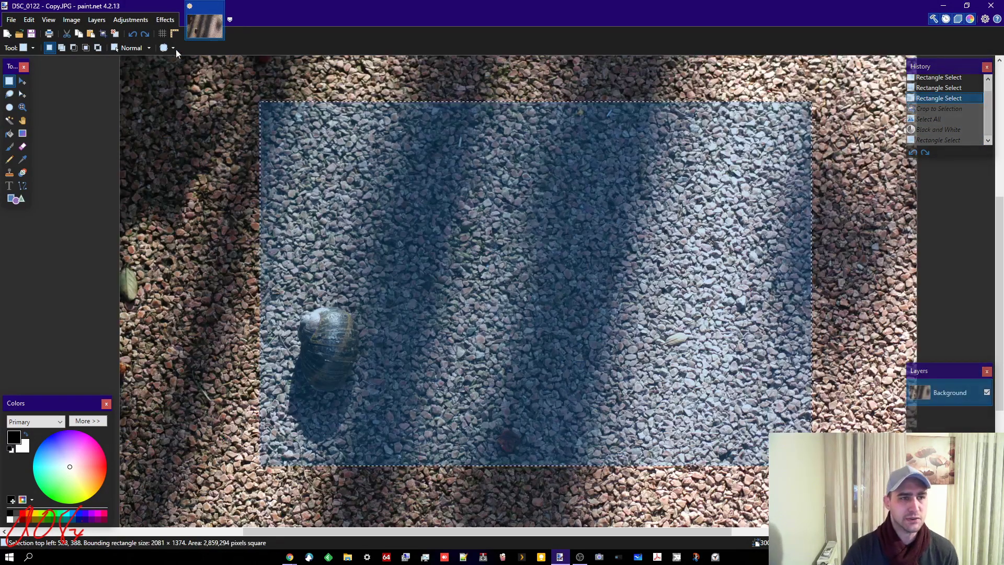
# Try the Black and White adjustment on only the rectangular selection, deselect to inspect its borders, and undo back to the selection.
pyautogui.click(97, 20)
pyautogui.moveTo(131, 20)
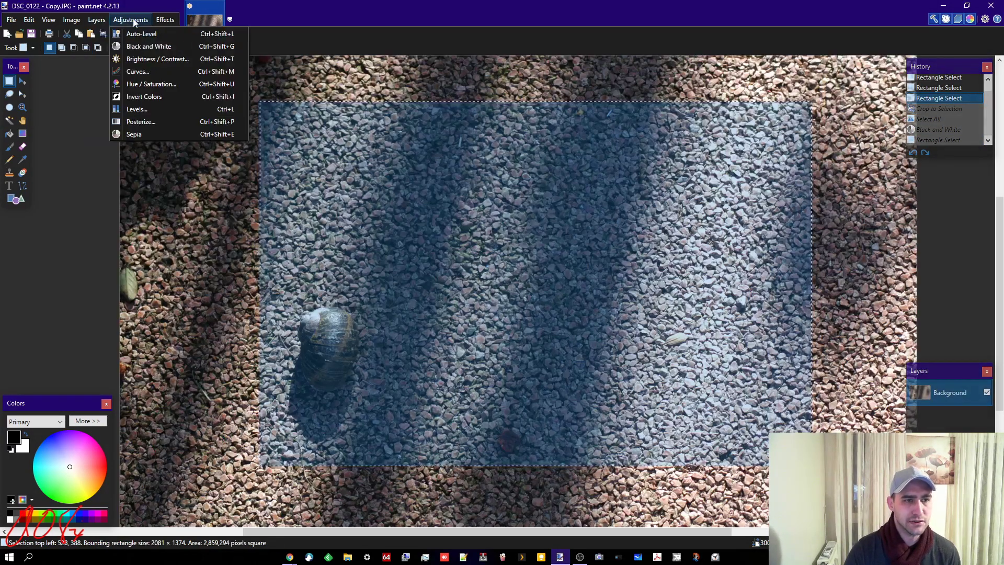
pyautogui.click(140, 47)
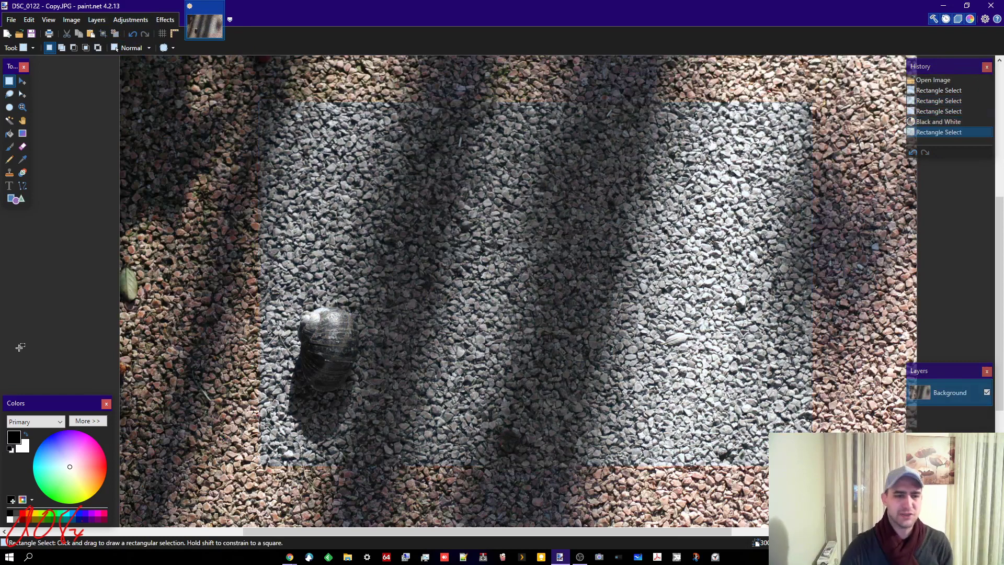
pyautogui.scroll(3, 245, 237)
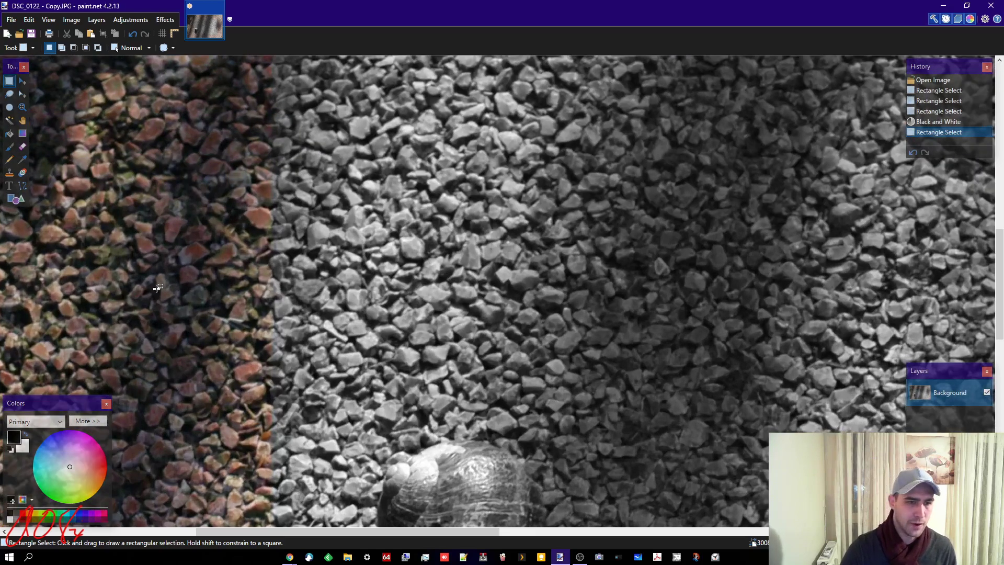
pyautogui.scroll(-4, 555, 264)
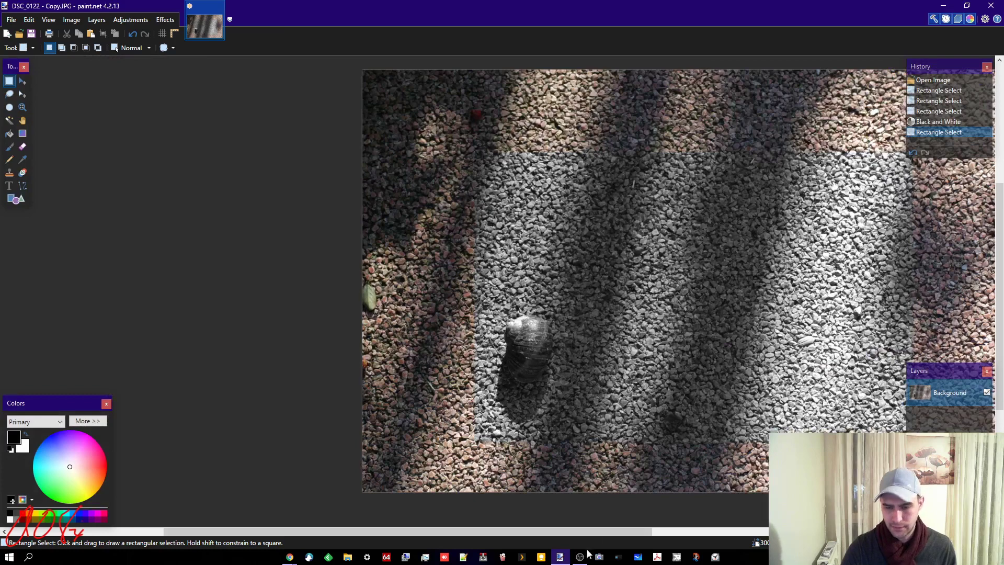
pyautogui.moveTo(589, 532); pyautogui.dragTo(656, 530)
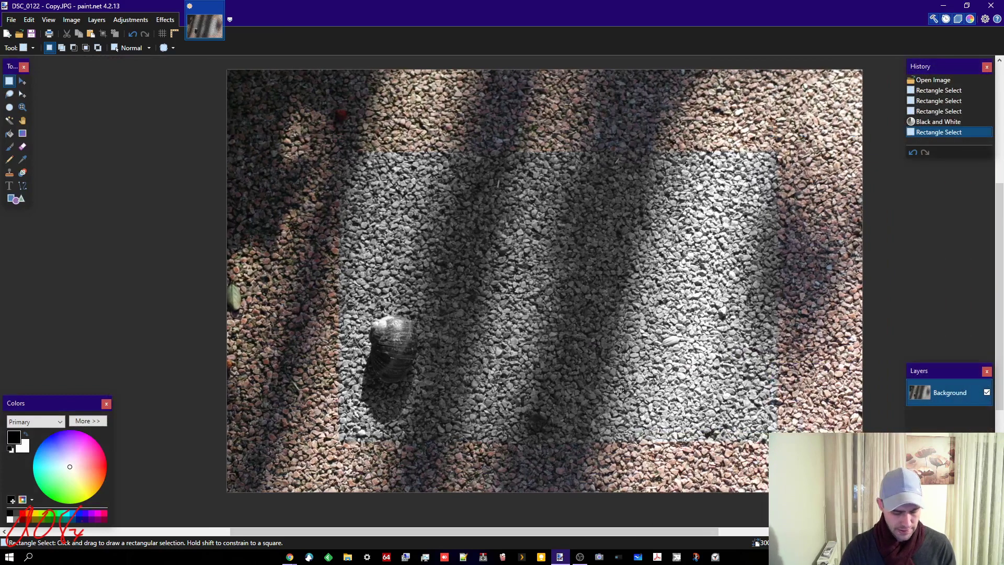
pyautogui.hotkey('ctrl', 'z')
pyautogui.hotkey('ctrl', 'z')
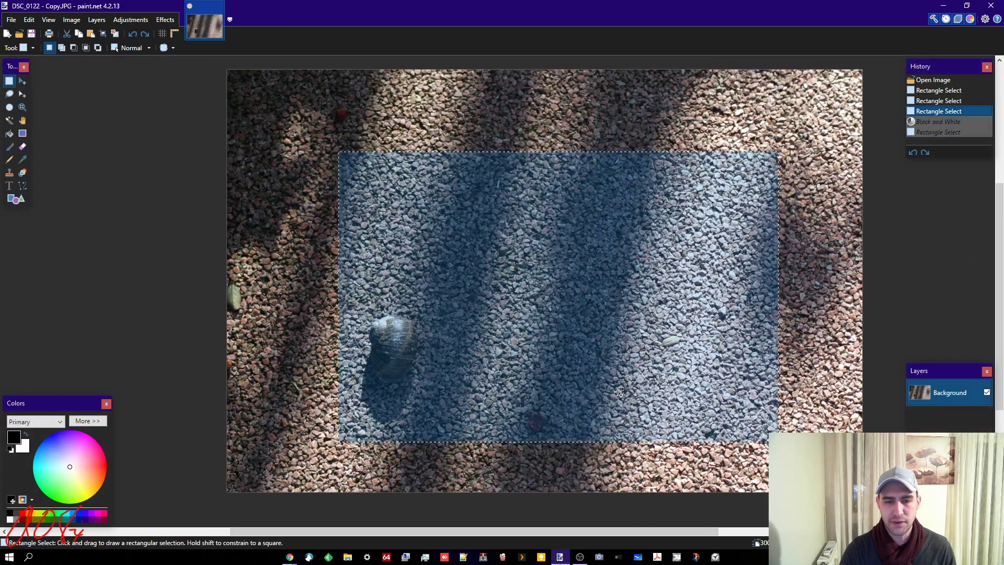
# Crop the photo to the rectangular selection and select the entire cropped picture.
pyautogui.click(72, 19)
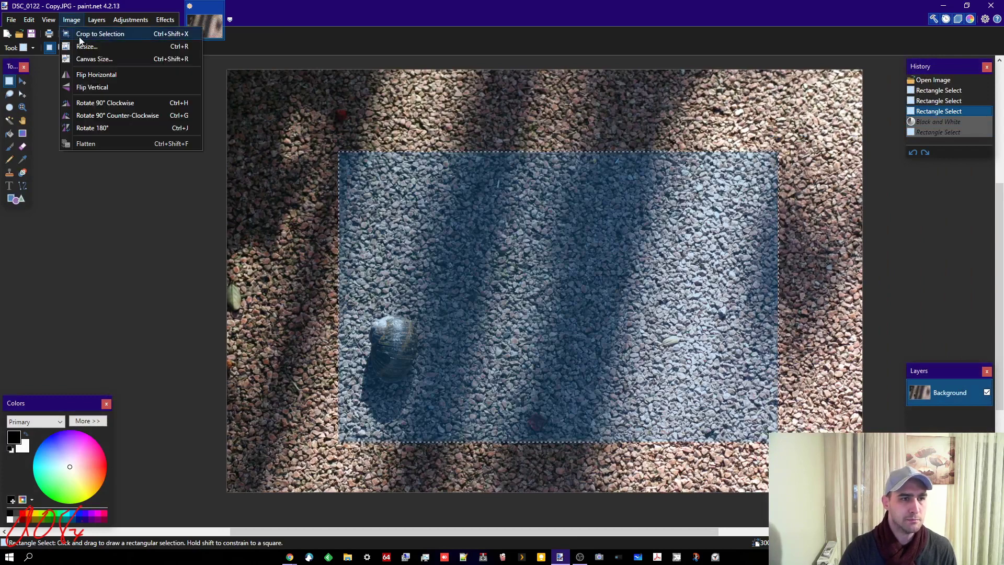
pyautogui.click(80, 32)
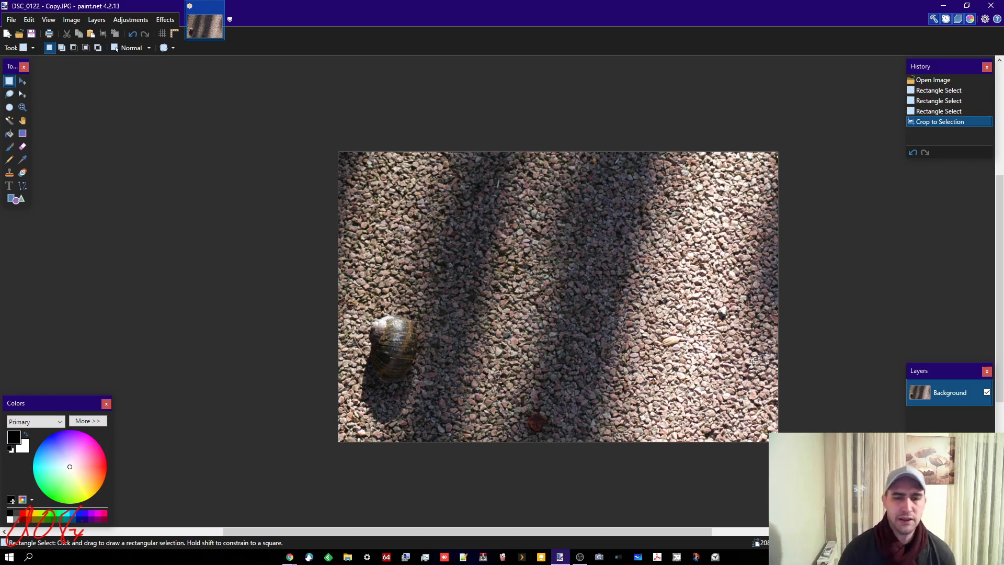
pyautogui.hotkey('ctrl', 'a')
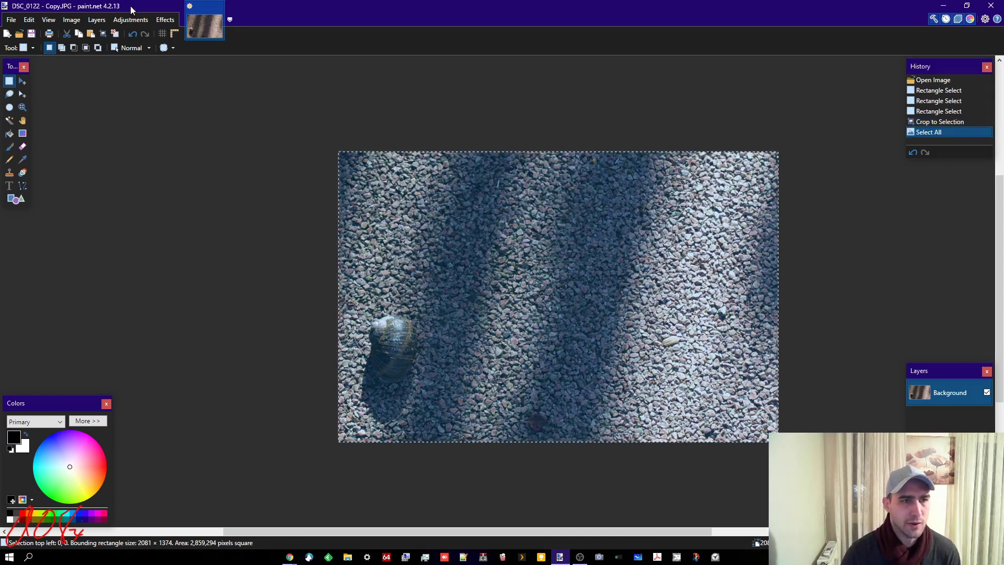
# Try the Sepia adjustment on the whole picture, stepping back and forth through the history, and leave it undone.
pyautogui.click(131, 19)
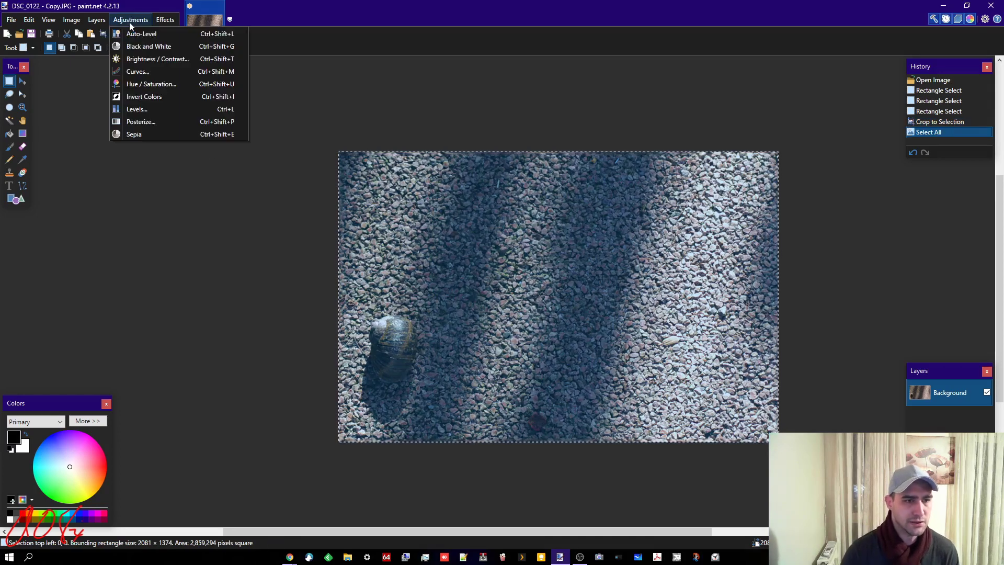
pyautogui.click(144, 134)
pyautogui.click(848, 391)
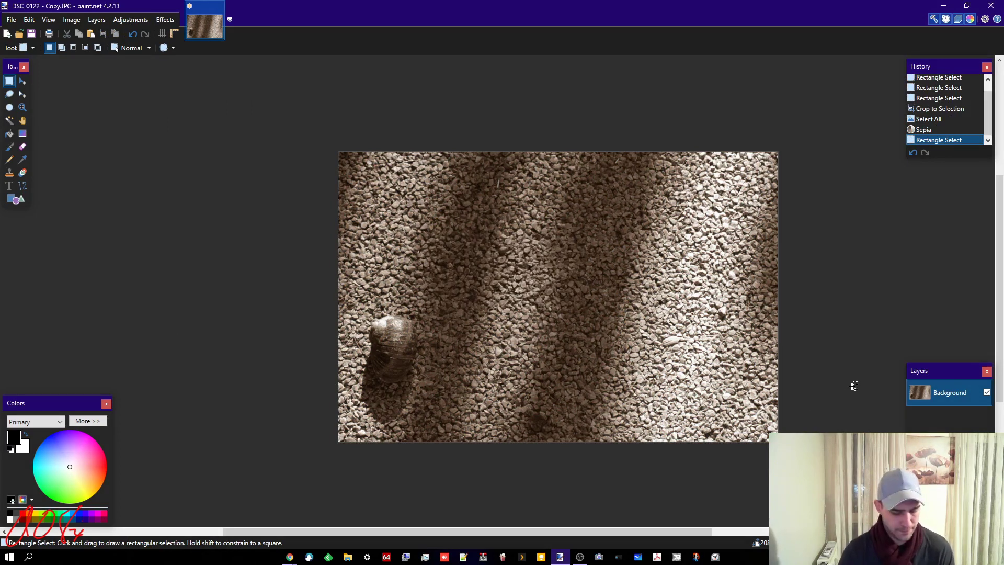
pyautogui.hotkey('ctrl', 'z')
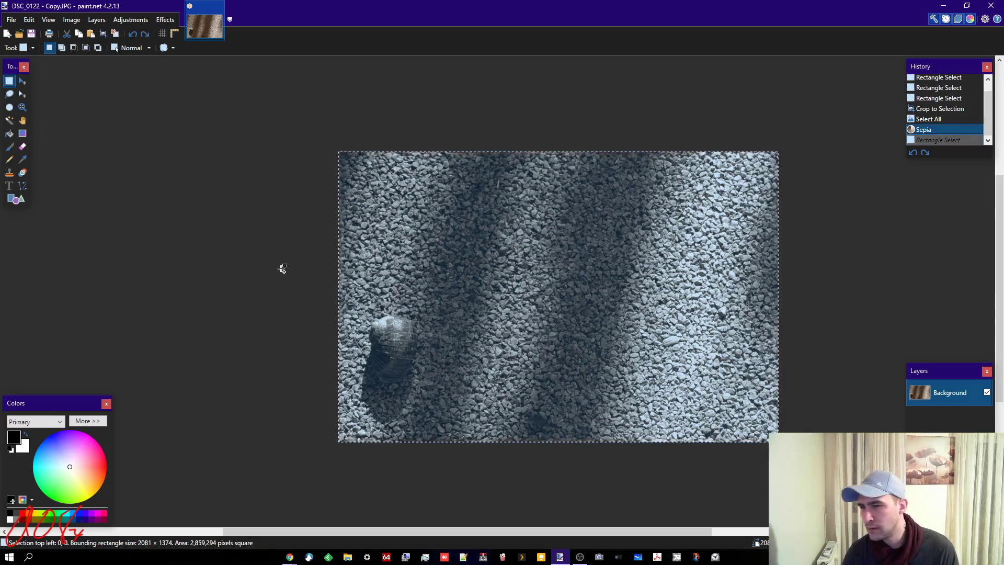
pyautogui.hotkey('ctrl', 'z')
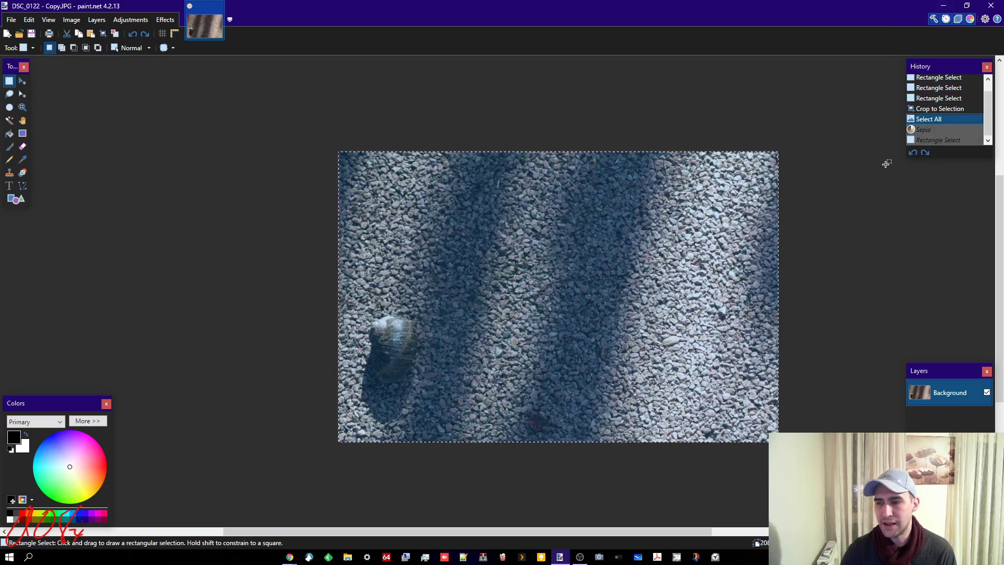
pyautogui.click(925, 153)
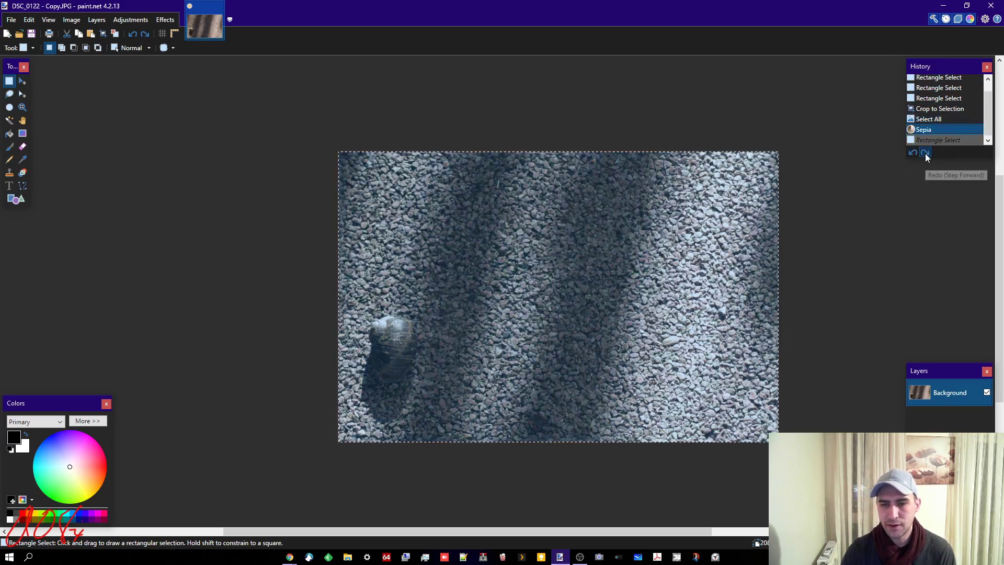
pyautogui.click(913, 152)
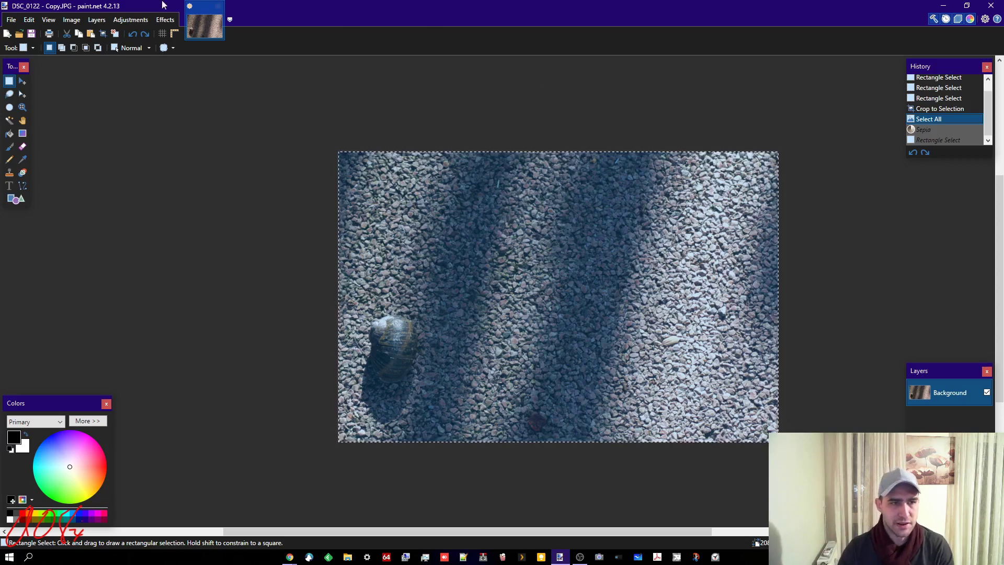
# Apply a Hue / Saturation adjustment with saturation 130 and lightness -17, trying hue 180 before resetting it to 0.
pyautogui.click(131, 20)
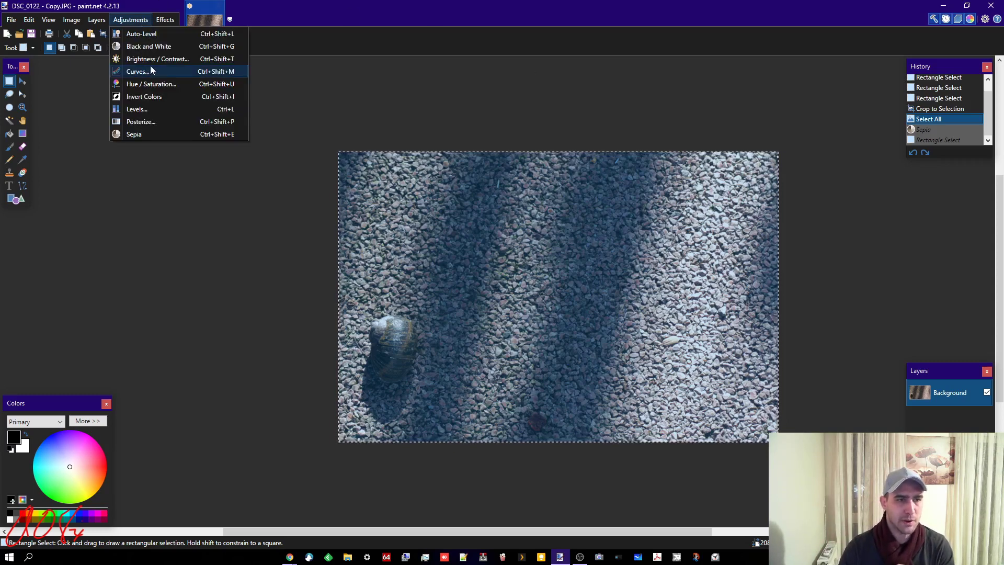
pyautogui.click(162, 84)
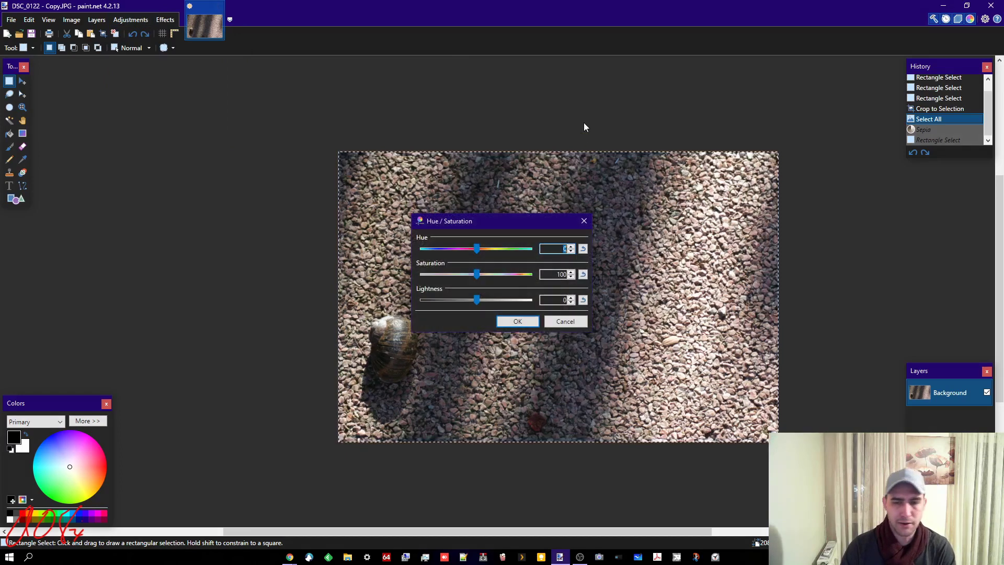
pyautogui.moveTo(515, 221); pyautogui.dragTo(223, 185)
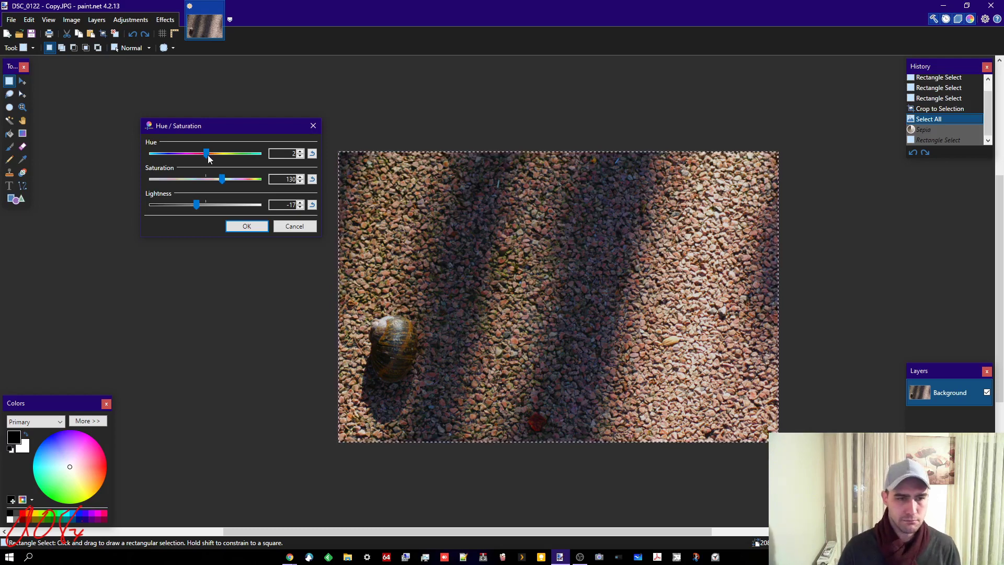
pyautogui.moveTo(208, 154)
pyautogui.mouseDown()
pyautogui.moveTo(198, 155)
pyautogui.moveTo(246, 162)
pyautogui.moveTo(206, 152)
pyautogui.mouseUp()
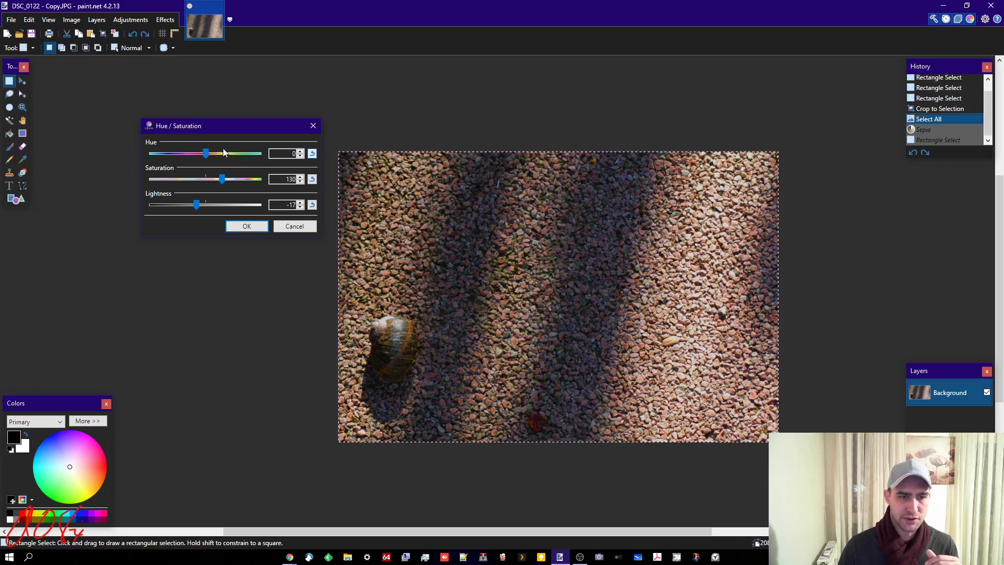
pyautogui.moveTo(206, 152); pyautogui.dragTo(276, 160)
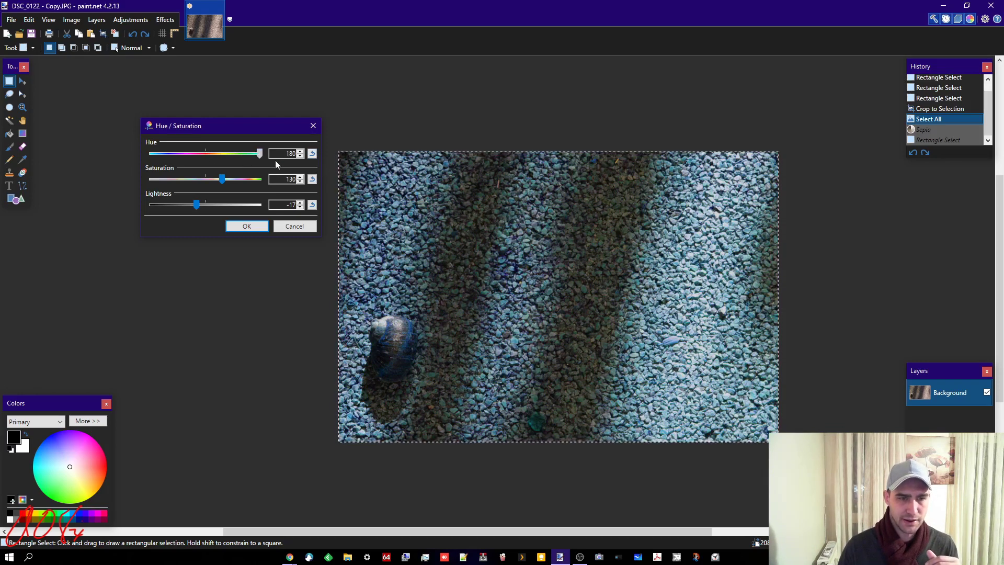
pyautogui.click(312, 153)
pyautogui.click(256, 226)
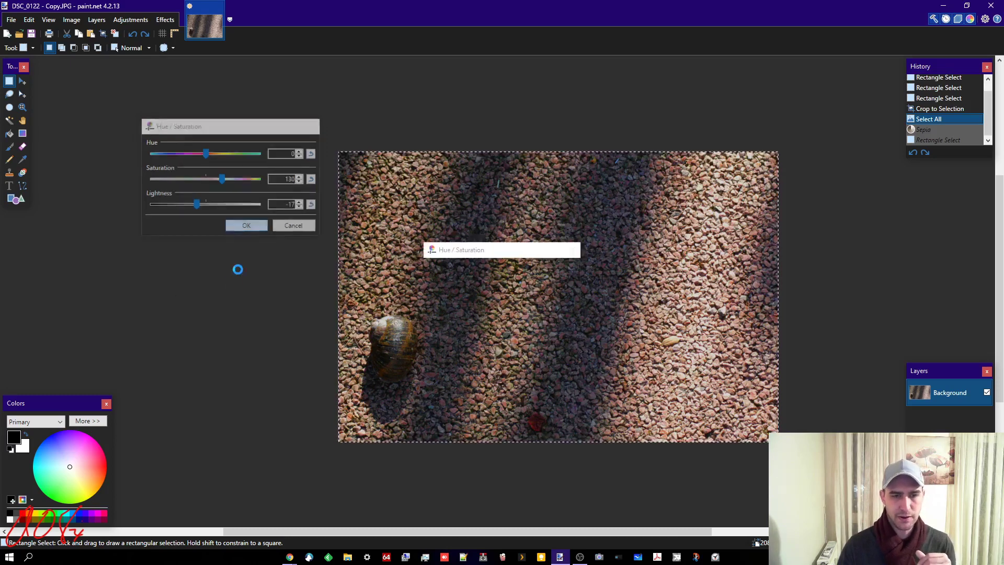
# Try the Emboss effect on the whole picture at angles such as -48 and -81, reset the angle to 0 and cancel.
pyautogui.click(147, 20)
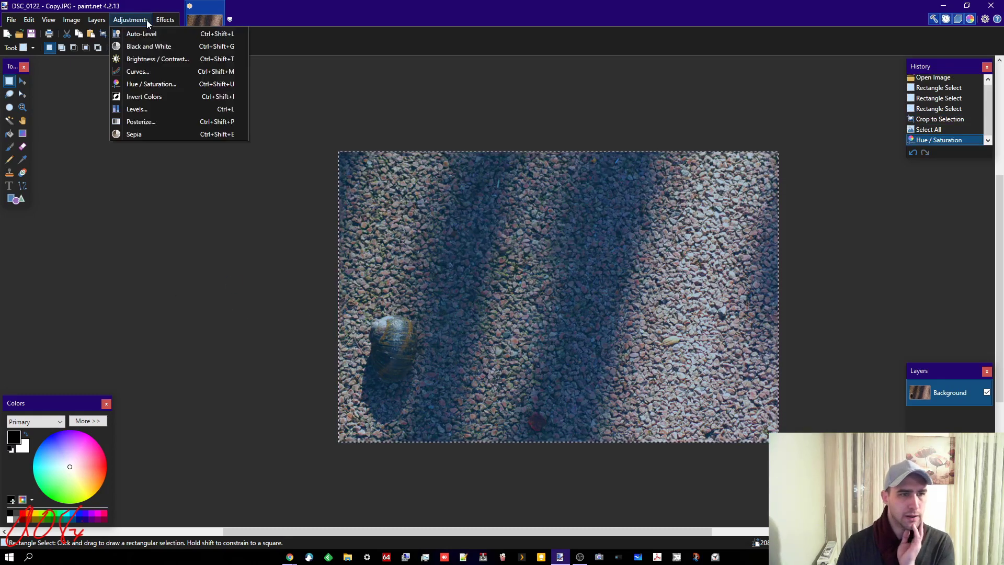
pyautogui.moveTo(165, 20)
pyautogui.moveTo(181, 37)
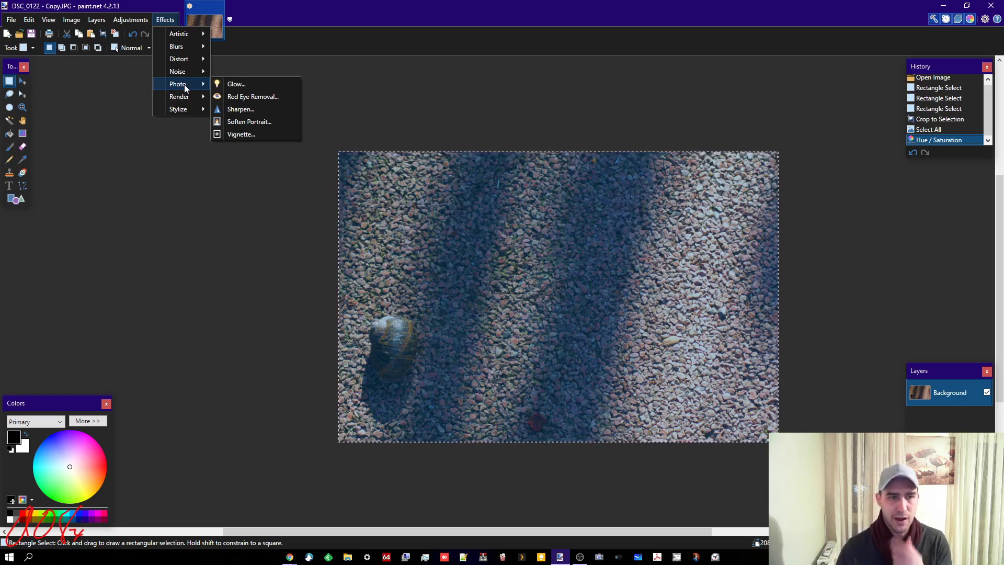
pyautogui.moveTo(190, 108)
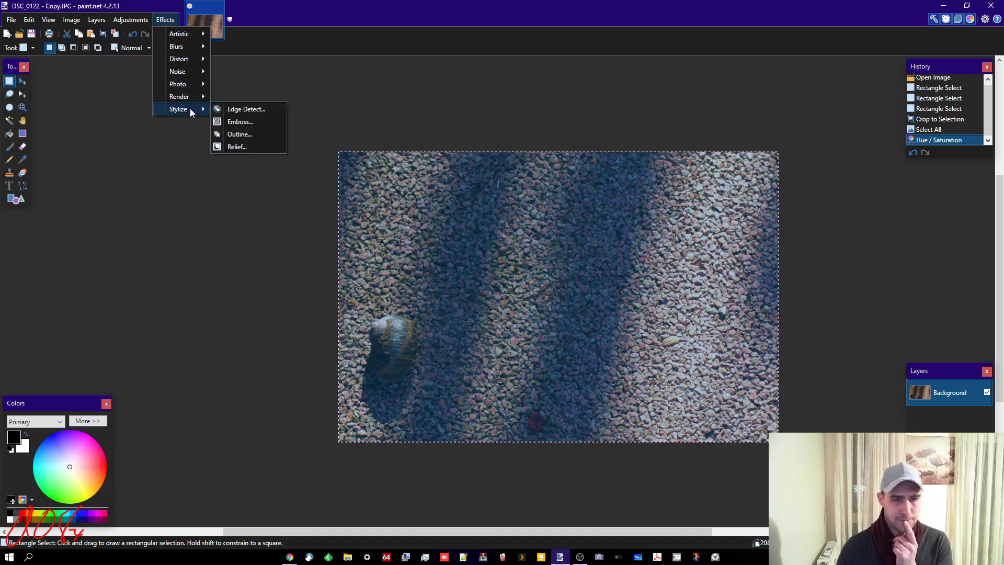
pyautogui.click(252, 121)
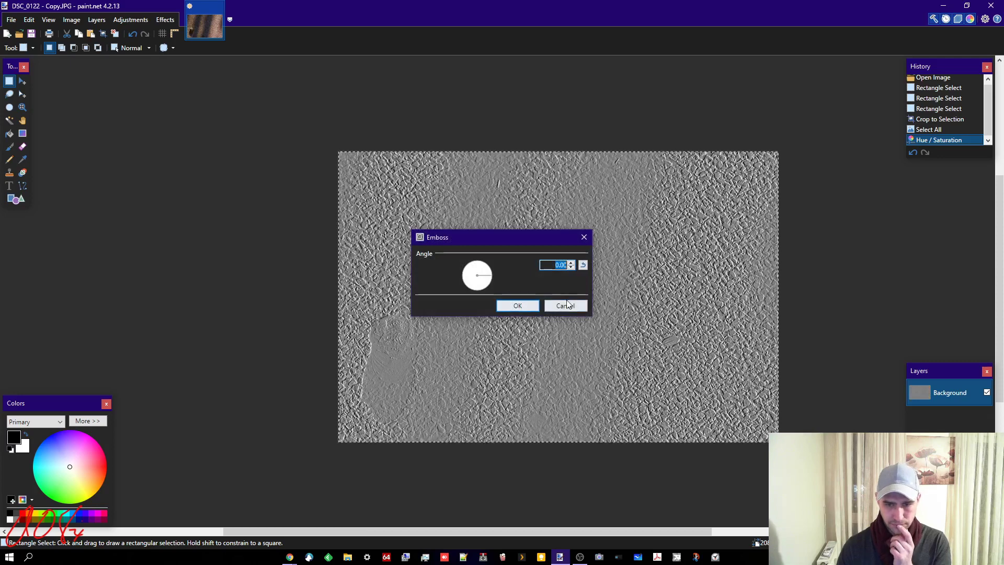
pyautogui.moveTo(509, 237); pyautogui.dragTo(664, 243)
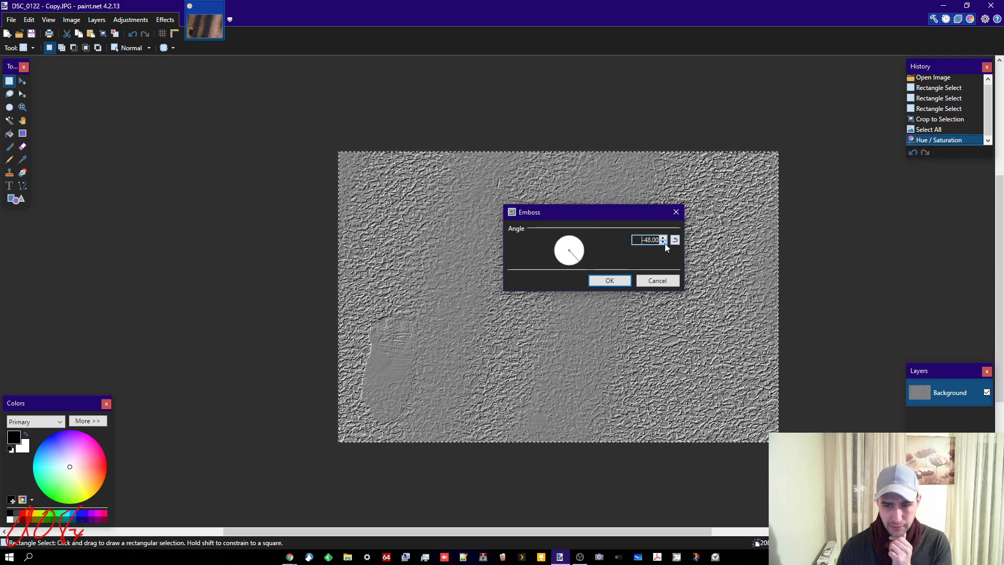
pyautogui.click(674, 240)
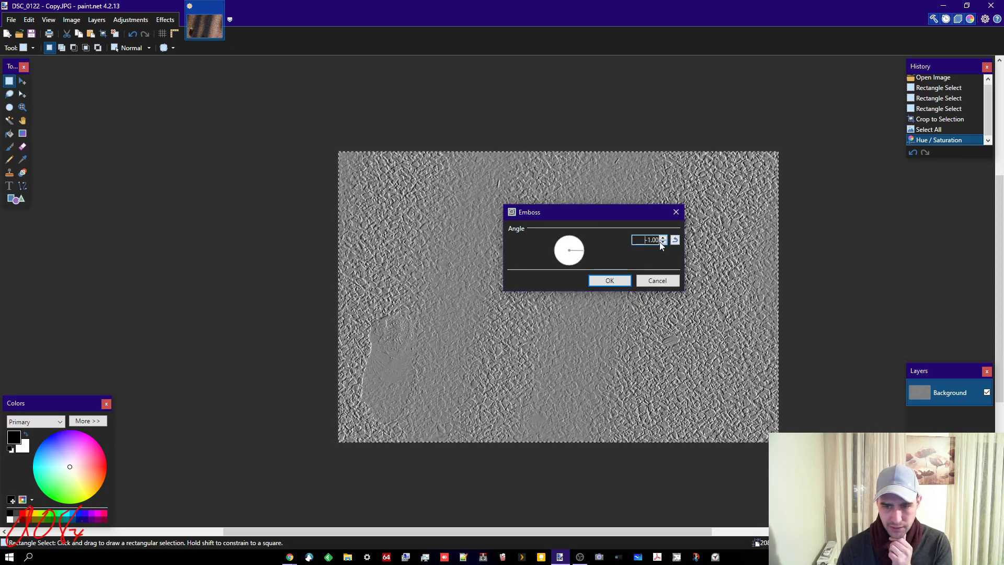
pyautogui.moveTo(661, 243); pyautogui.dragTo(661, 244)
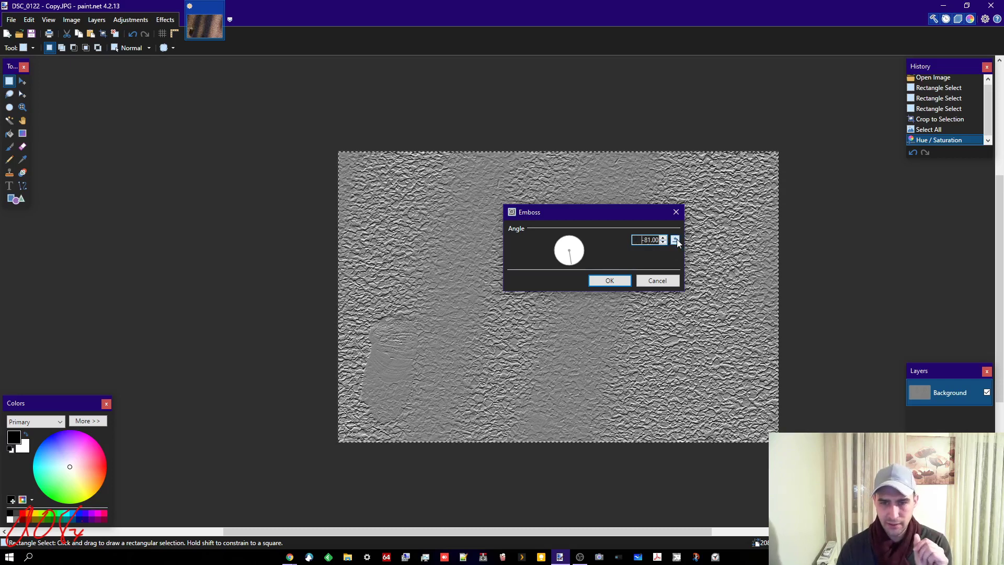
pyautogui.click(675, 240)
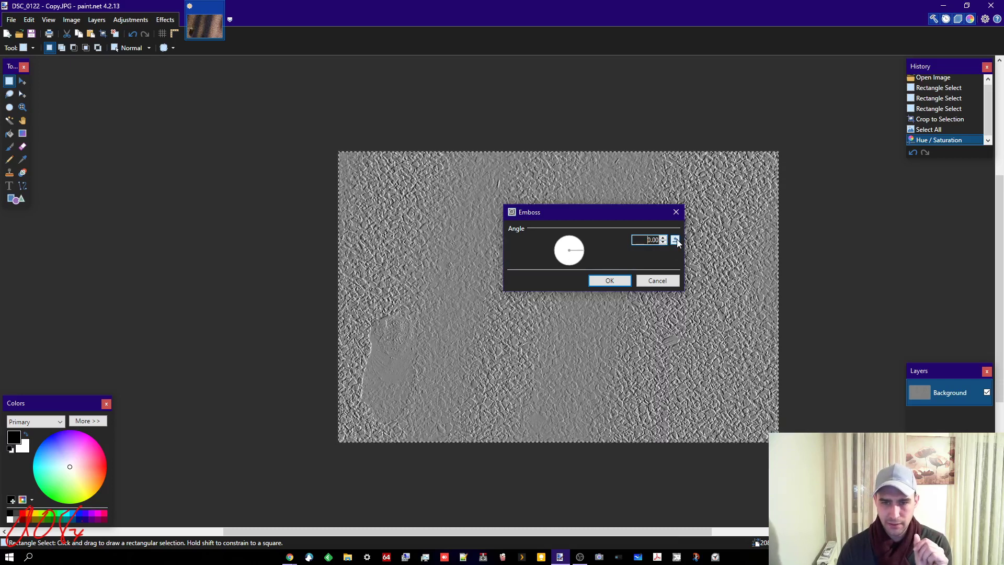
pyautogui.click(661, 283)
# Apply the Oil Painting effect to the whole picture with brush size 4 and coarseness 53, and clear the selection.
pyautogui.click(130, 20)
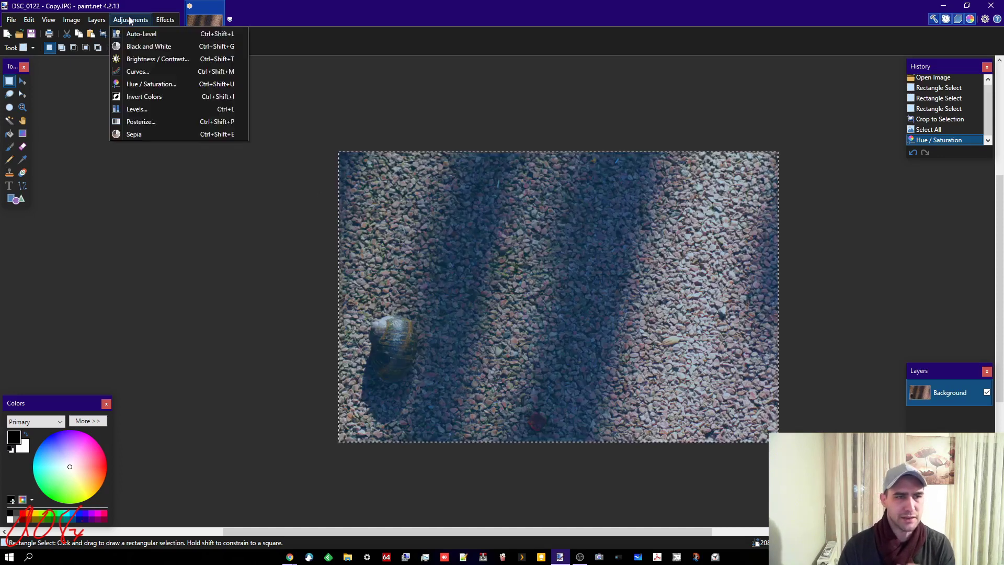
pyautogui.moveTo(164, 19)
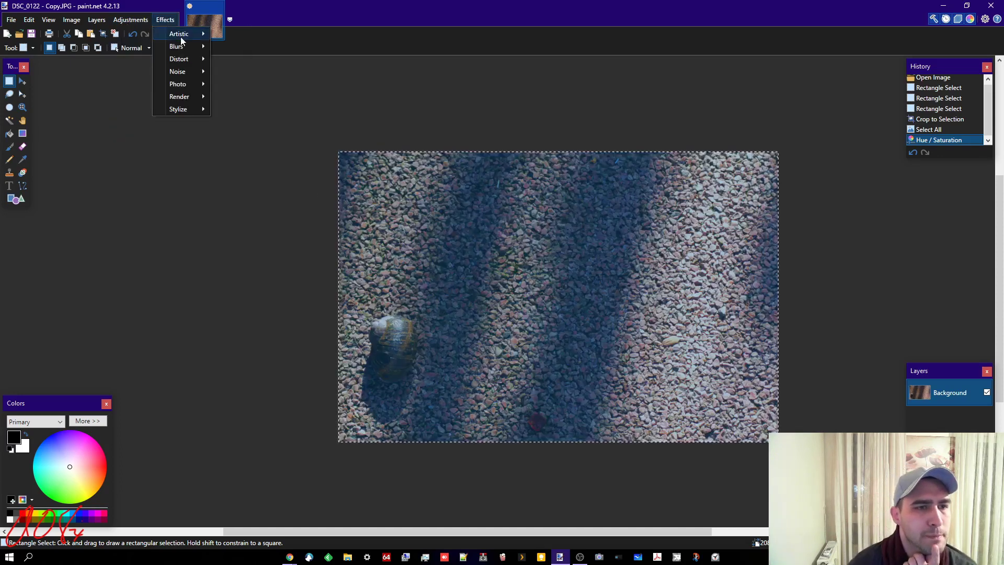
pyautogui.click(249, 46)
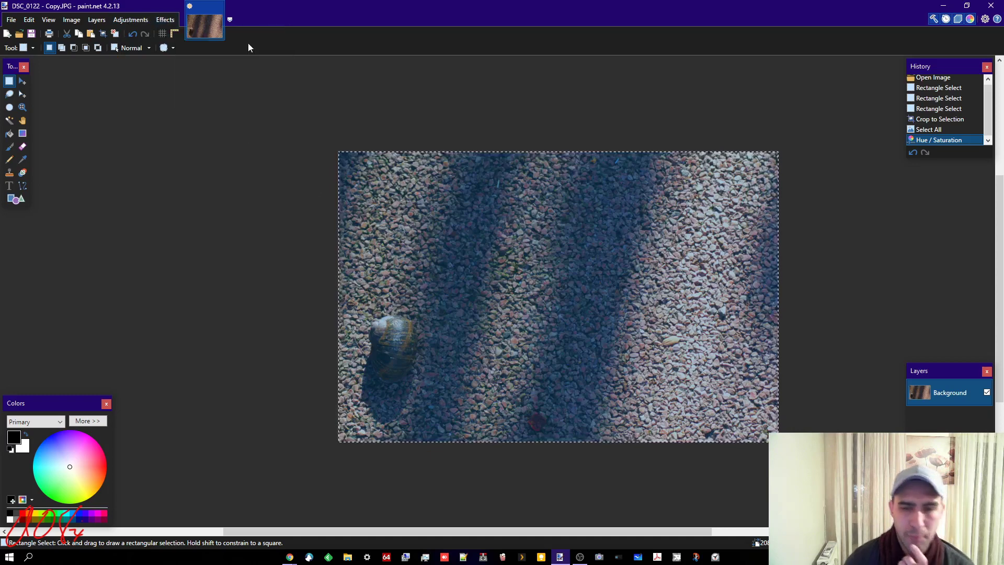
pyautogui.moveTo(515, 233); pyautogui.dragTo(686, 177)
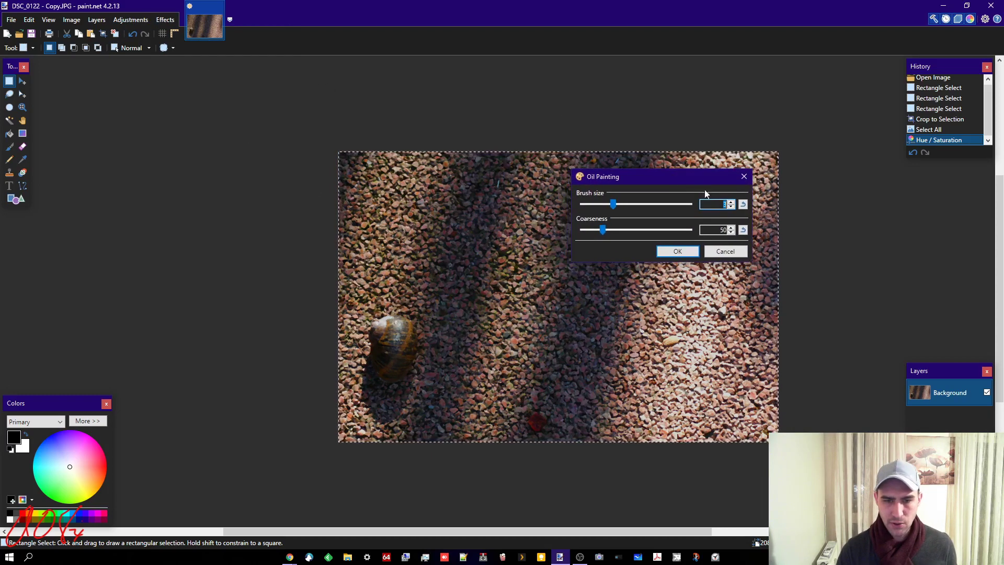
pyautogui.click(731, 203)
pyautogui.click(731, 203)
pyautogui.click(731, 202)
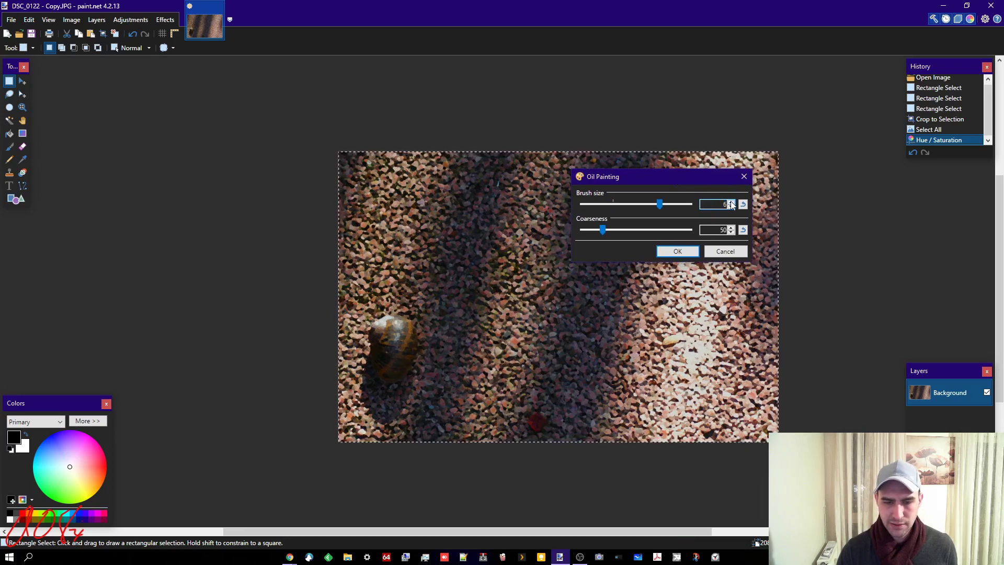
pyautogui.click(731, 207)
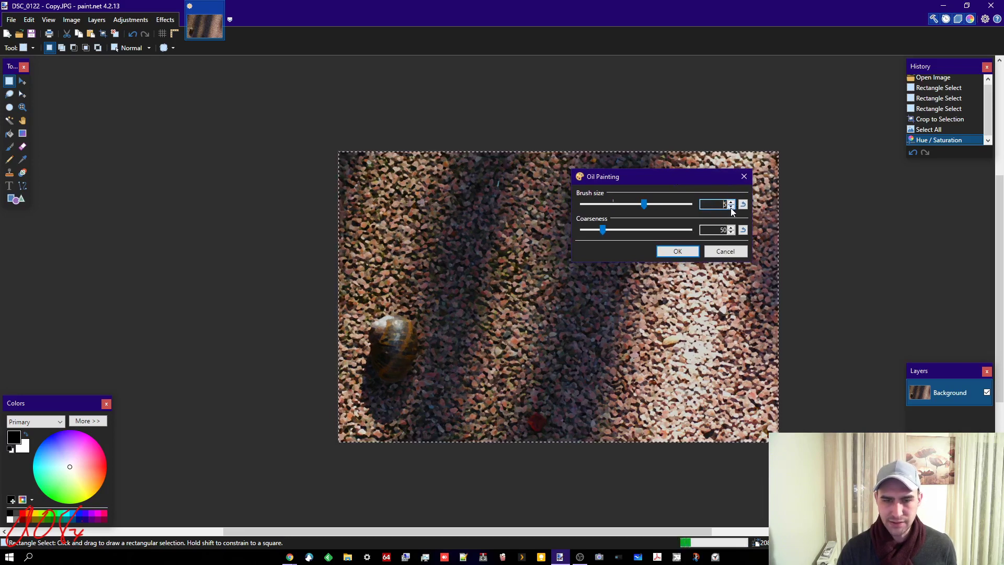
pyautogui.click(731, 207)
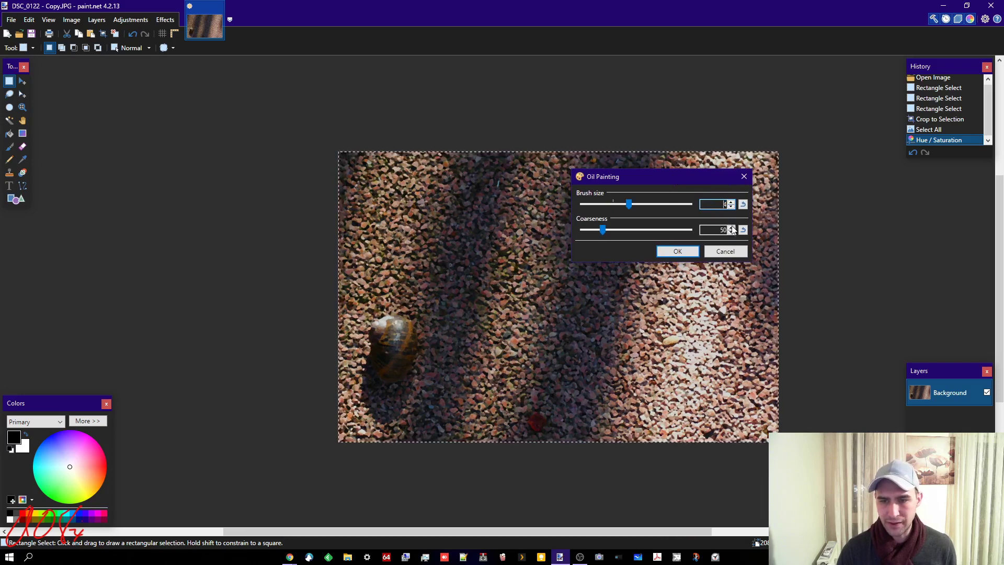
pyautogui.click(731, 228)
pyautogui.click(732, 228)
pyautogui.click(732, 228)
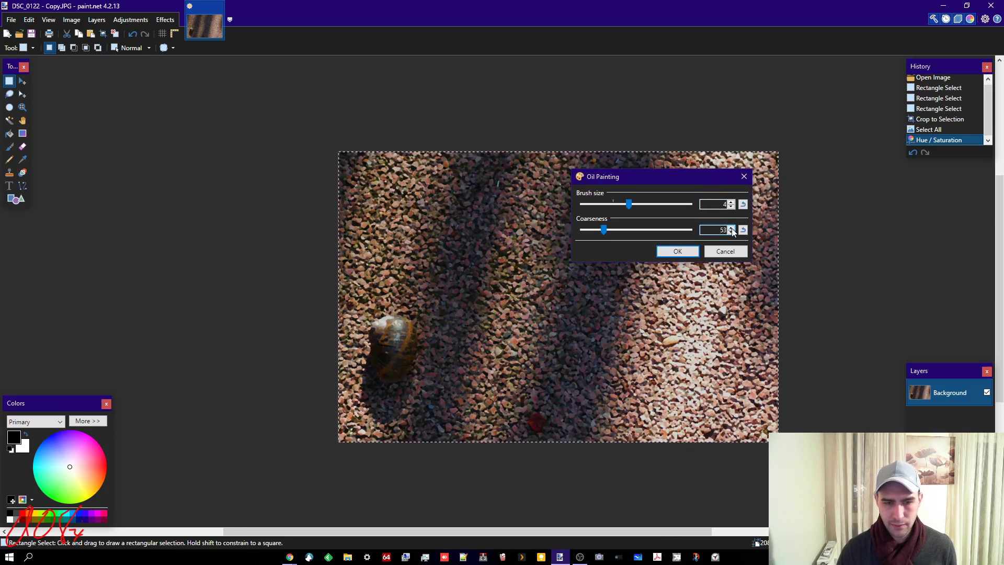
pyautogui.click(676, 252)
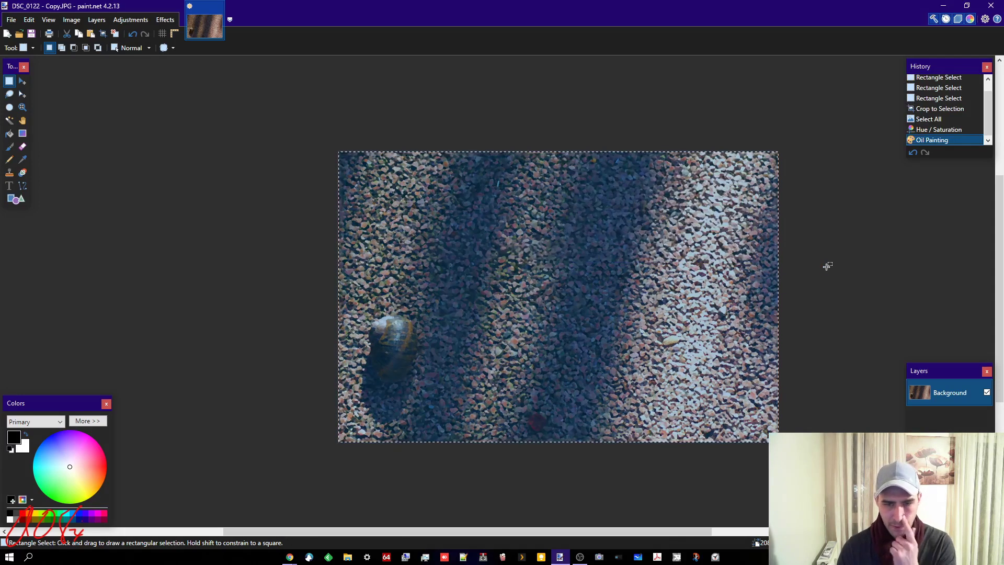
pyautogui.click(729, 309)
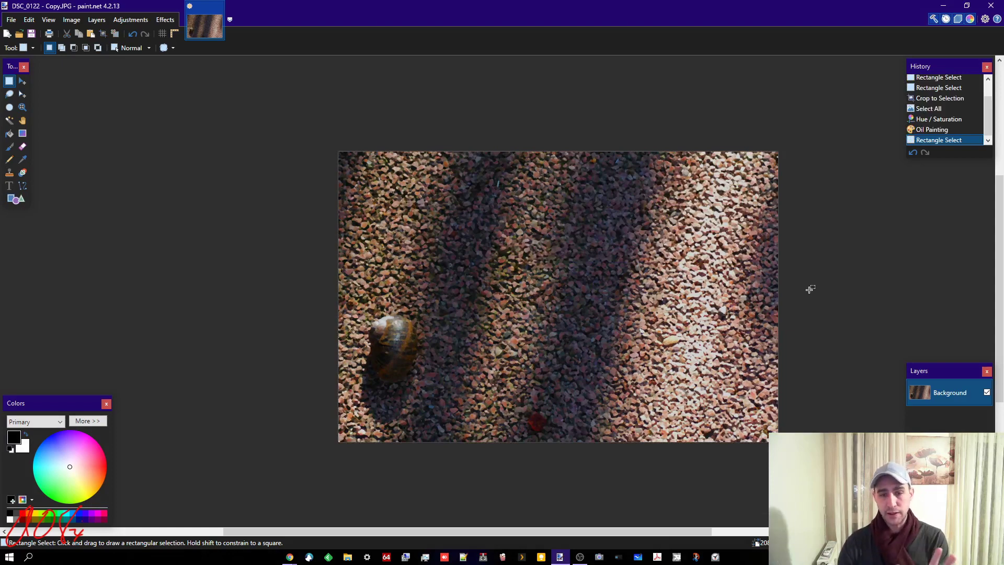
# Examine the oil-painted texture up close around the snail shell and across the whole picture.
pyautogui.scroll(1, 406, 336)
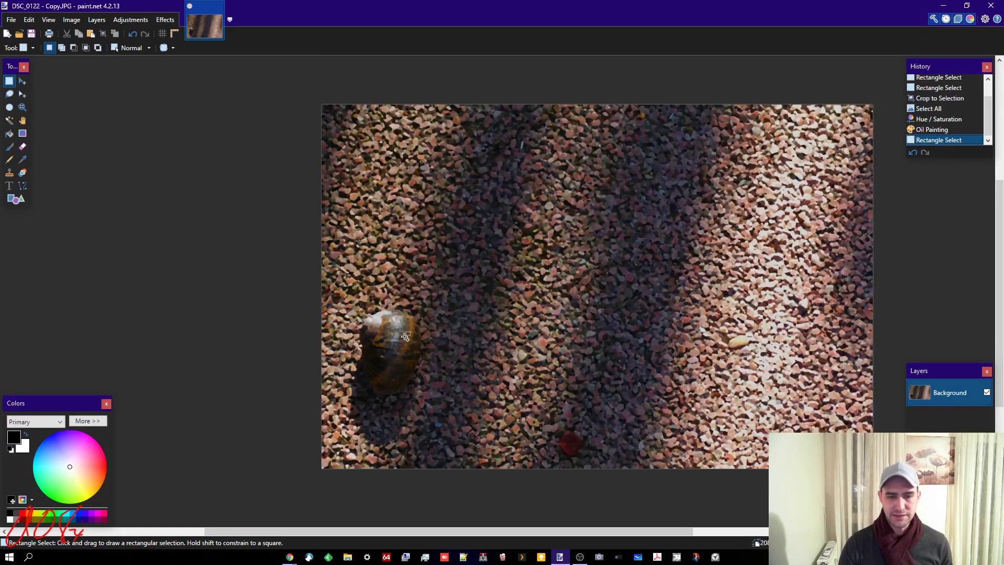
pyautogui.scroll(6, 406, 336)
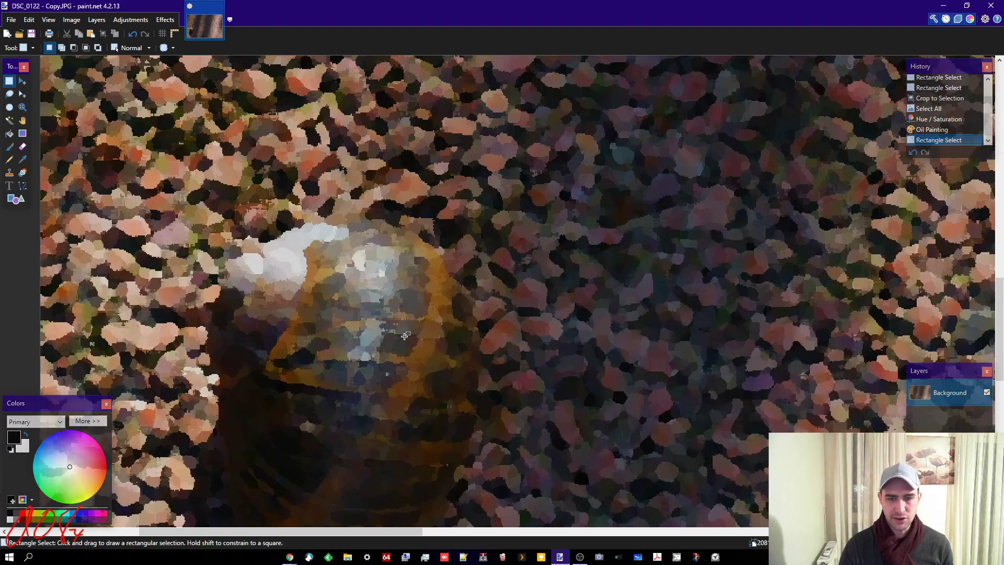
pyautogui.scroll(-8, 712, 332)
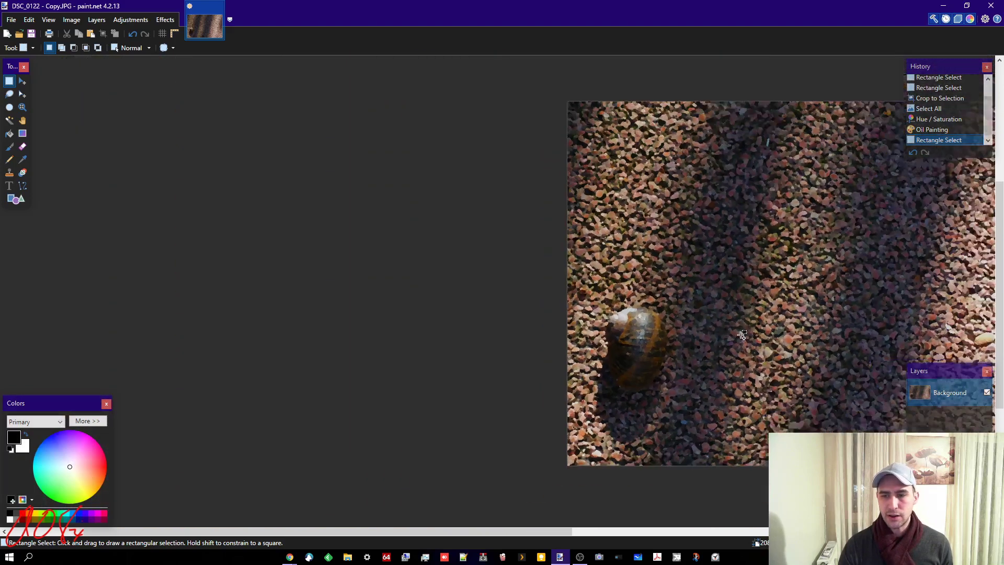
pyautogui.scroll(-1, 743, 335)
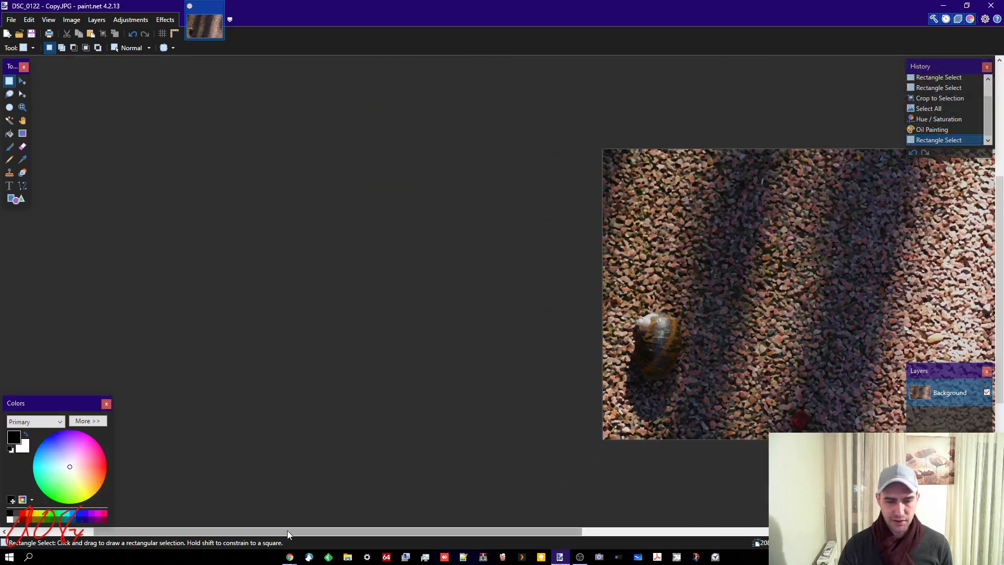
pyautogui.moveTo(287, 530); pyautogui.dragTo(431, 529)
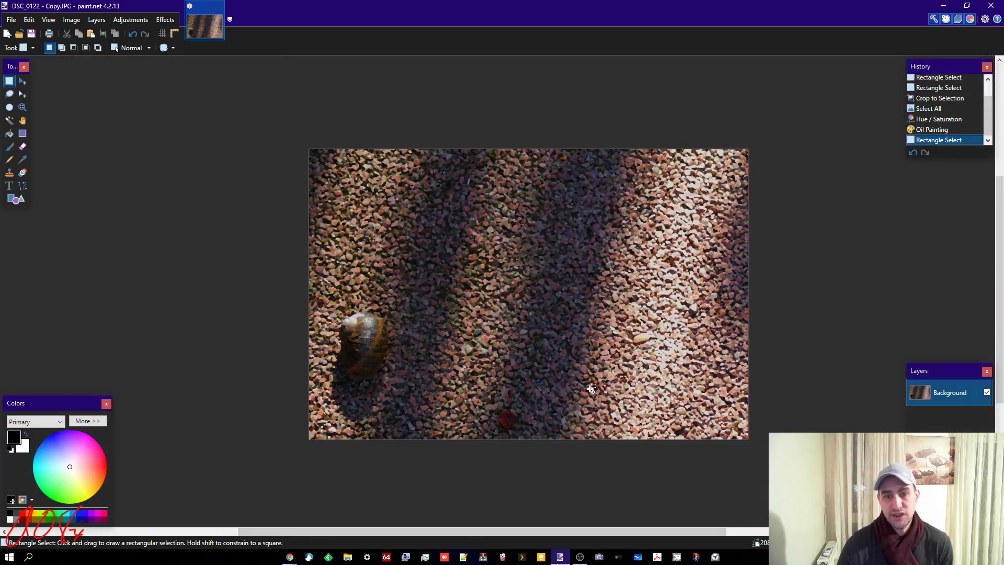
pyautogui.scroll(1, 591, 388)
pyautogui.scroll(1, 591, 387)
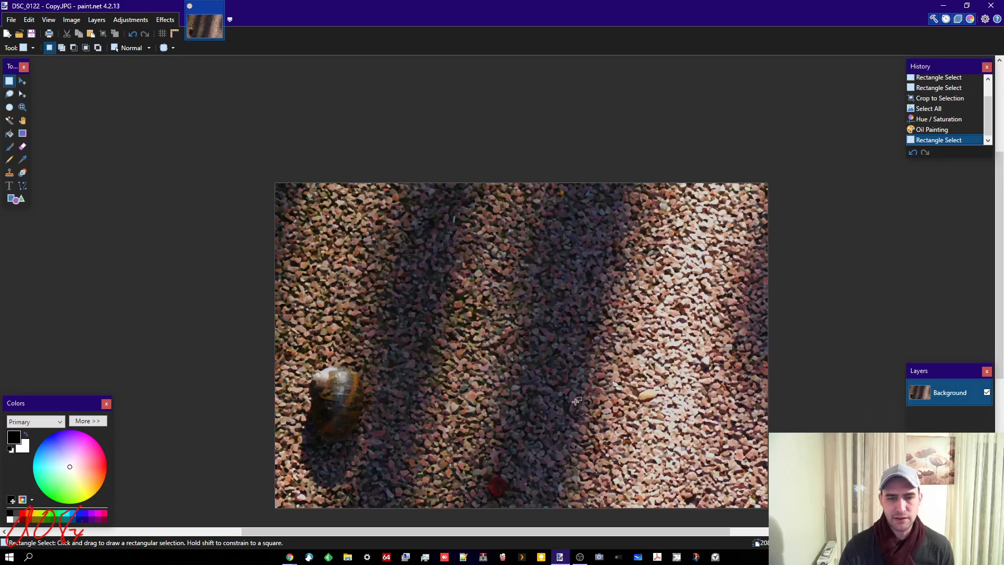
pyautogui.scroll(-1, 577, 401)
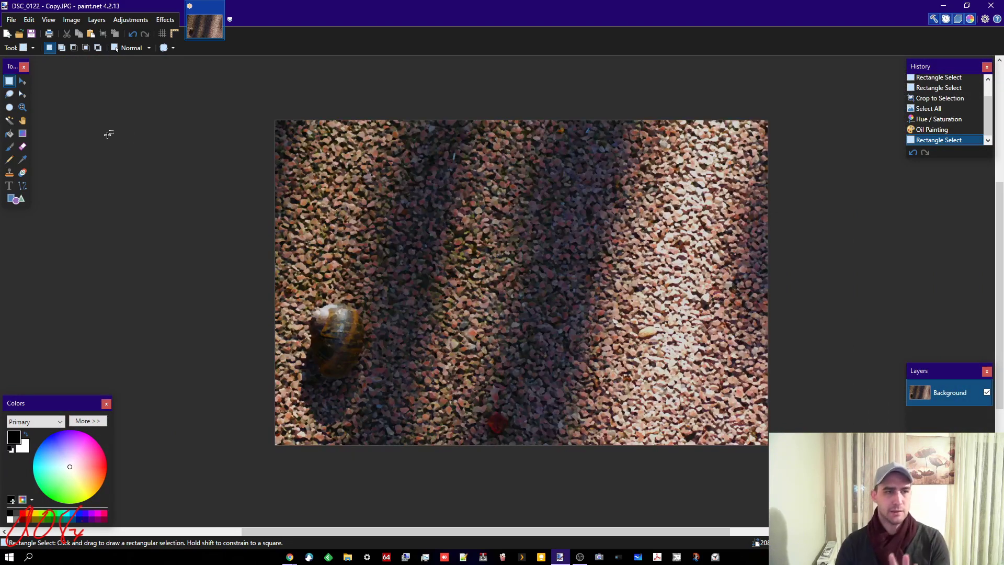
# Save the edited photo as JPG with quality 100 and 4:4:4 (Best Quality) chroma subsampling.
pyautogui.click(9, 21)
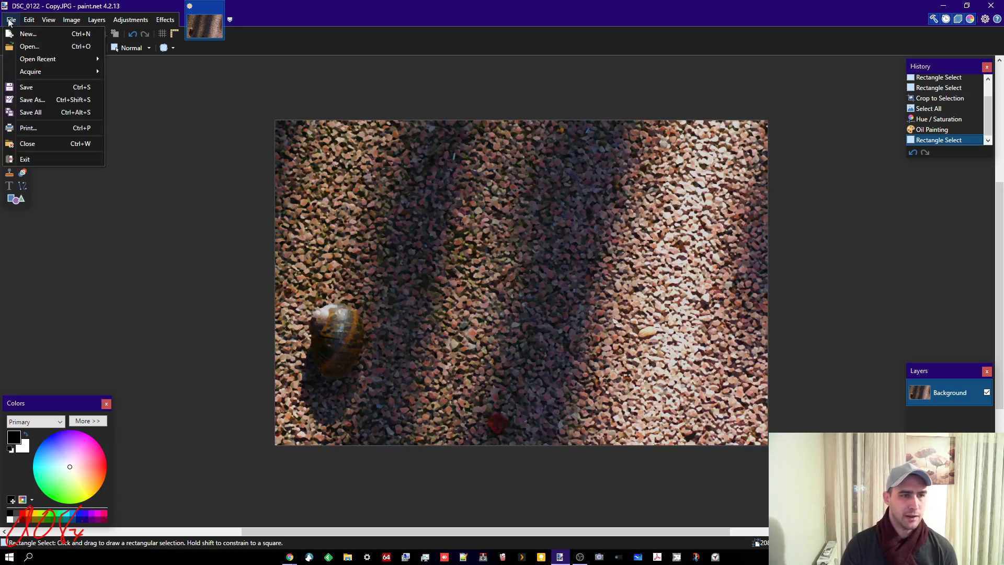
pyautogui.click(36, 87)
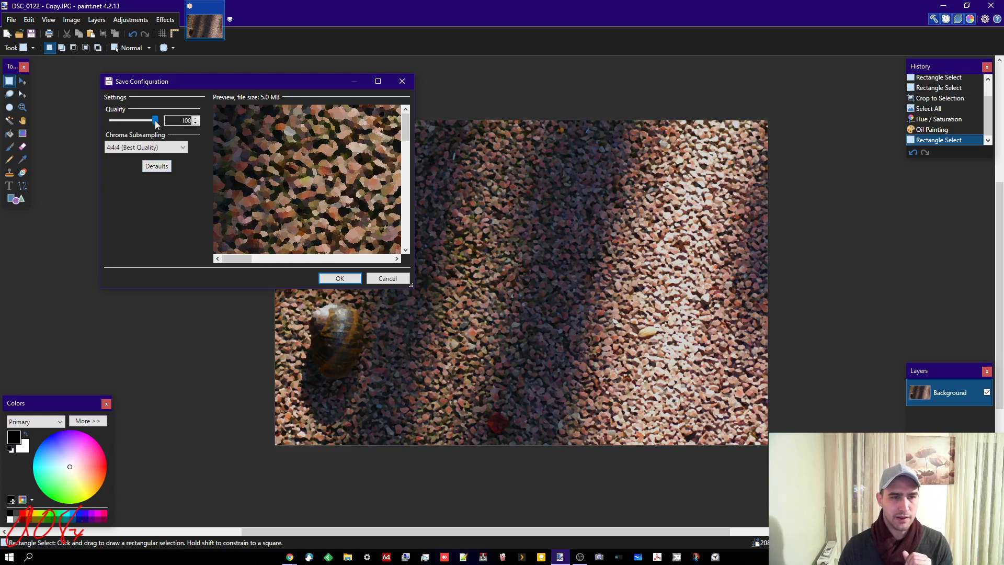
pyautogui.moveTo(156, 125); pyautogui.dragTo(156, 124)
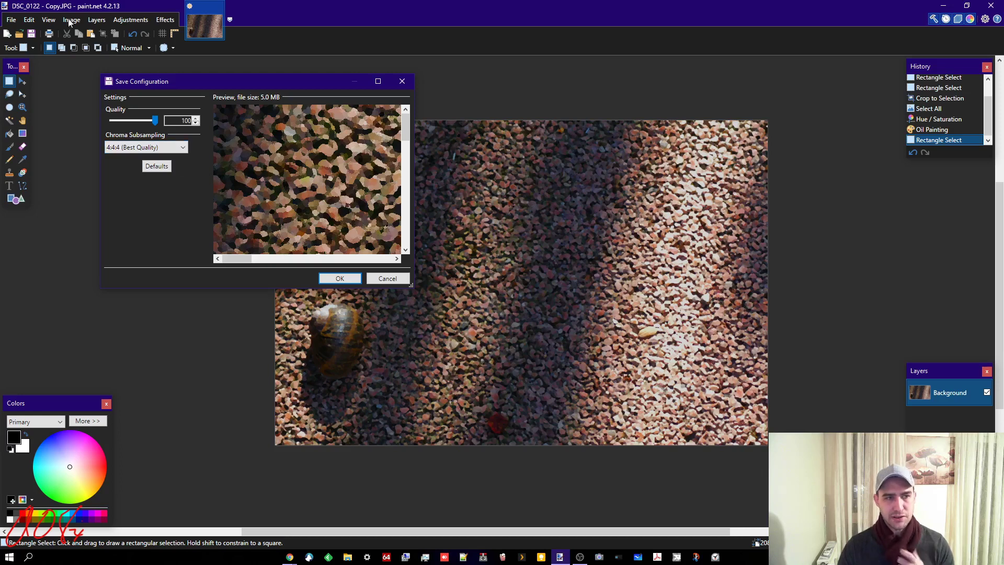
pyautogui.click(187, 149)
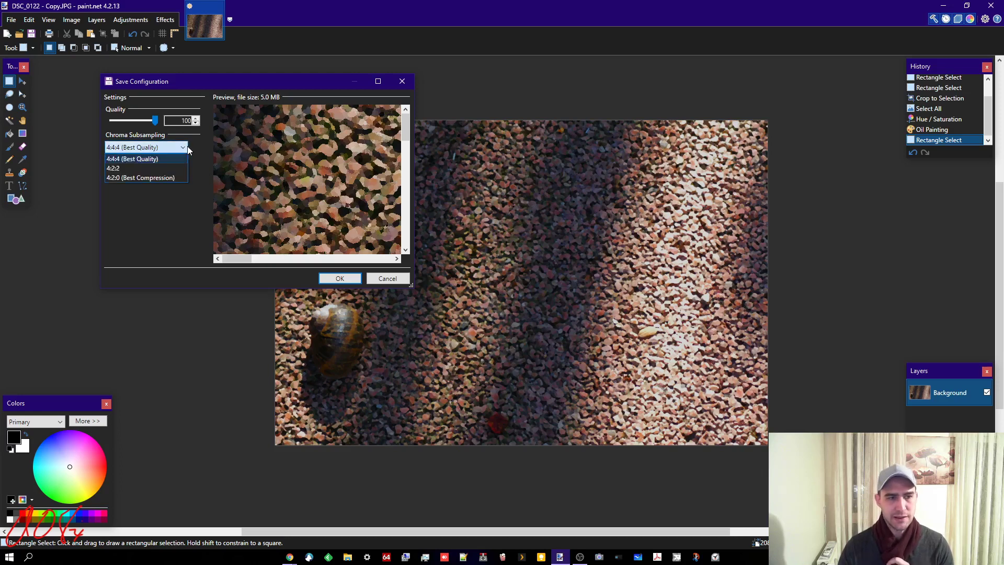
pyautogui.click(134, 158)
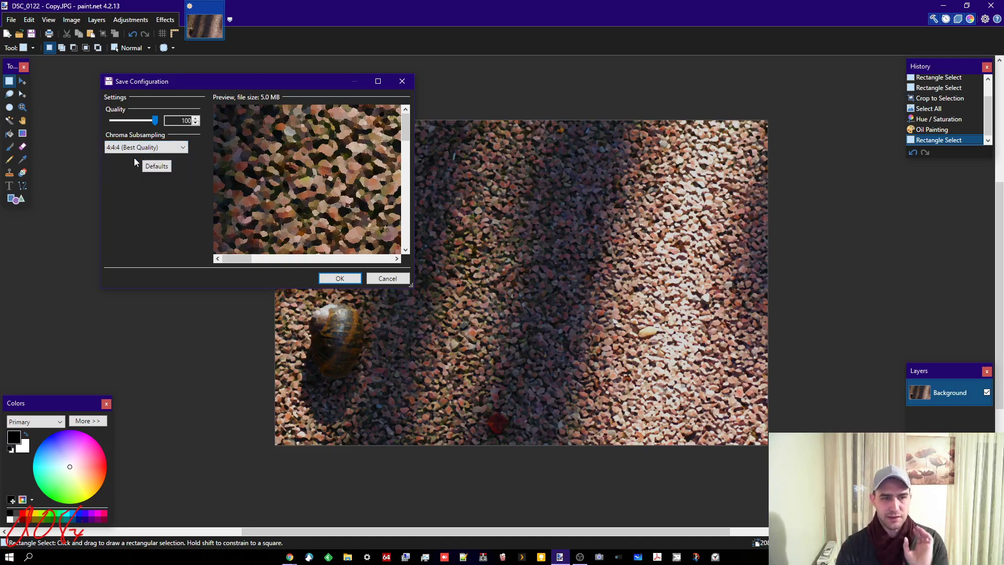
pyautogui.click(337, 279)
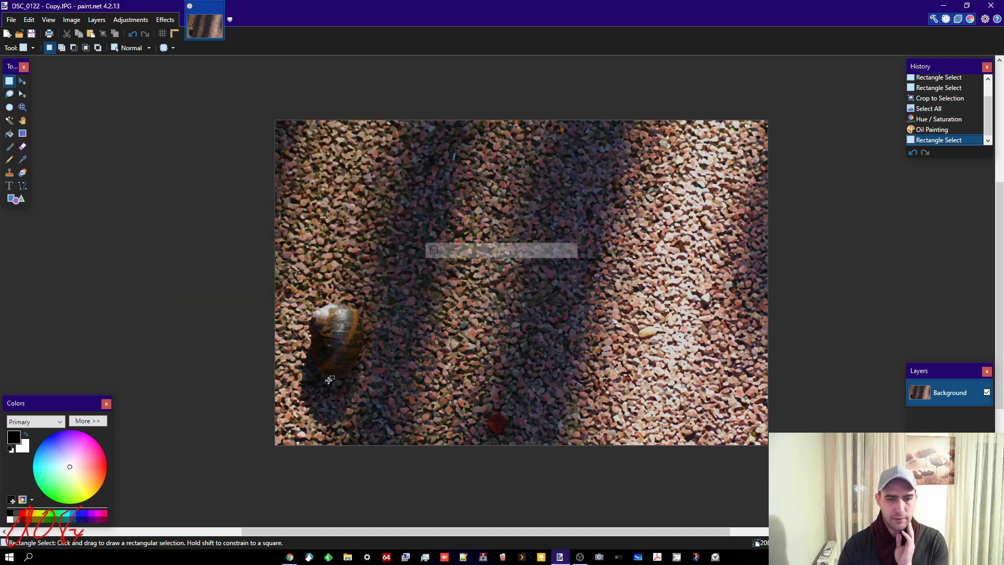
# Close the image editor, view the saved DSC_0122 - Copy photo from the desktop, and close the viewer.
pyautogui.click(997, 7)
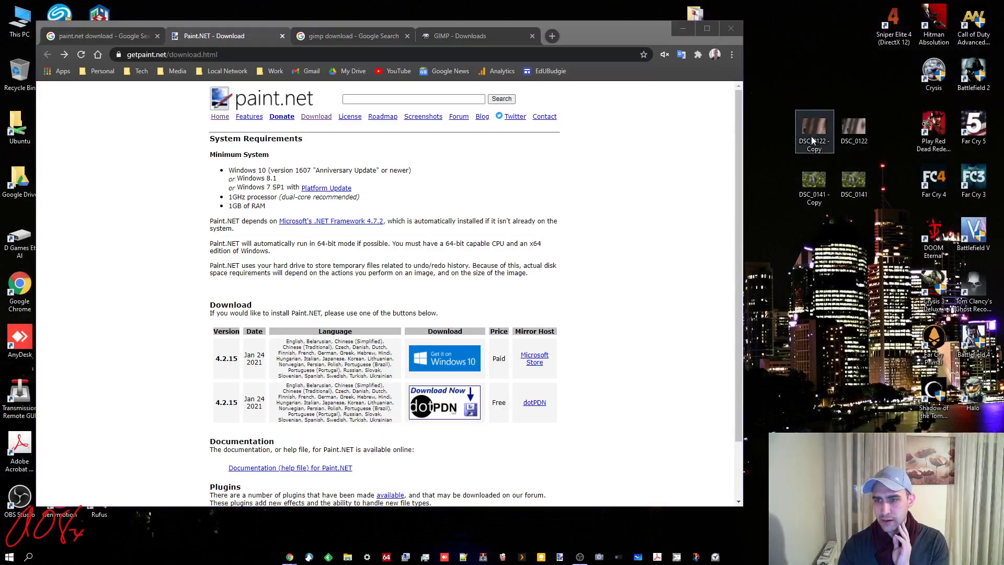
pyautogui.doubleClick(813, 130)
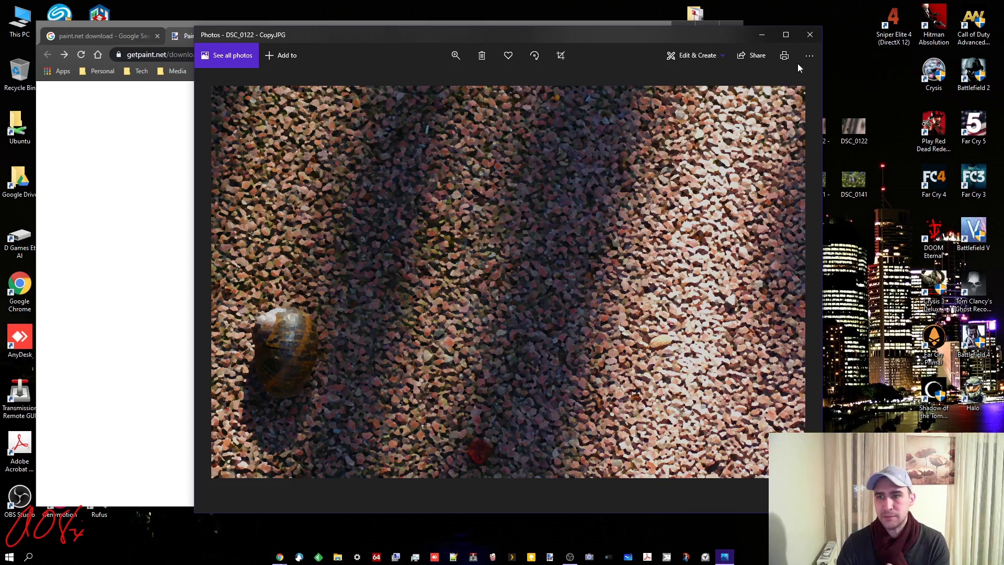
pyautogui.click(810, 35)
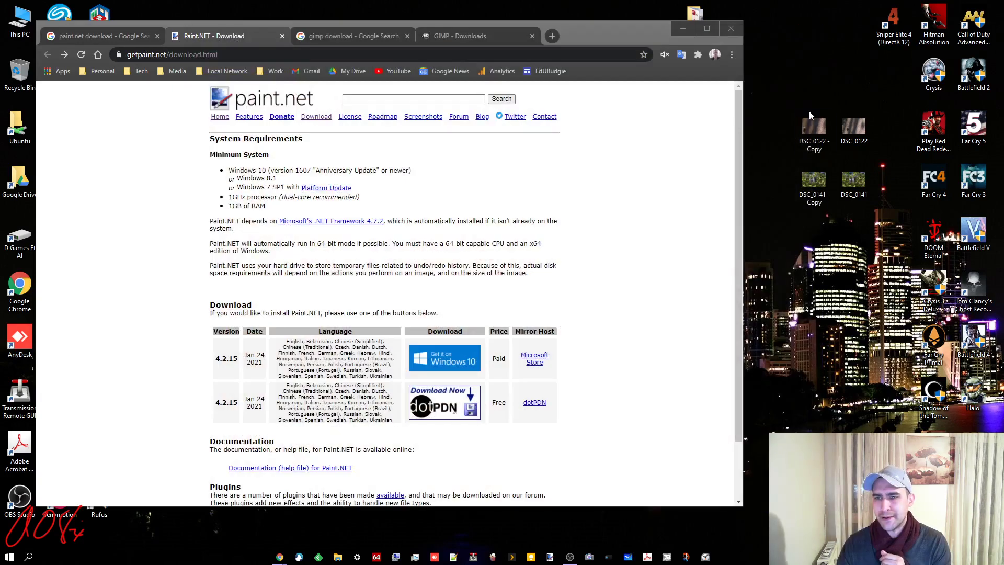
# Open the desktop photo DSC_0141 - Copy in paint.net.
pyautogui.rightClick(810, 183)
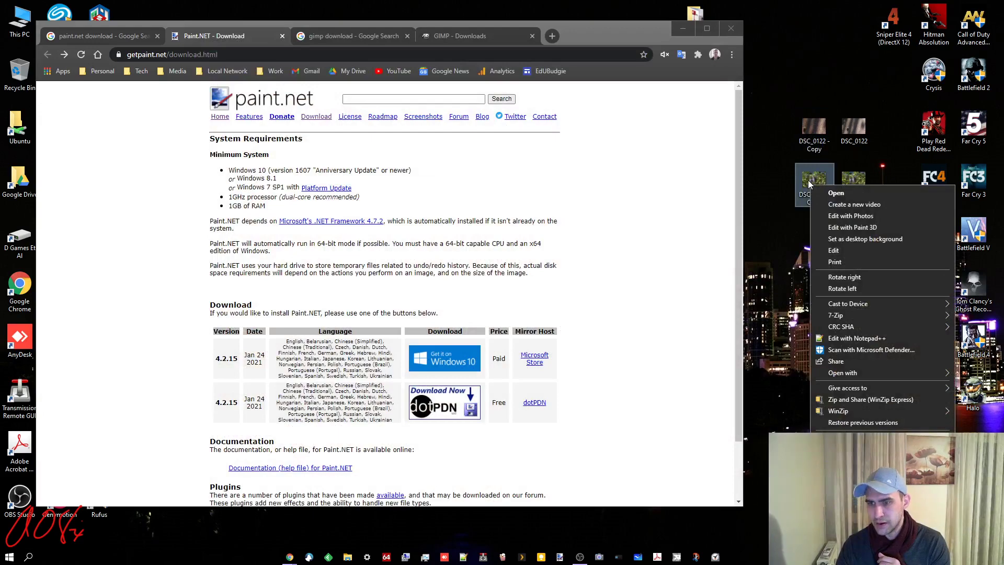
pyautogui.moveTo(856, 373)
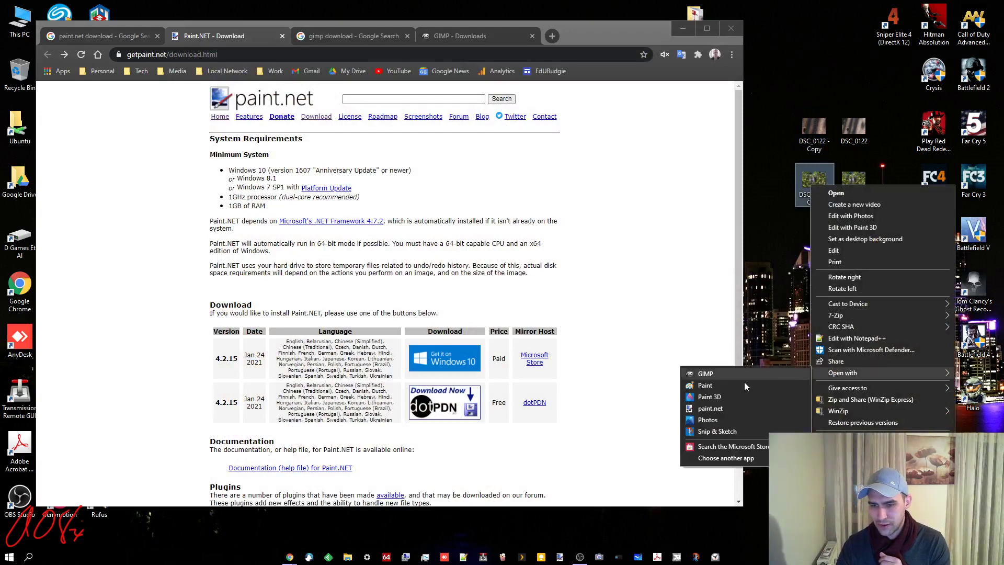
pyautogui.click(724, 413)
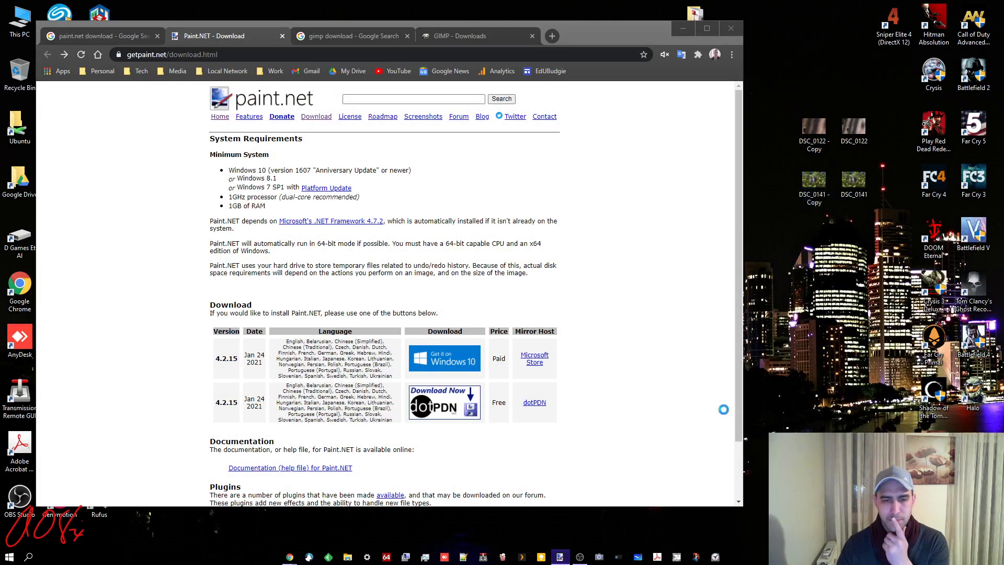
# Crop the photo to a rectangular selection of about 2049 × 1299 pixels around the wisteria blossoms and the foliage beside them.
pyautogui.press('s')
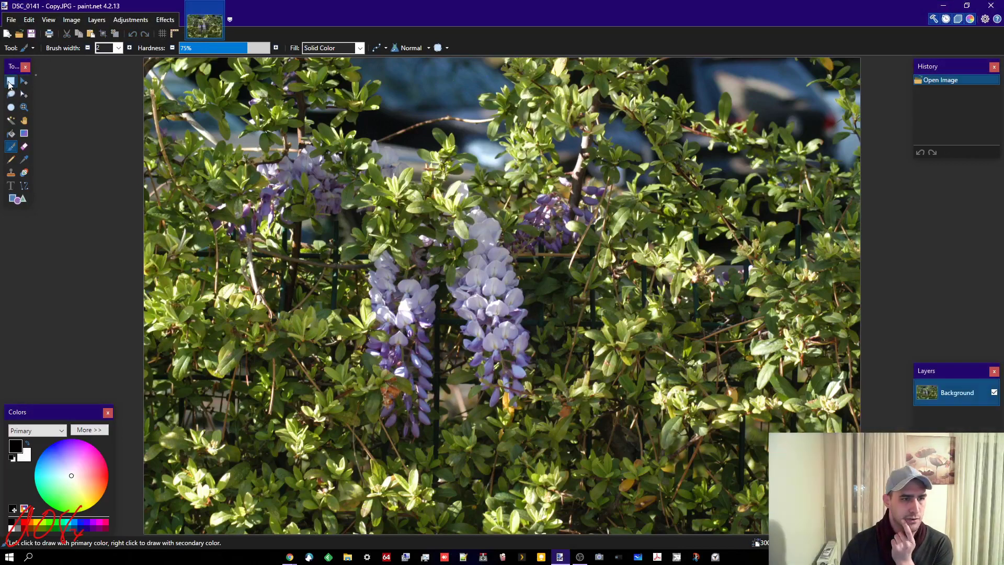
pyautogui.moveTo(308, 153)
pyautogui.mouseDown()
pyautogui.moveTo(673, 481)
pyautogui.moveTo(797, 462)
pyautogui.mouseUp()
pyautogui.click(72, 19)
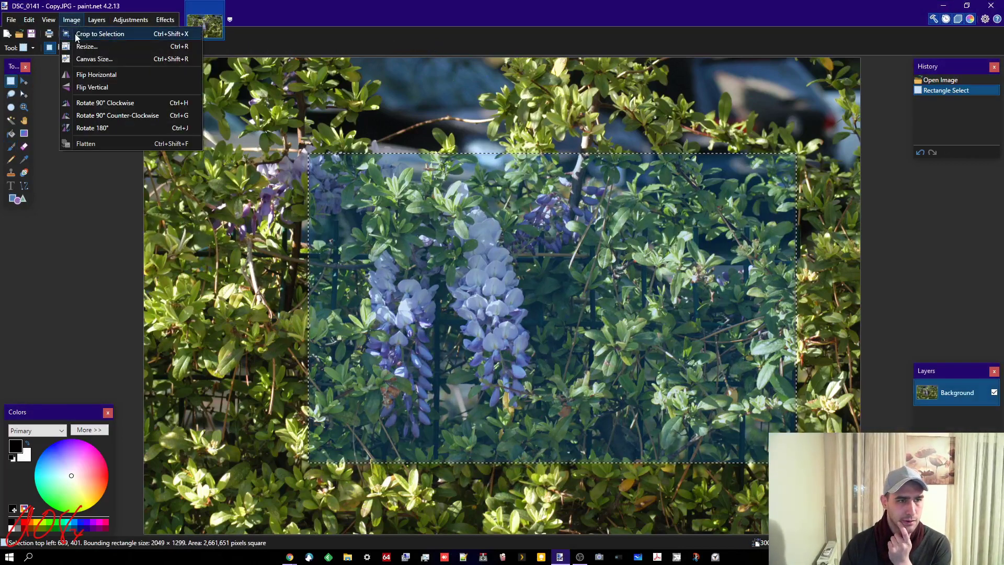
pyautogui.click(92, 33)
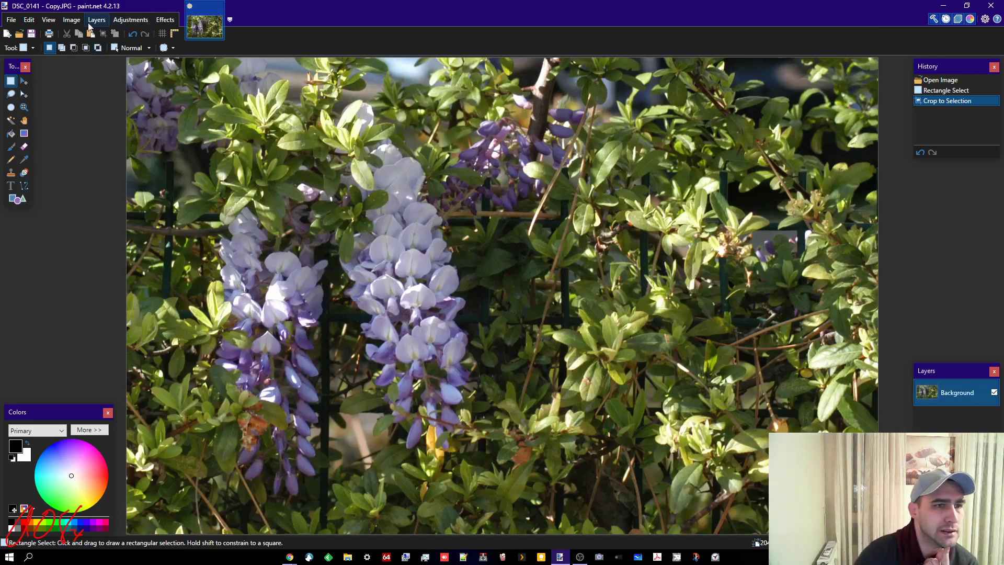
# Try the Sepia adjustment on the cropped photo and undo it.
pyautogui.click(129, 19)
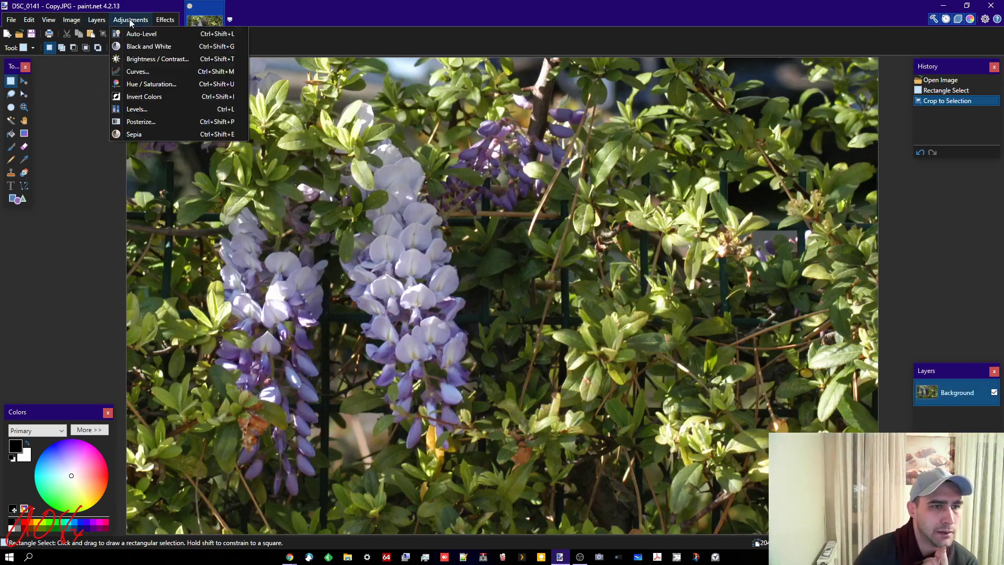
pyautogui.click(133, 135)
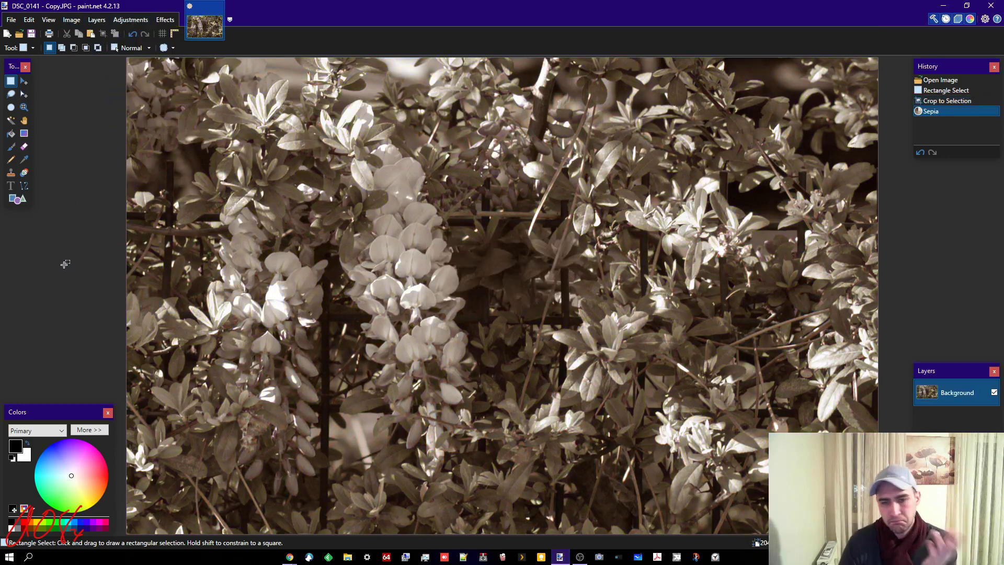
pyautogui.hotkey('ctrl', 'z')
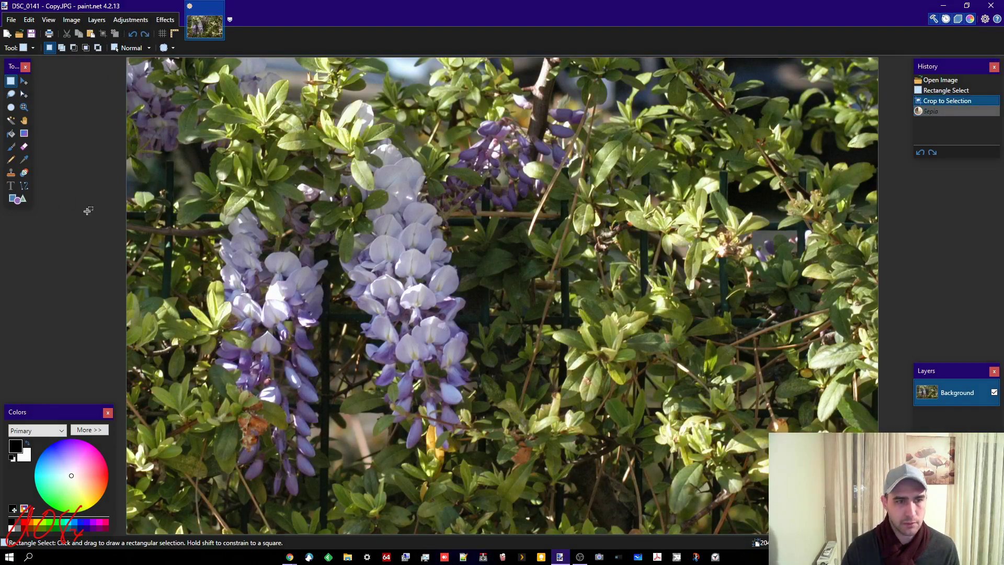
# Select the whole picture, shift its hue to -180 with slightly reduced saturation, and clear the selection.
pyautogui.hotkey('ctrl', 'a')
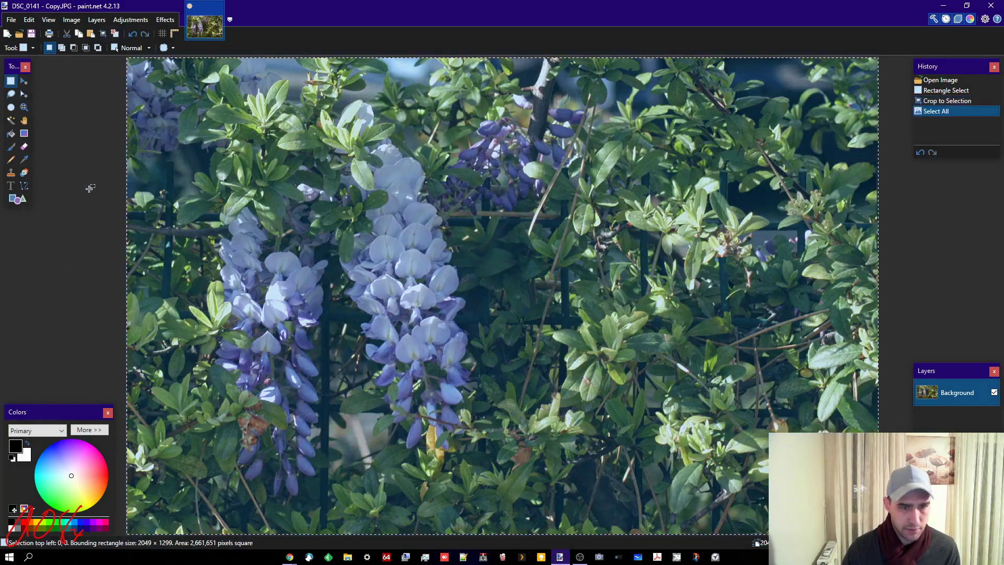
pyautogui.click(131, 20)
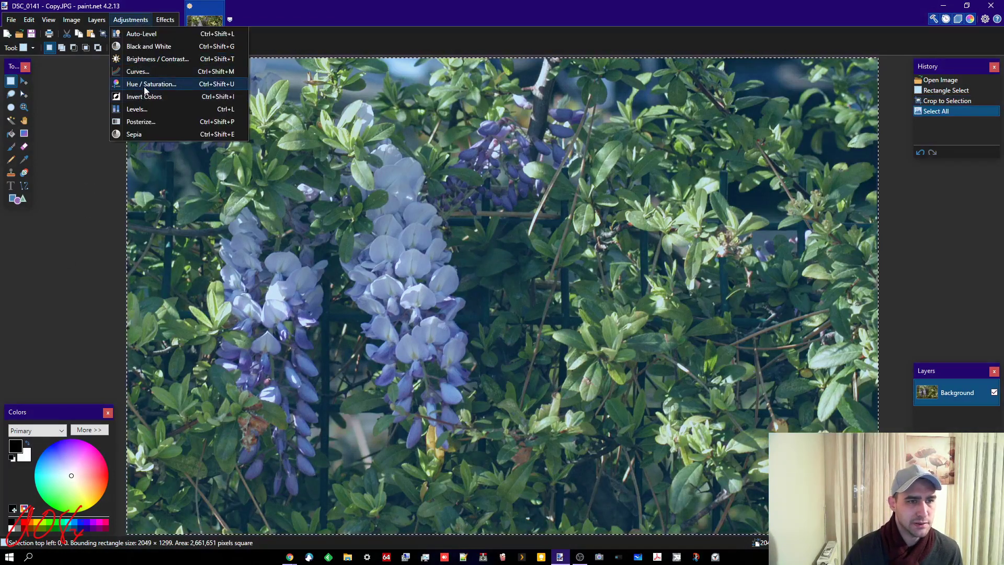
pyautogui.click(196, 179)
pyautogui.moveTo(476, 248); pyautogui.dragTo(503, 248)
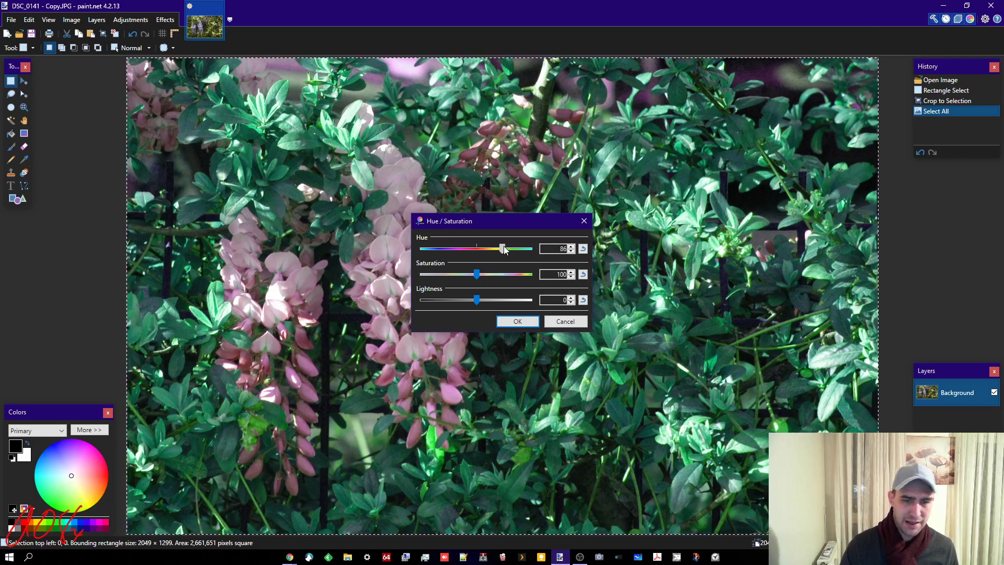
pyautogui.moveTo(504, 246); pyautogui.dragTo(534, 246)
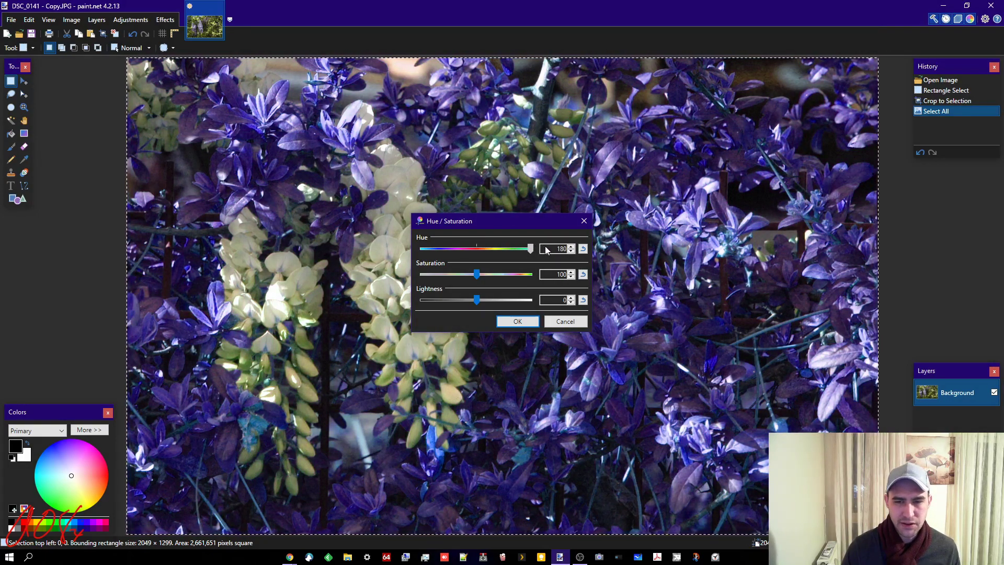
pyautogui.moveTo(547, 250); pyautogui.dragTo(423, 249)
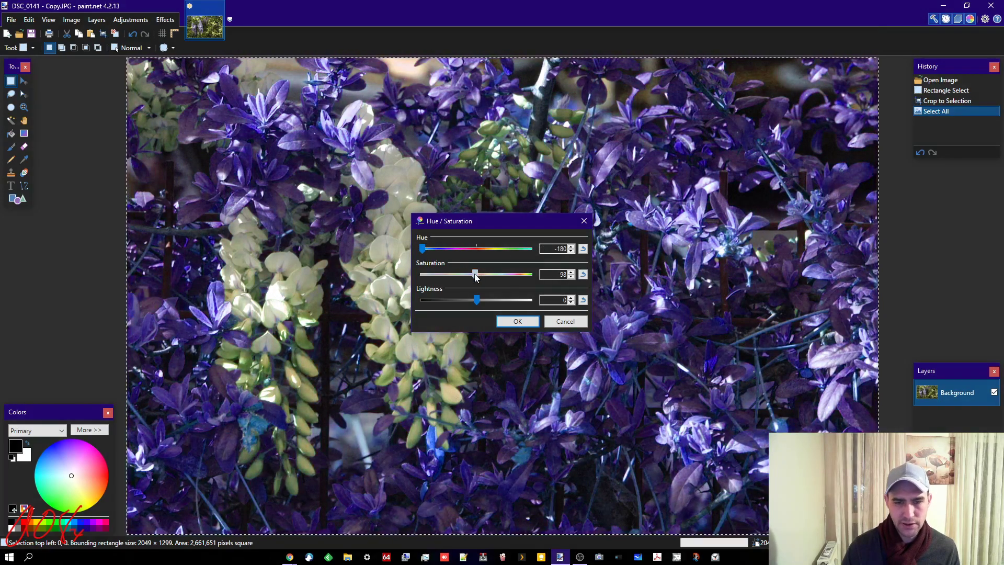
pyautogui.moveTo(476, 274); pyautogui.dragTo(472, 296)
pyautogui.click(518, 321)
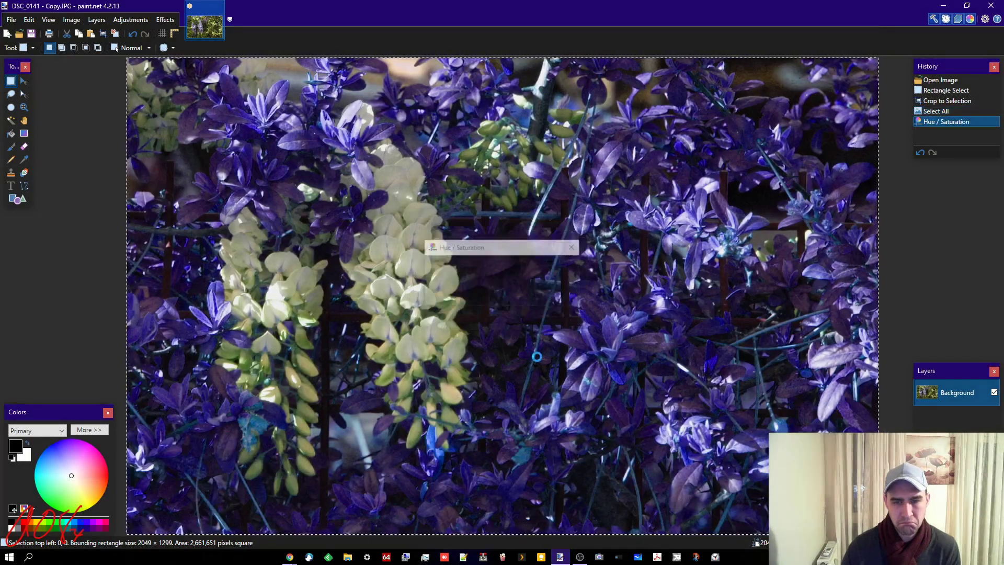
pyautogui.click(516, 339)
# Save the photo as JPEG over DSC_0141 - Copy with quality 100 and 4:4:4 (Best Quality) chroma subsampling.
pyautogui.click(11, 19)
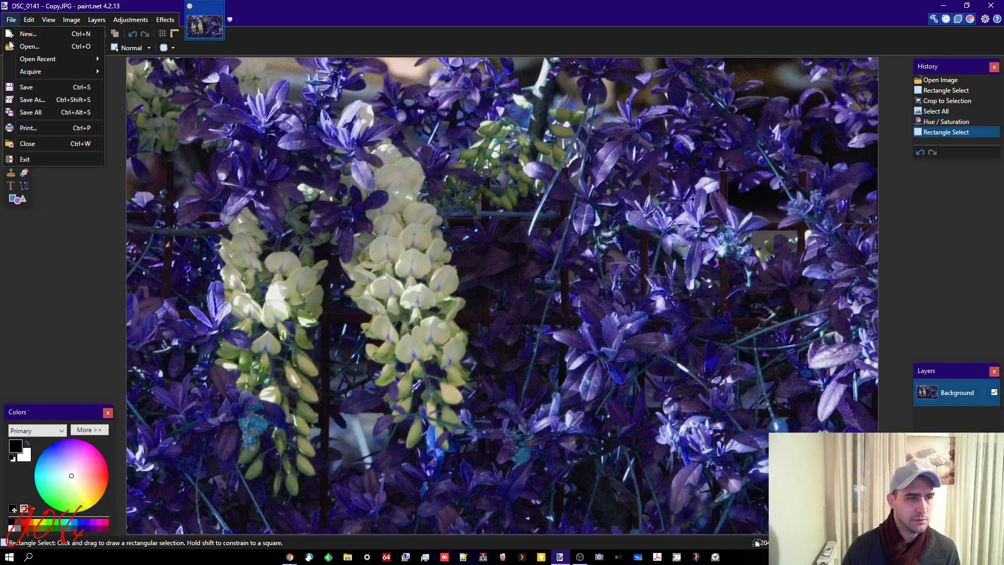
pyautogui.click(31, 99)
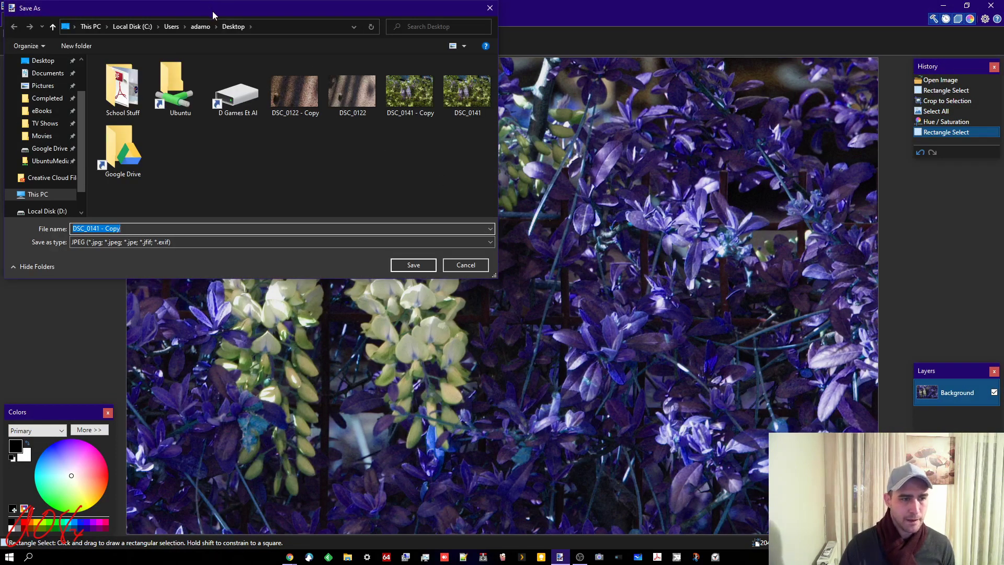
pyautogui.moveTo(213, 11); pyautogui.dragTo(386, 60)
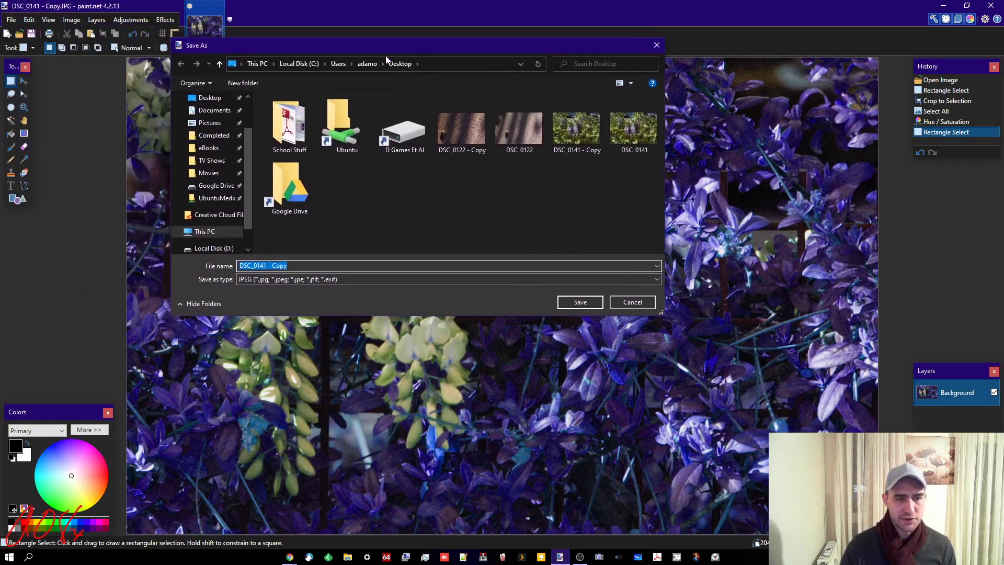
pyautogui.click(655, 279)
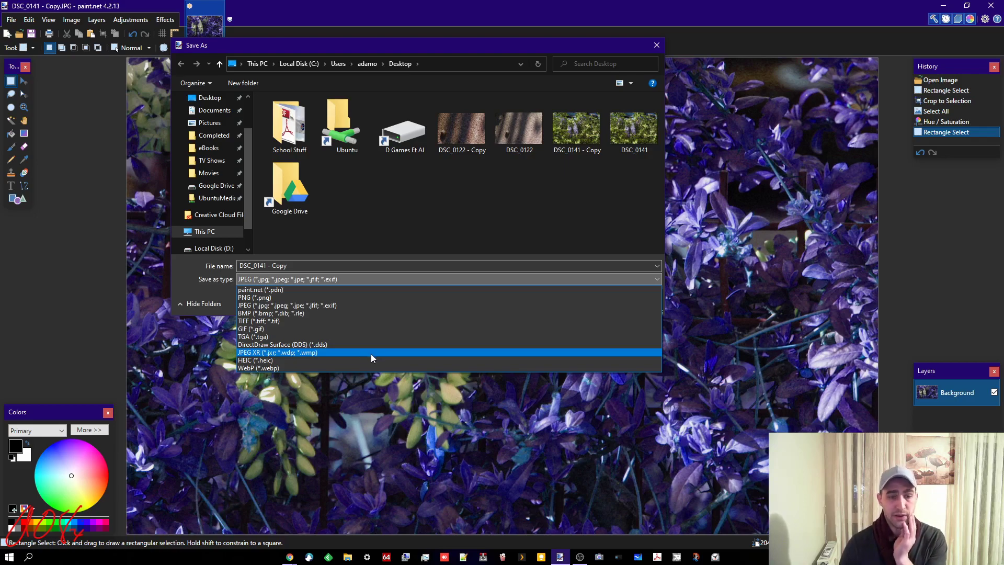
pyautogui.click(439, 226)
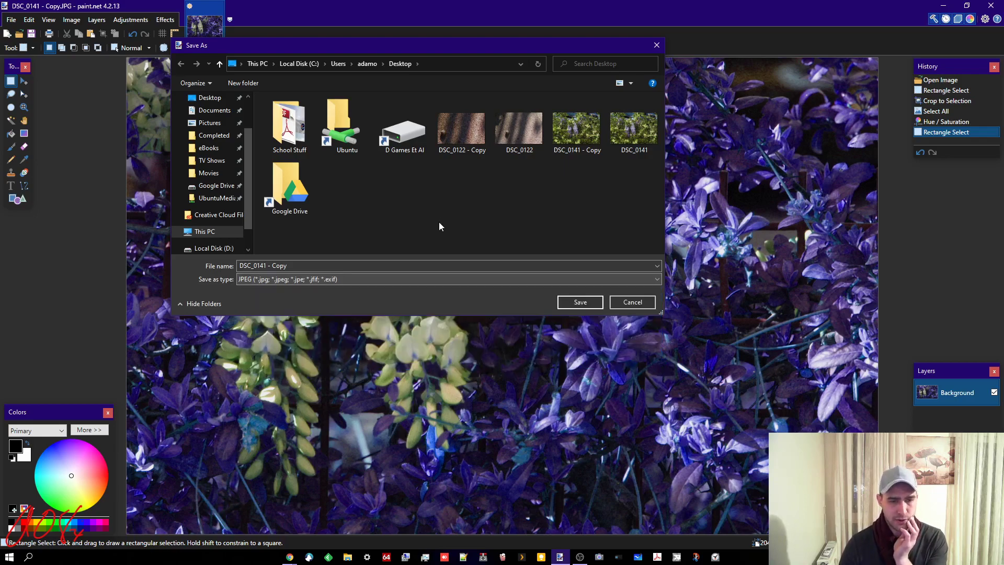
pyautogui.click(580, 301)
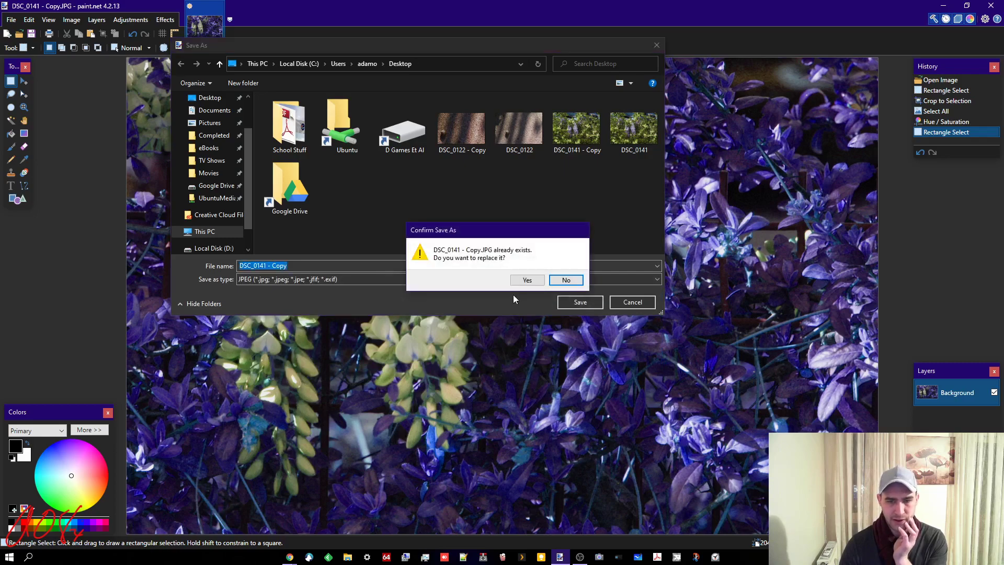
pyautogui.click(527, 279)
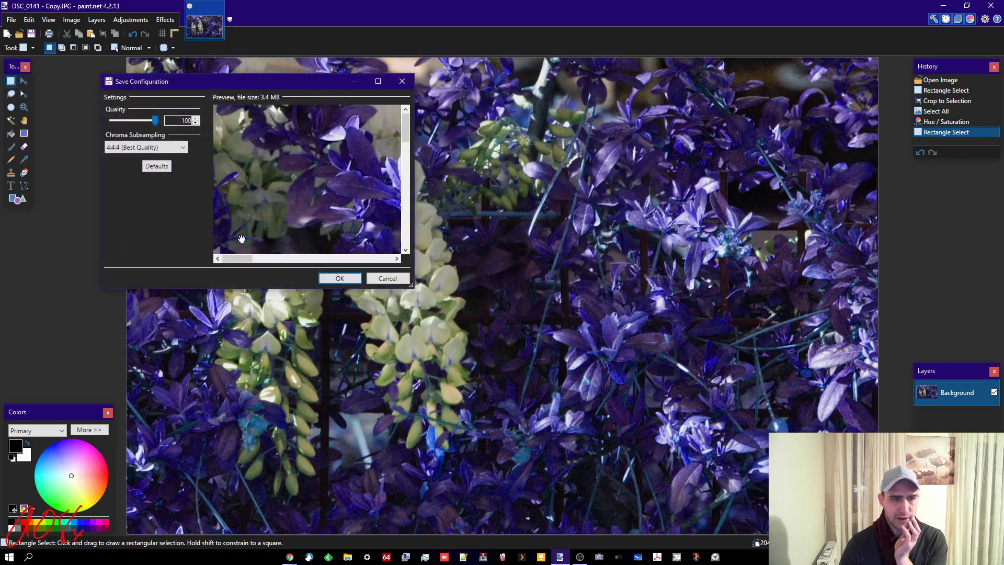
pyautogui.click(343, 279)
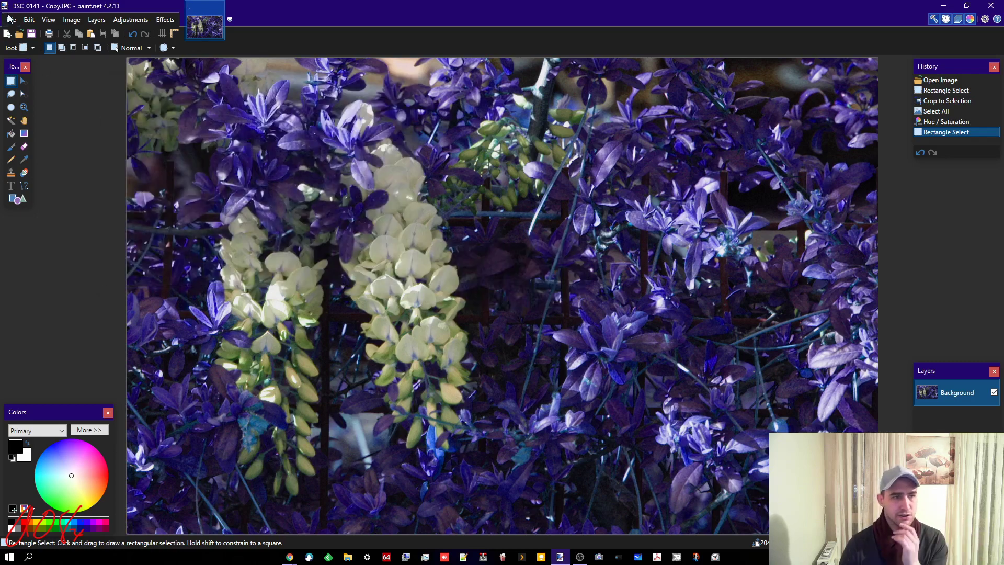
pyautogui.click(11, 20)
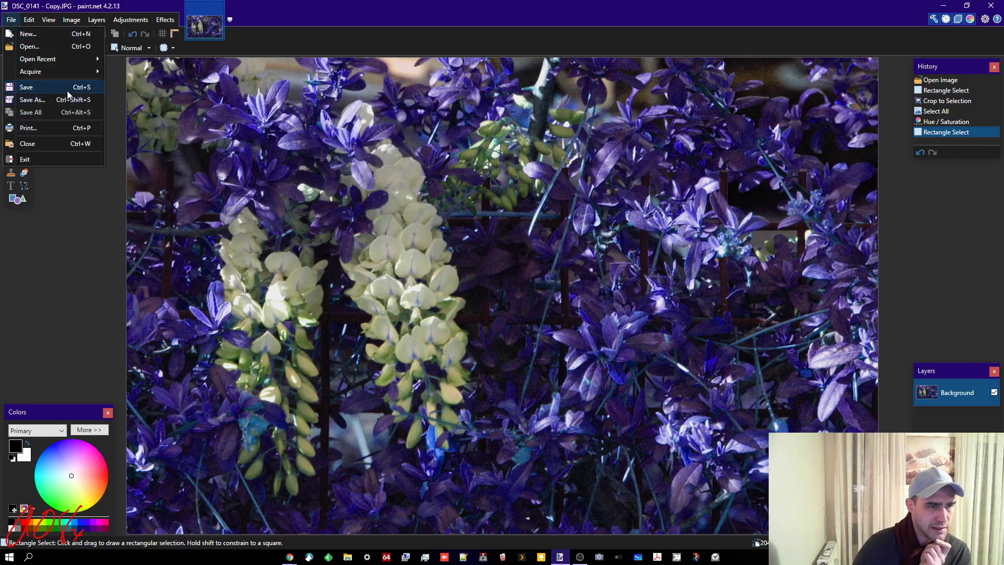
pyautogui.click(63, 217)
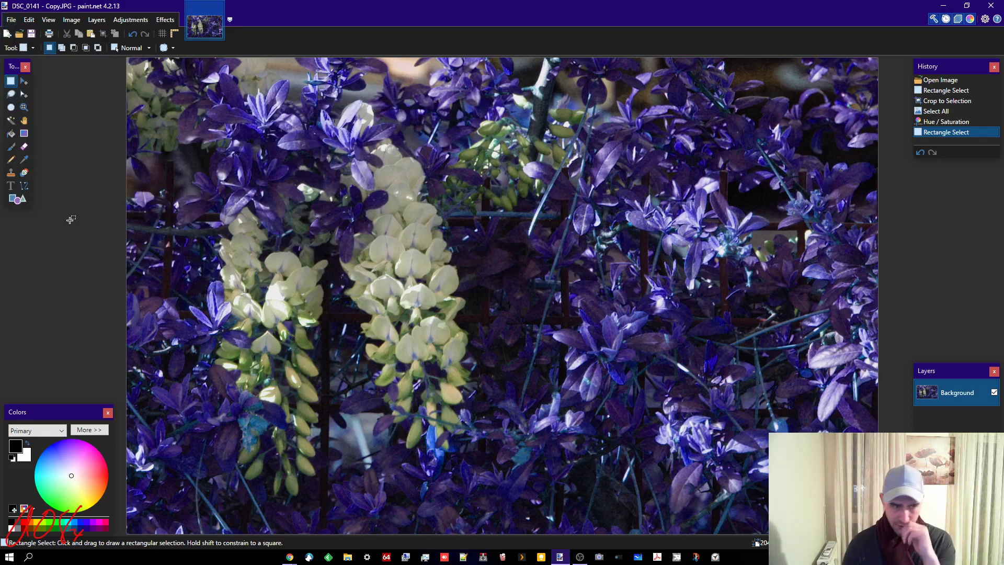
# Set up the Text tool with a pinkish-red primary color and the Roboto SemiBold Condensed font.
pyautogui.click(10, 185)
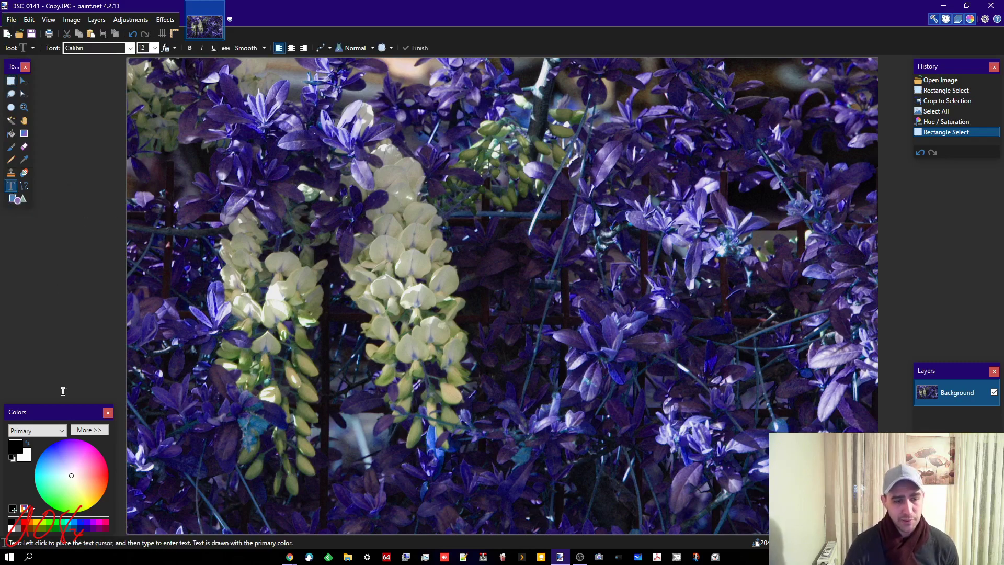
pyautogui.click(102, 470)
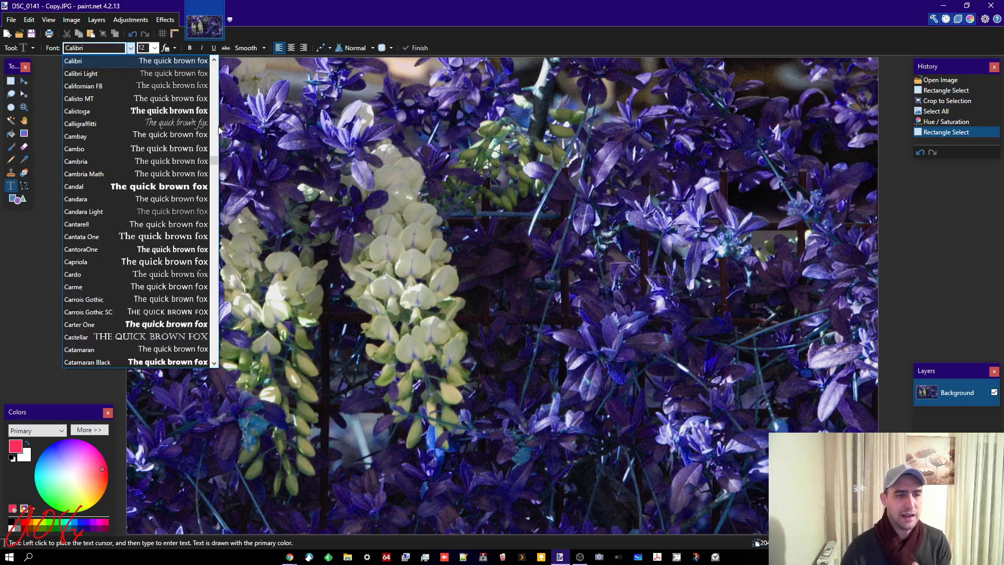
pyautogui.scroll(-15, 180, 225)
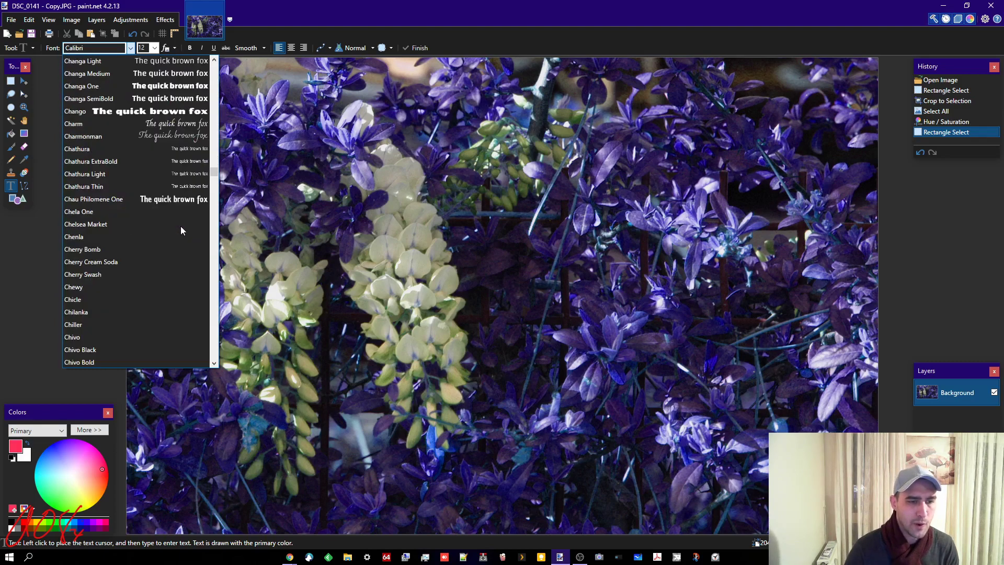
pyautogui.scroll(-20, 180, 228)
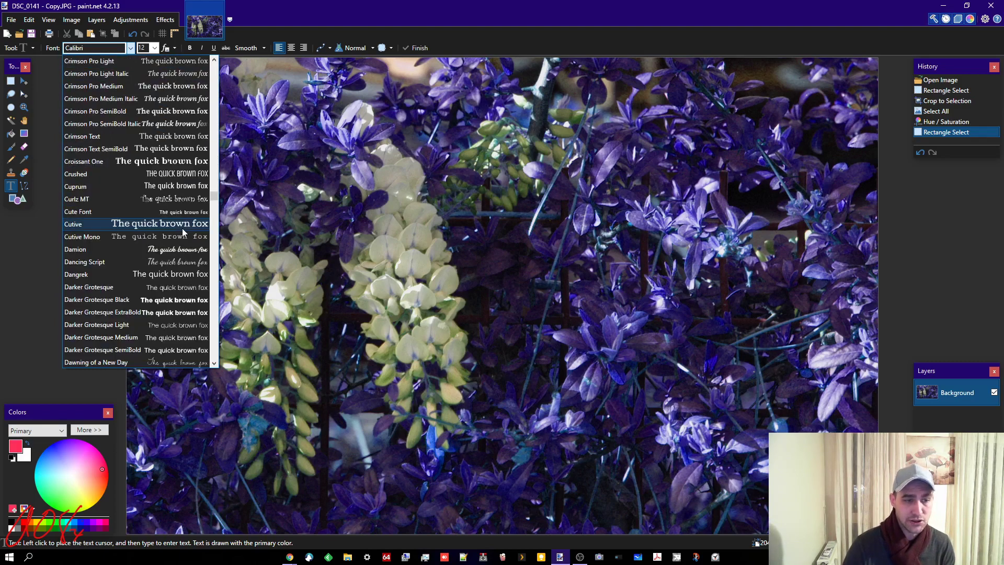
pyautogui.moveTo(215, 198); pyautogui.dragTo(228, 341)
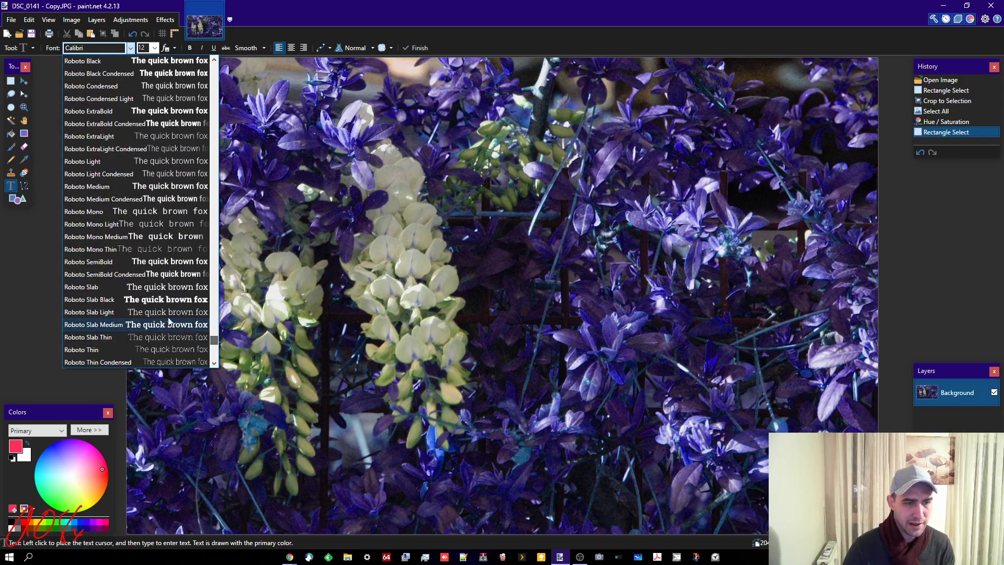
pyautogui.click(151, 275)
# Add the text "ADGKLJNKASBGNKLJASNGKASH/;" across the upper middle of the picture, starting above the central blossom cluster.
pyautogui.click(354, 136)
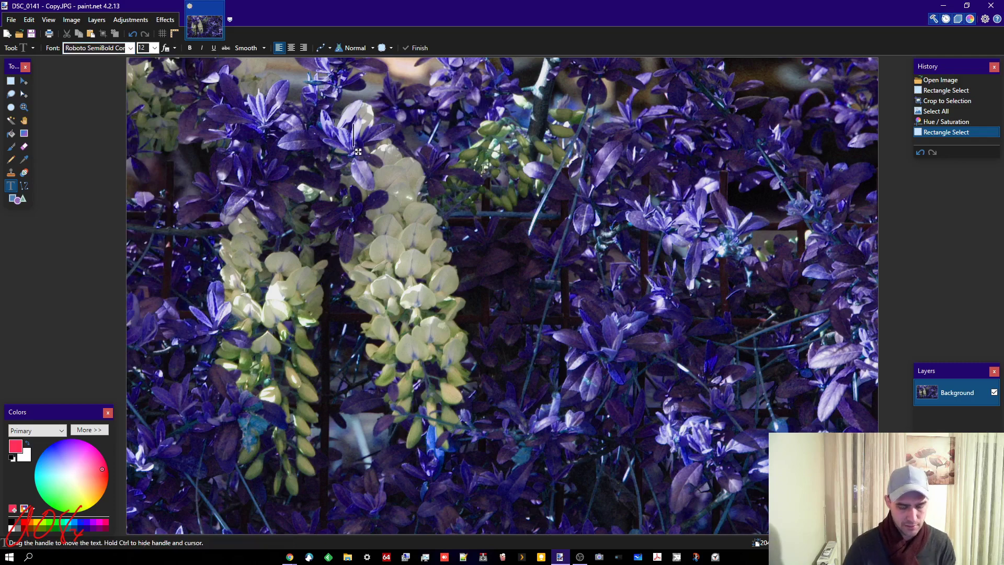
pyautogui.write('ADGKLJNKASBGNKLJASNGKASH/;')
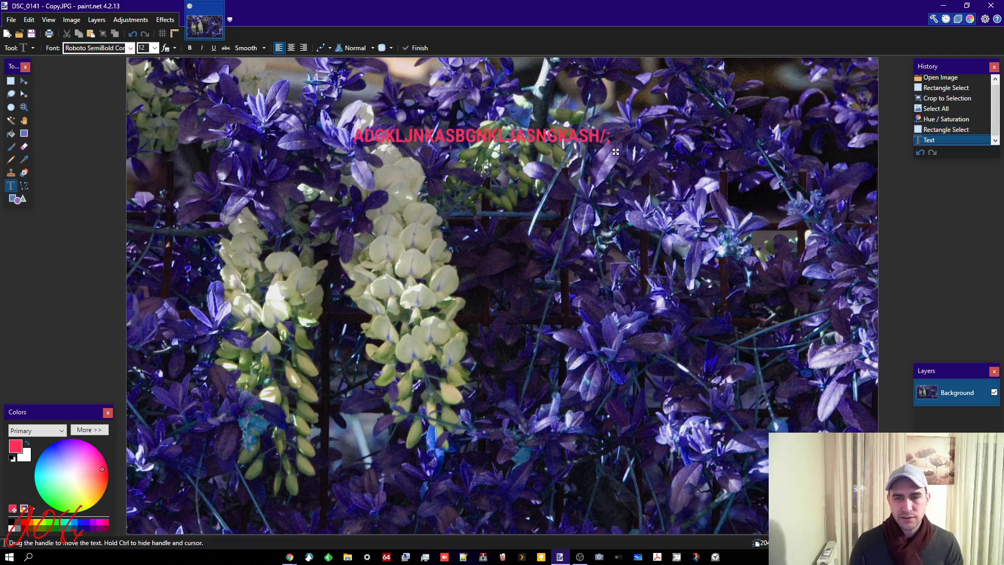
pyautogui.press('BackSpace')
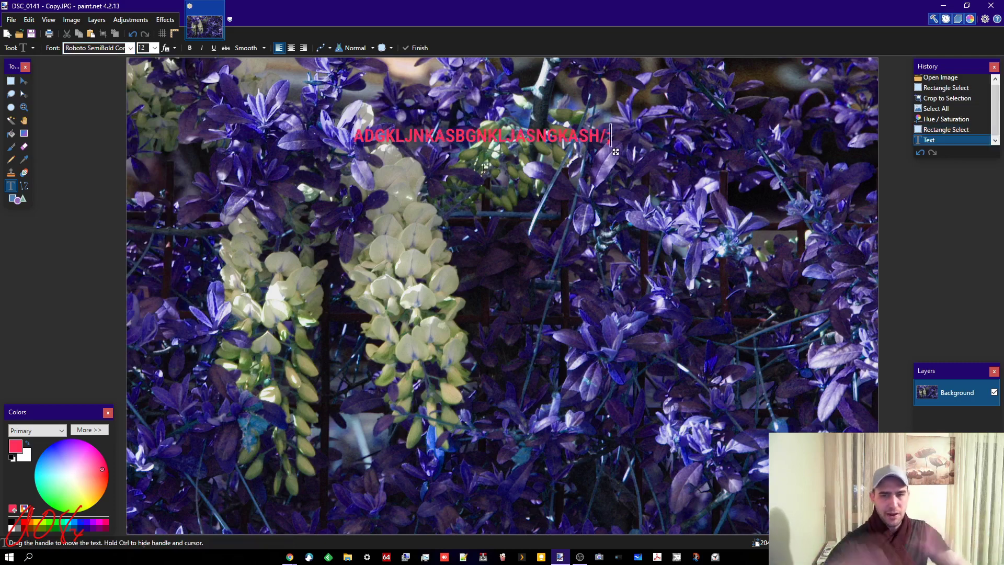
pyautogui.write(';')
pyautogui.press('BackSpace')
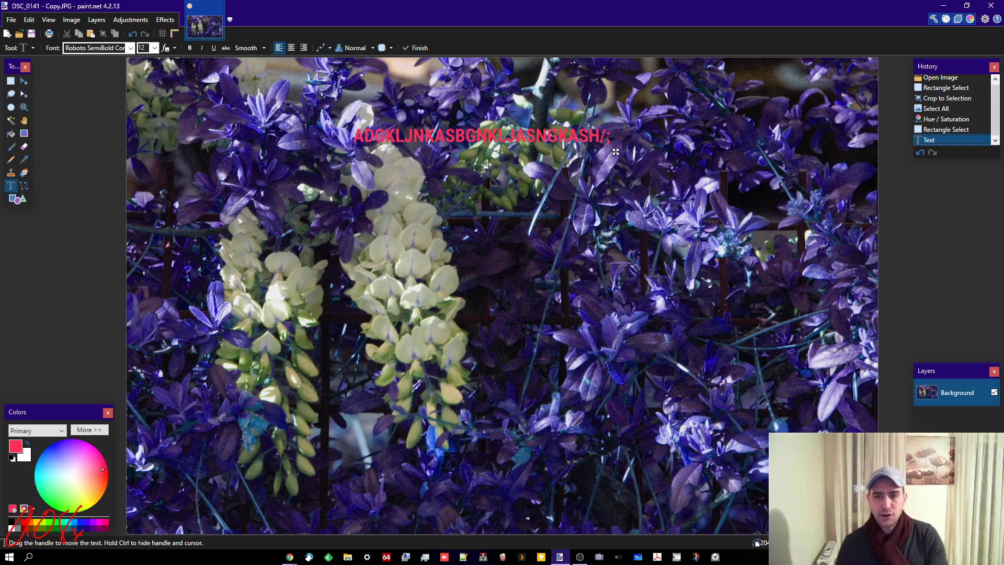
pyautogui.press('BackSpace')
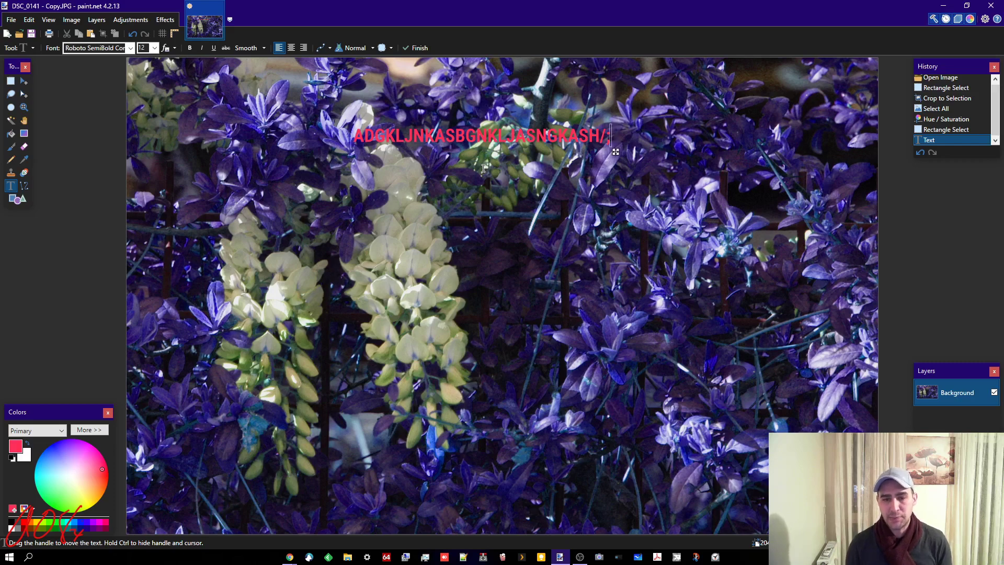
# Finish the text with a semicolon and close paint.net, discarding the unsaved changes to the DSC_0141 copy.
pyautogui.write(';')
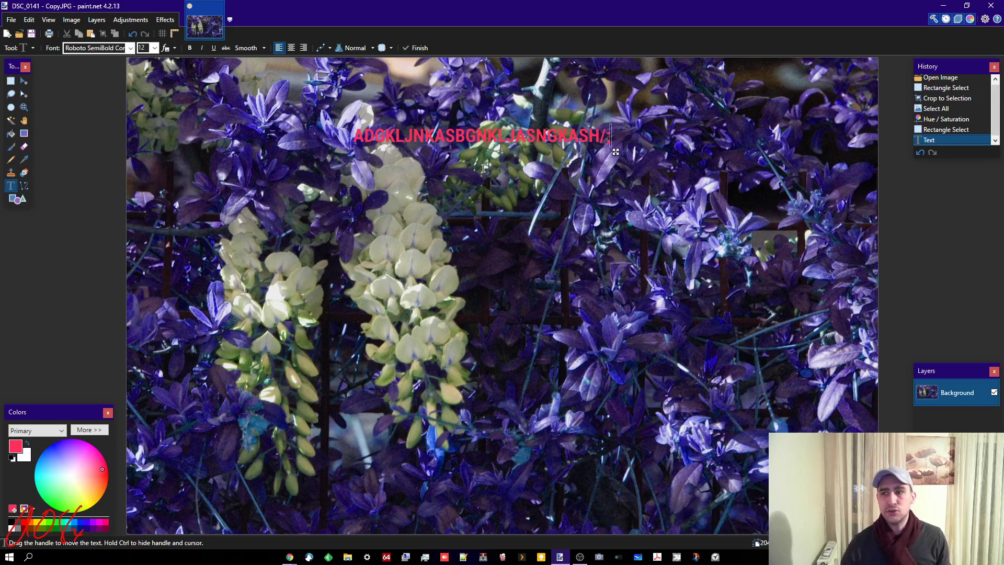
pyautogui.click(998, 7)
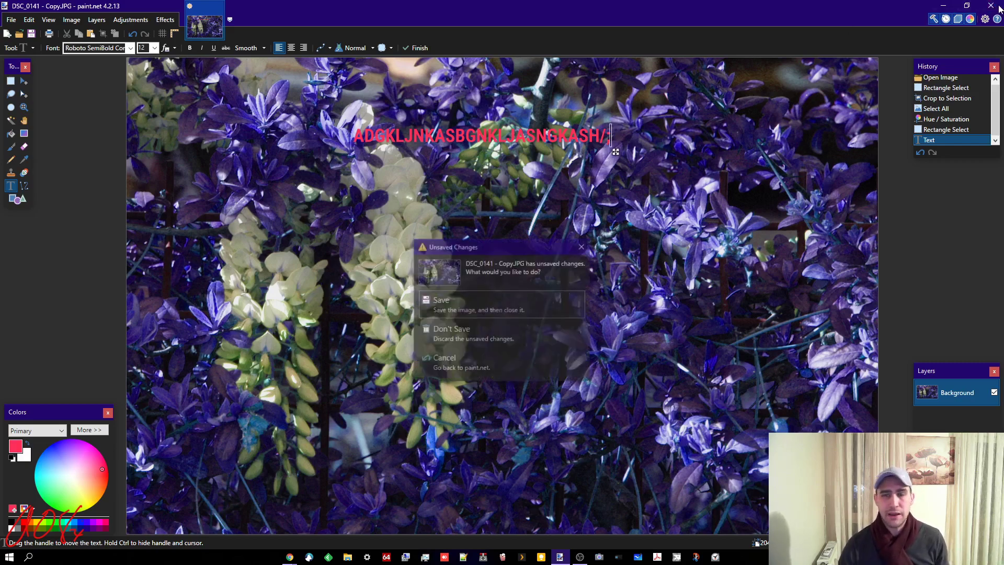
pyautogui.click(461, 339)
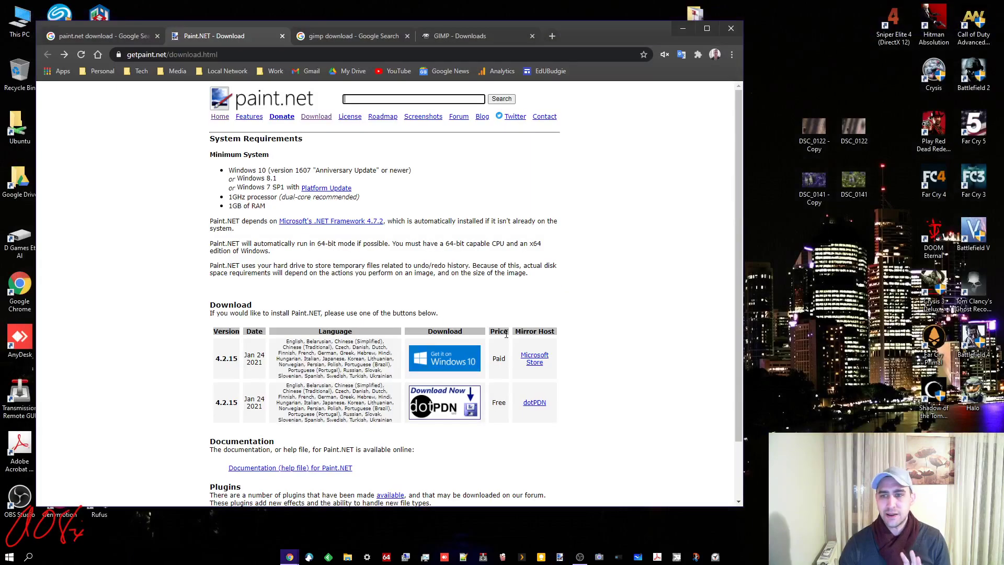
# Open DSC_0122 - Copy and the original DSC_0122 from the desktop in Photos, compare them side by side, and close the original.
pyautogui.click(853, 181)
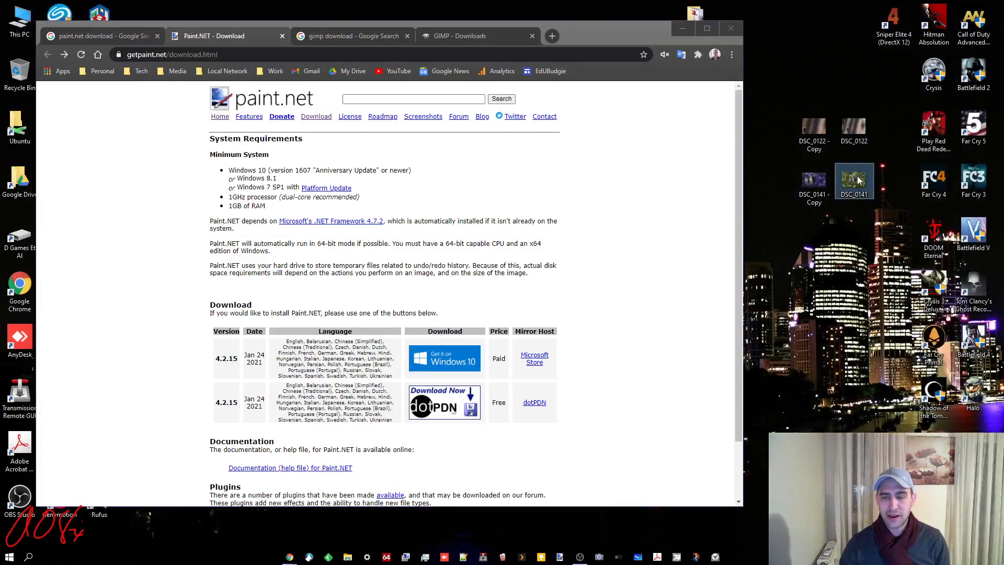
pyautogui.click(848, 256)
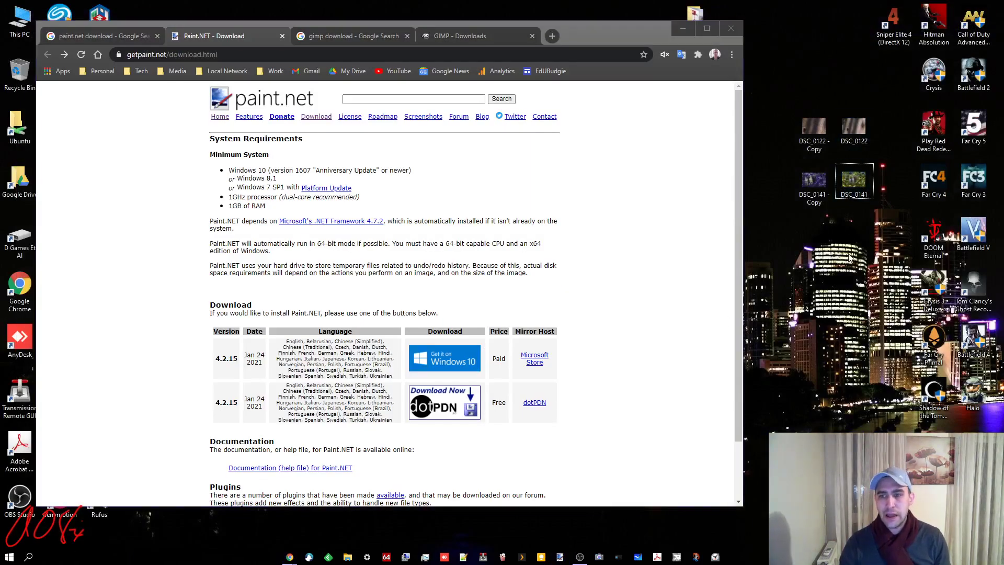
pyautogui.doubleClick(813, 128)
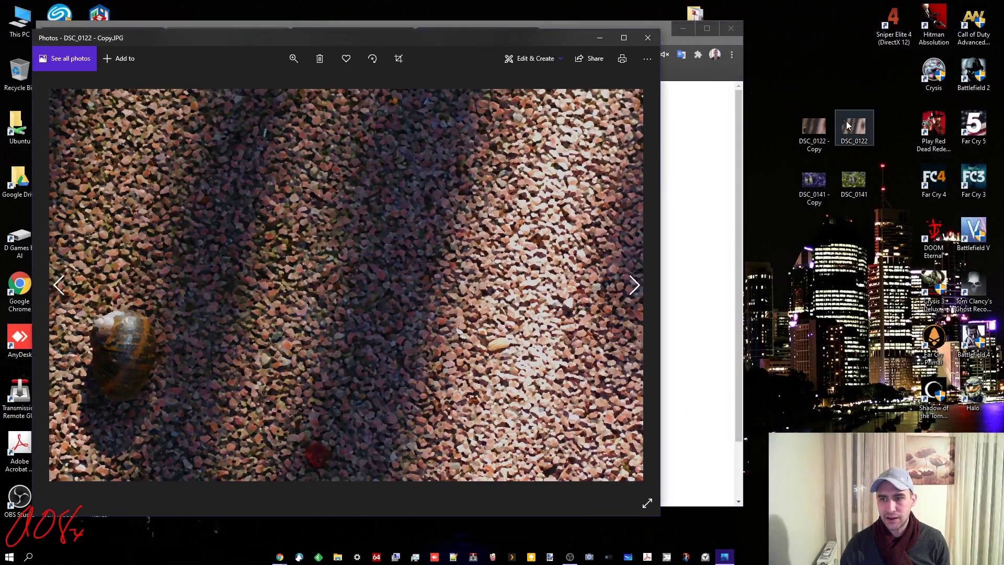
pyautogui.doubleClick(846, 121)
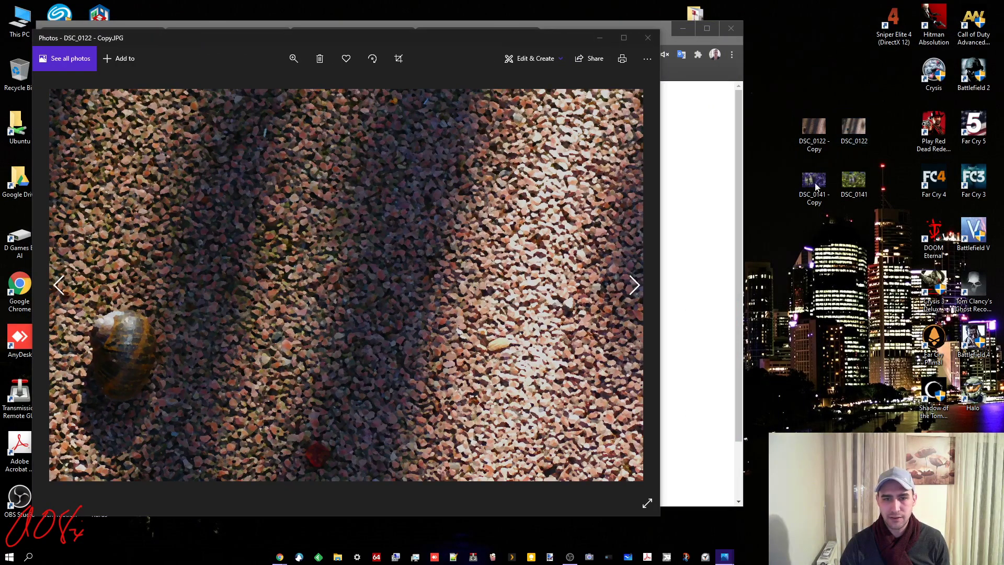
pyautogui.moveTo(471, 28); pyautogui.dragTo(743, 26)
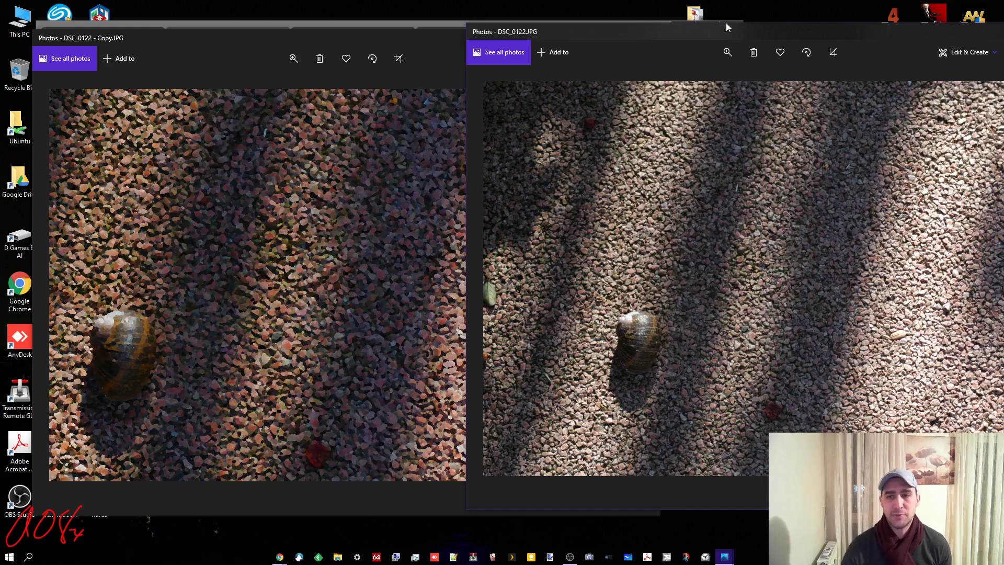
pyautogui.moveTo(748, 30); pyautogui.dragTo(711, 48)
pyautogui.click(878, 43)
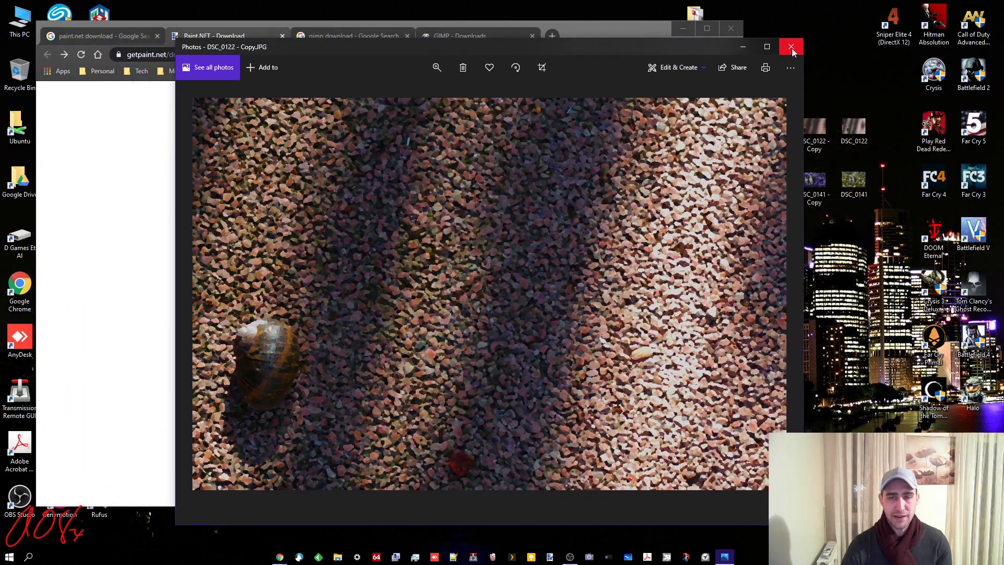